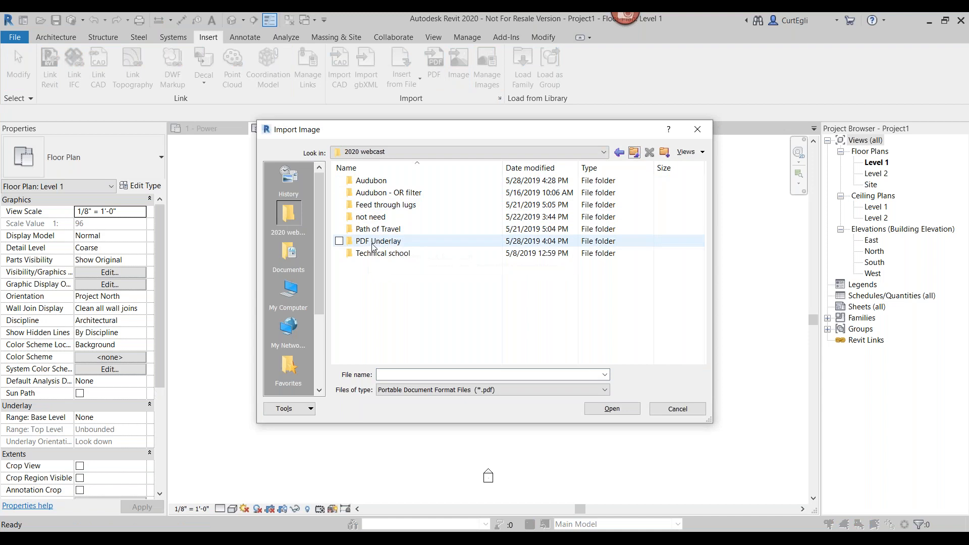
- Open Technical_school.pdf from the PDF Underlay folder for import
{"action": "double_click", "coordinate": [377, 242]}
{"action": "left_click", "coordinate": [377, 181]}
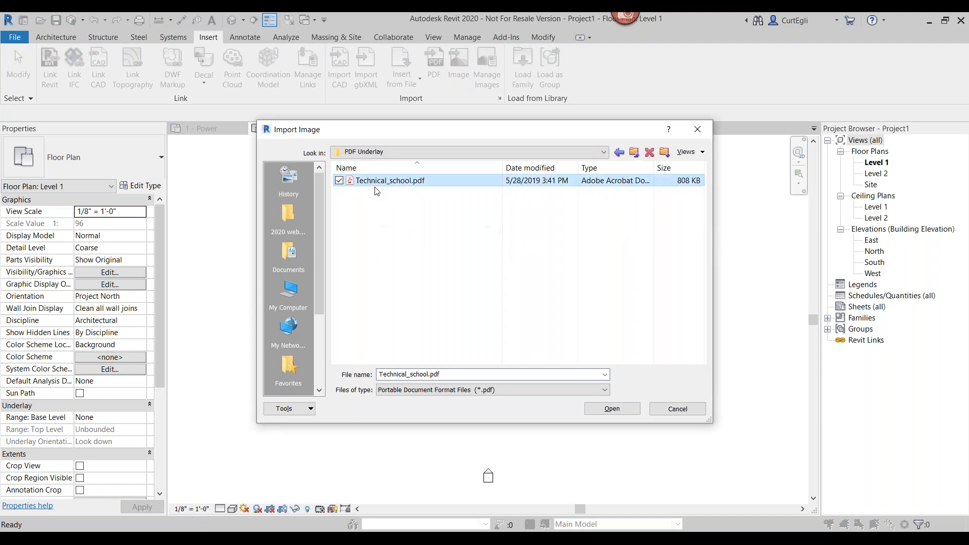
{"action": "left_click", "coordinate": [599, 410]}
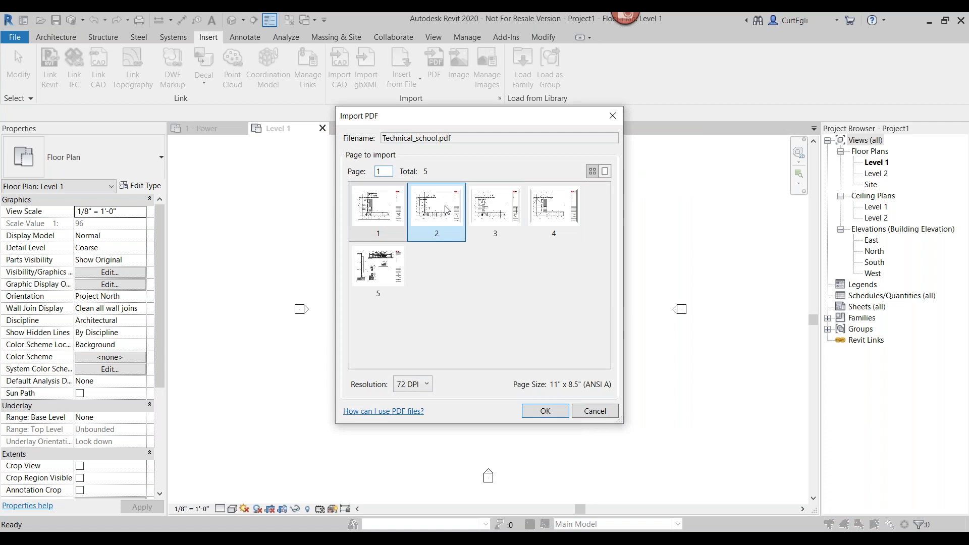
- Browse the PDF's pages in the large single-page preview and return to the thumbnail overview
{"action": "left_click", "coordinate": [605, 172]}
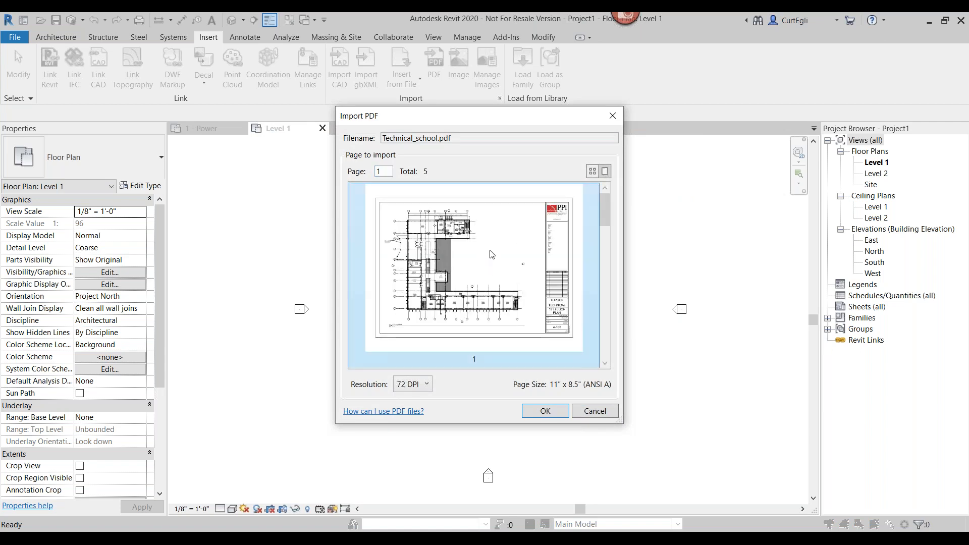
{"action": "left_click", "coordinate": [604, 321]}
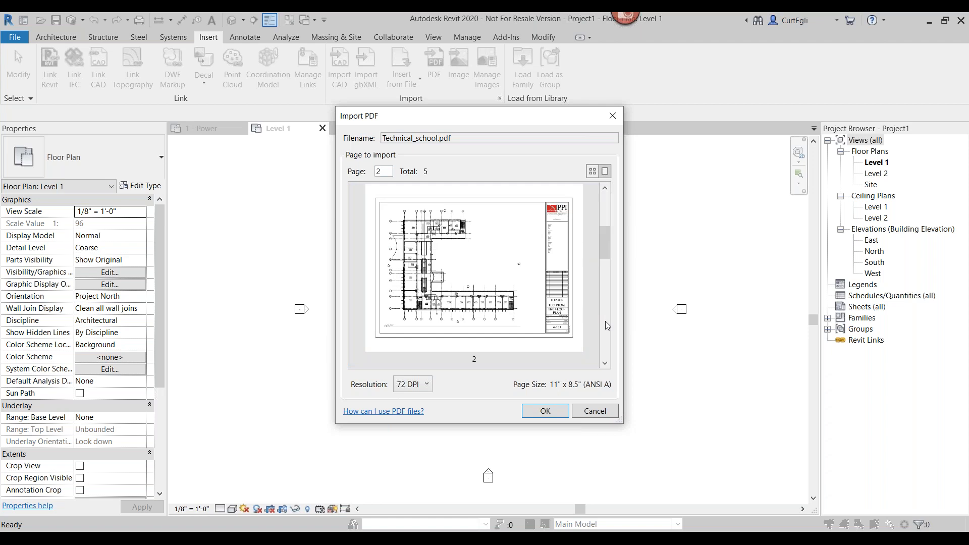
{"action": "left_click", "coordinate": [604, 321]}
{"action": "left_click", "coordinate": [607, 330]}
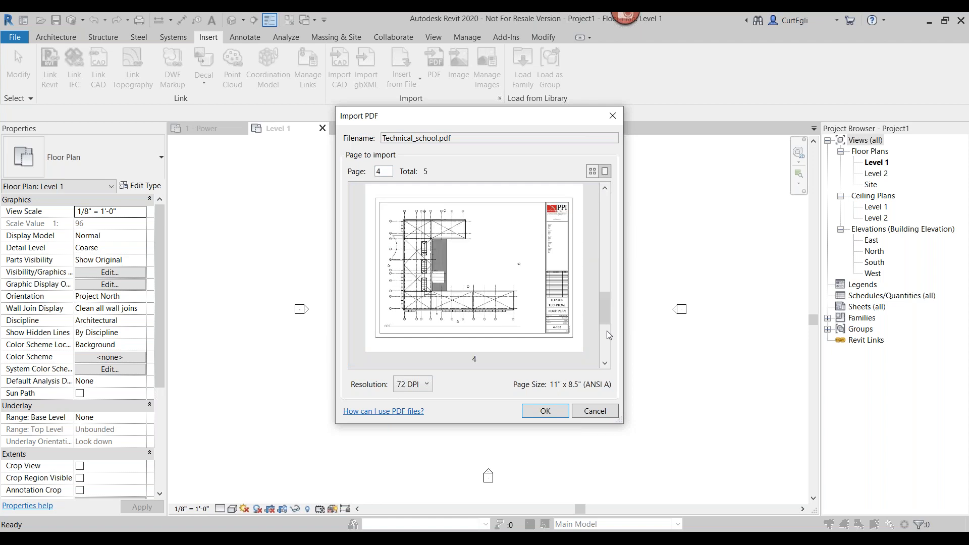
{"action": "left_click", "coordinate": [604, 238]}
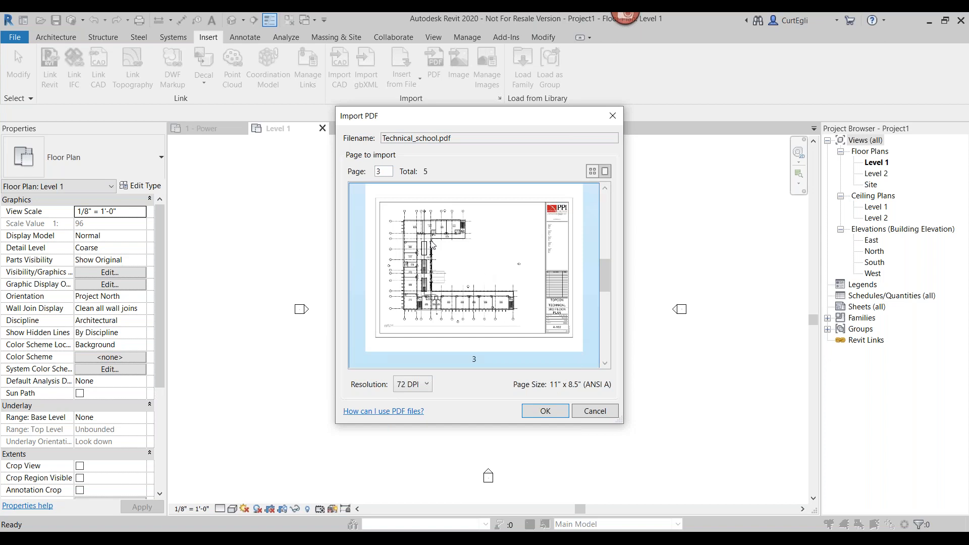
{"action": "left_click", "coordinate": [592, 171]}
- Import page 1 of the PDF at 600 DPI and place it between the elevation markers in the Level 1 plan
{"action": "left_click", "coordinate": [382, 209]}
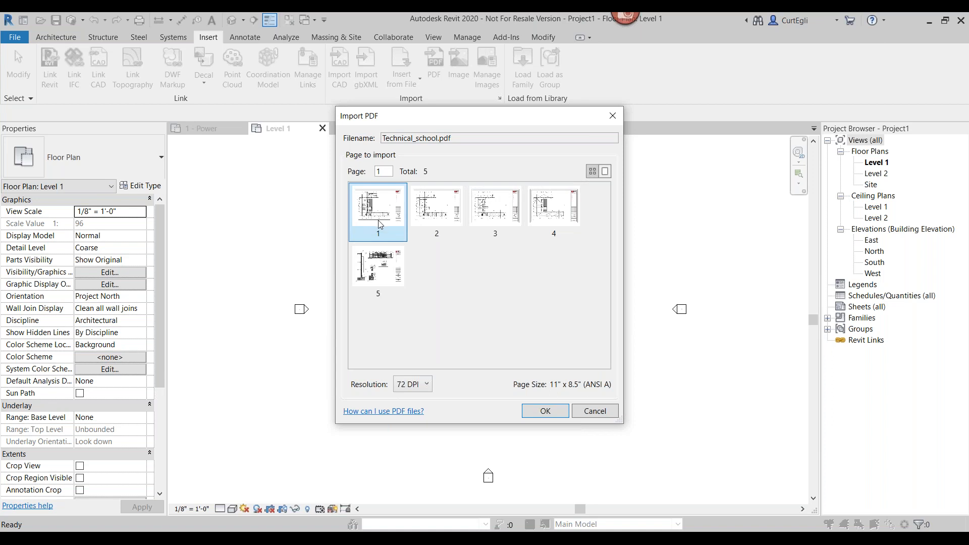
{"action": "left_click", "coordinate": [427, 385]}
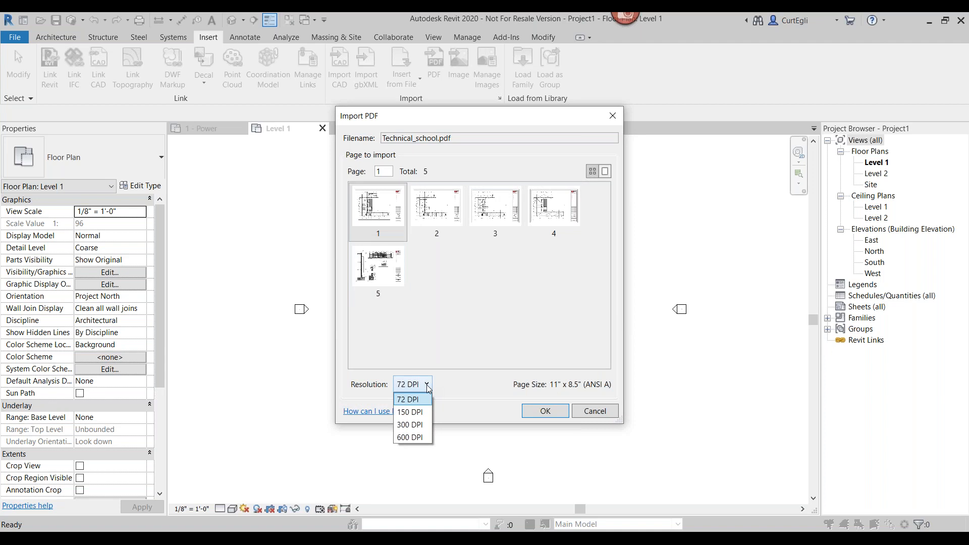
{"action": "left_click", "coordinate": [408, 438]}
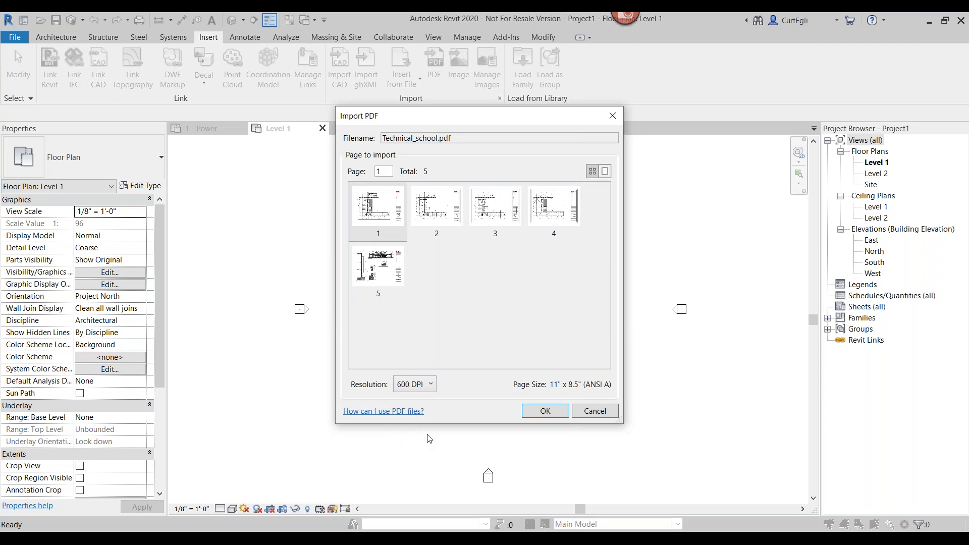
{"action": "left_click", "coordinate": [545, 412]}
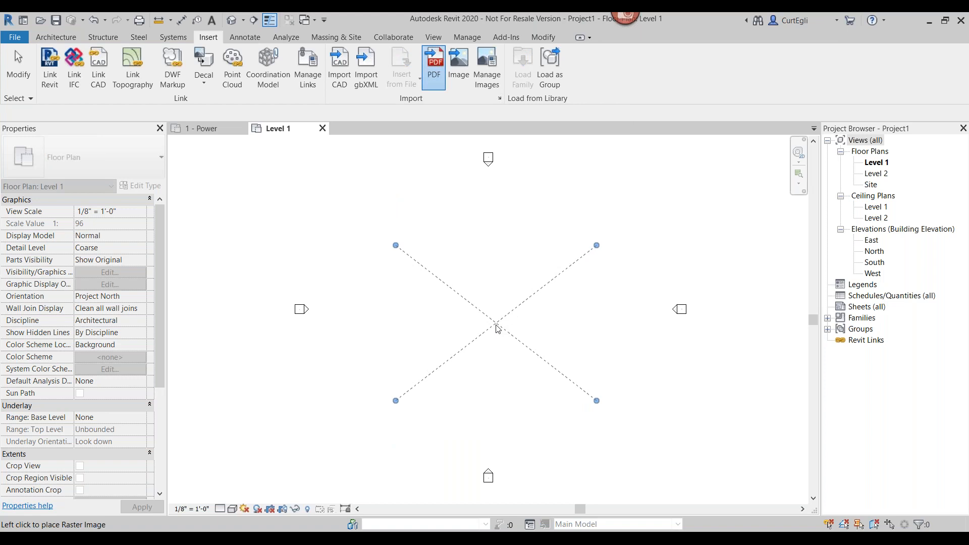
{"action": "left_click", "coordinate": [496, 325]}
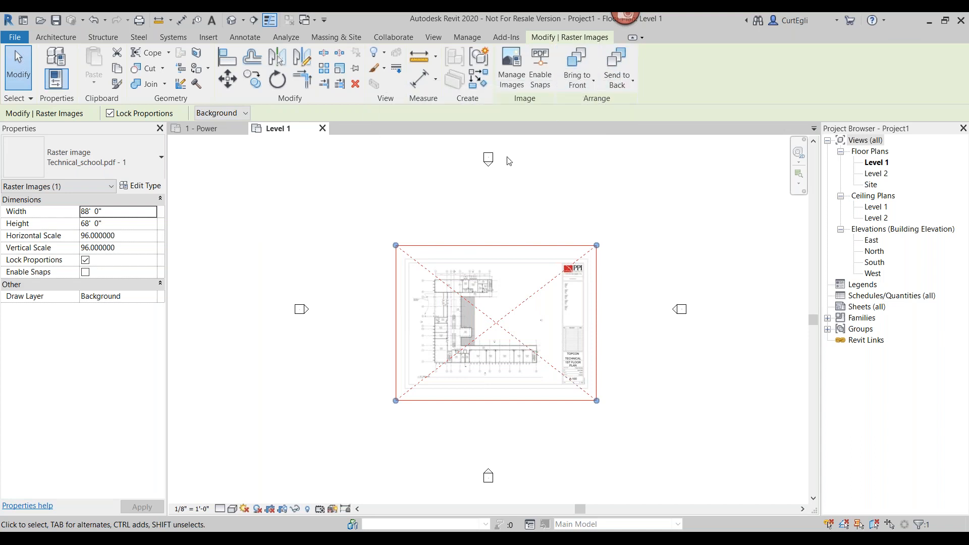
- Enable snaps on the placed PDF image and measure the dimension line between grids 1 and 1.1
{"action": "left_click", "coordinate": [357, 69]}
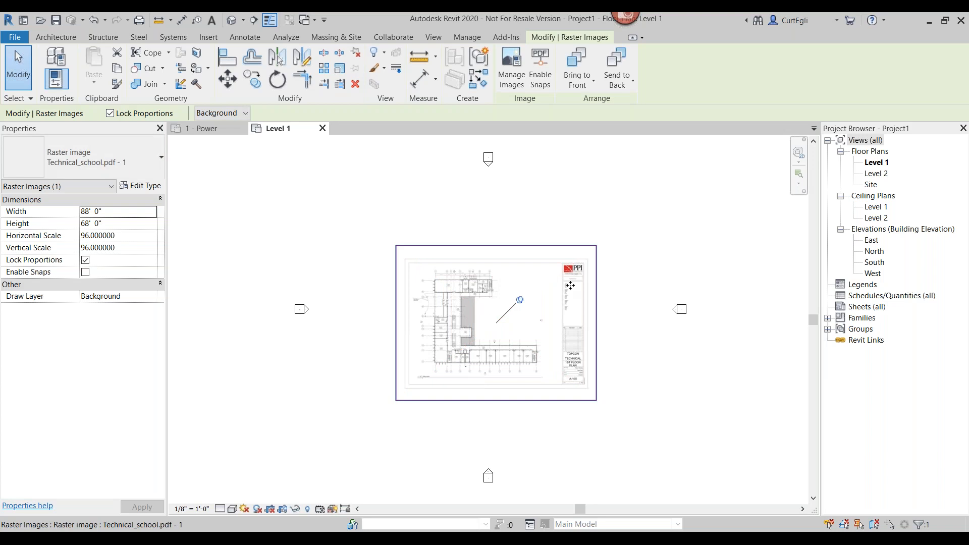
{"action": "left_click", "coordinate": [540, 79]}
{"action": "scroll", "coordinate": [441, 270], "scroll_direction": "up", "scroll_amount": 8}
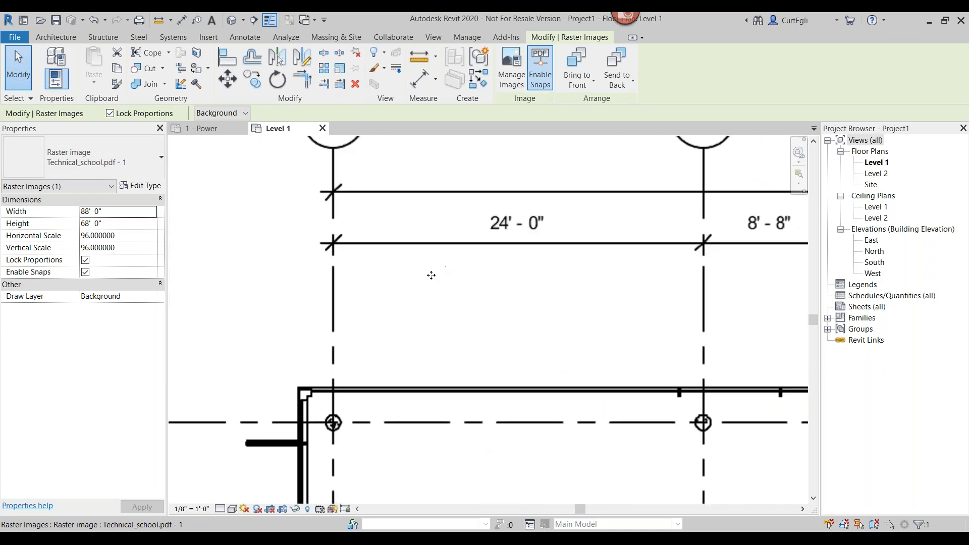
{"action": "left_click", "coordinate": [158, 20]}
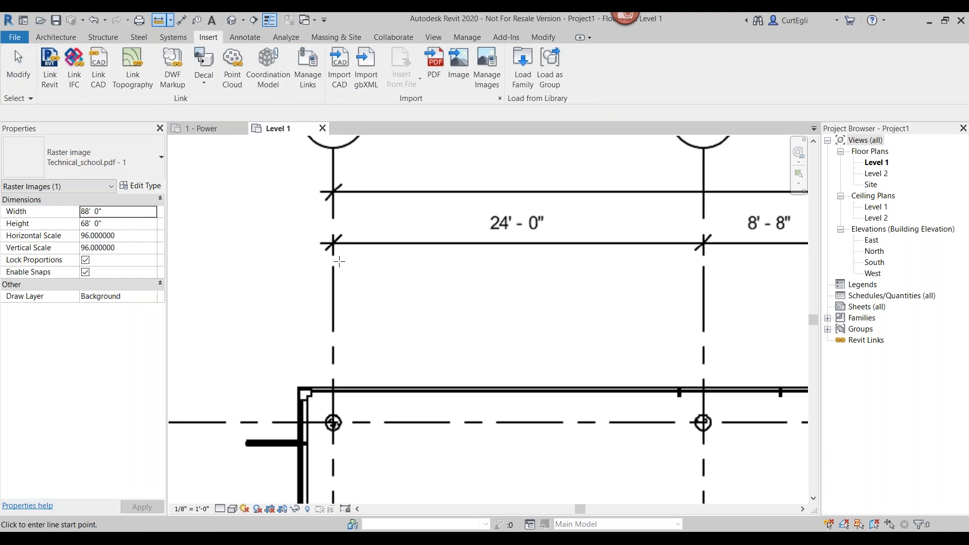
{"action": "left_click", "coordinate": [333, 242]}
{"action": "left_click", "coordinate": [703, 243]}
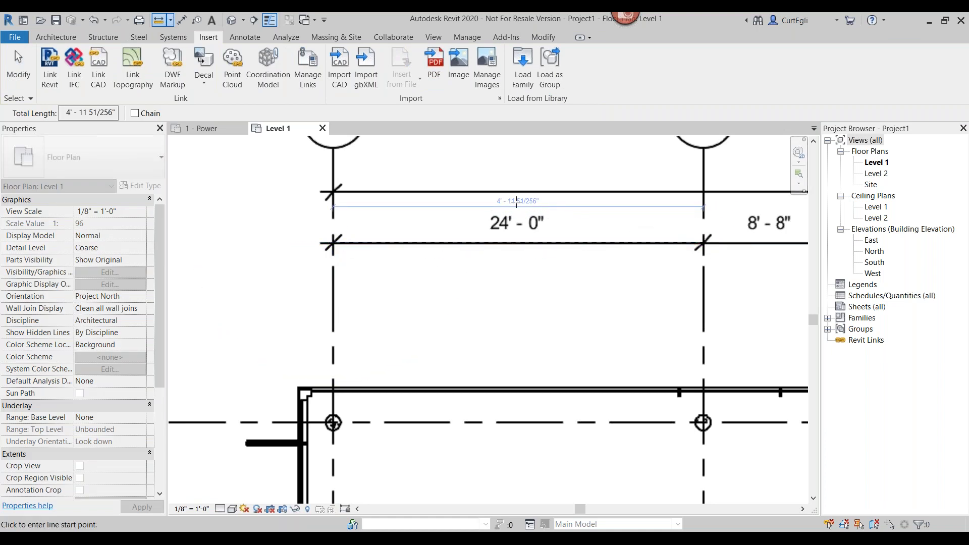
{"action": "key", "text": "Escape"}
{"action": "key", "text": "Escape"}
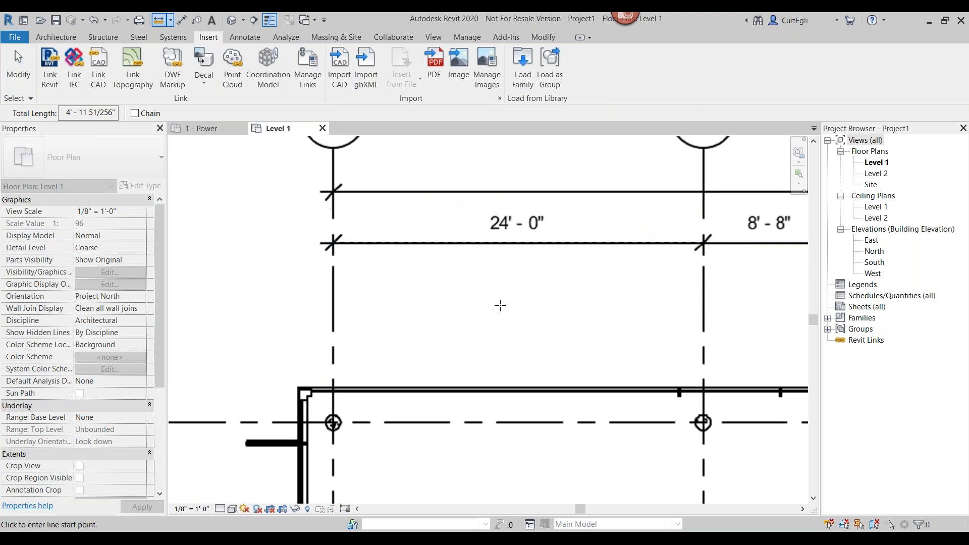
- Set the PDF image's horizontal scale to 467.03 with proportions locked
{"action": "scroll", "coordinate": [497, 309], "scroll_direction": "down", "scroll_amount": 4}
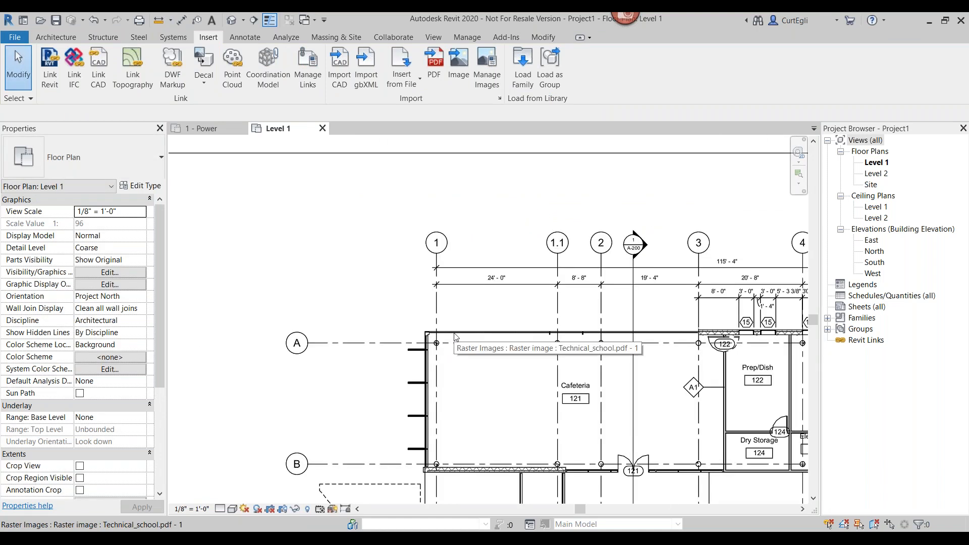
{"action": "left_click", "coordinate": [455, 337]}
{"action": "left_click", "coordinate": [109, 236]}
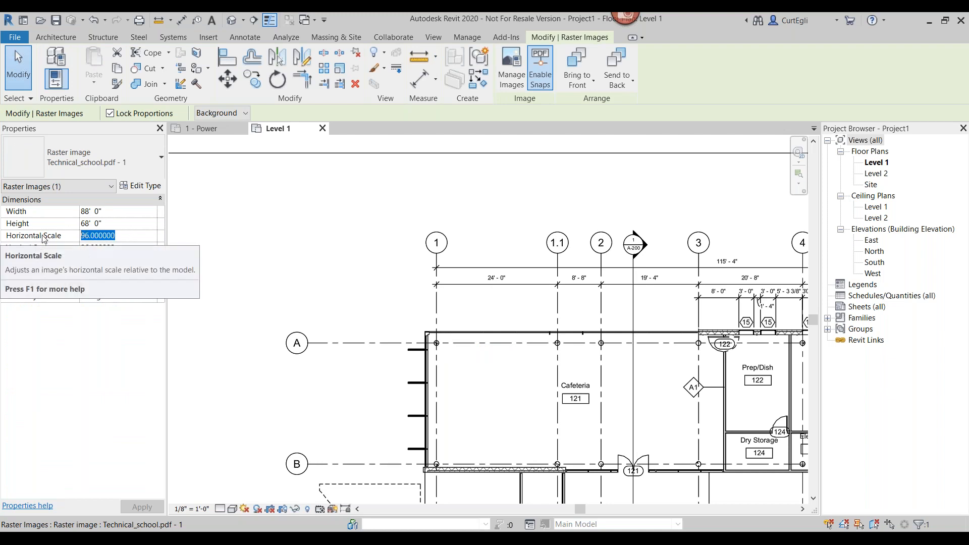
{"action": "type", "text": "467.03"}
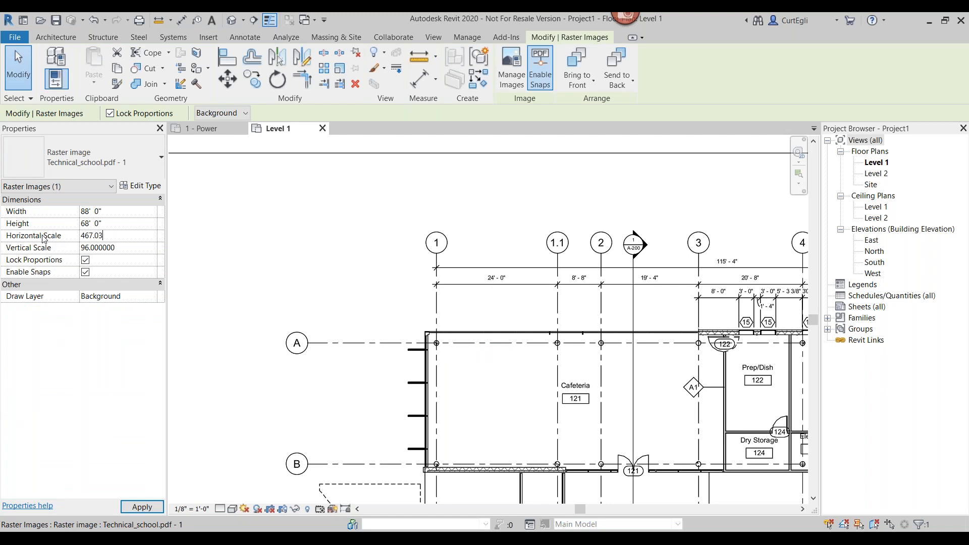
{"action": "key", "text": "Return"}
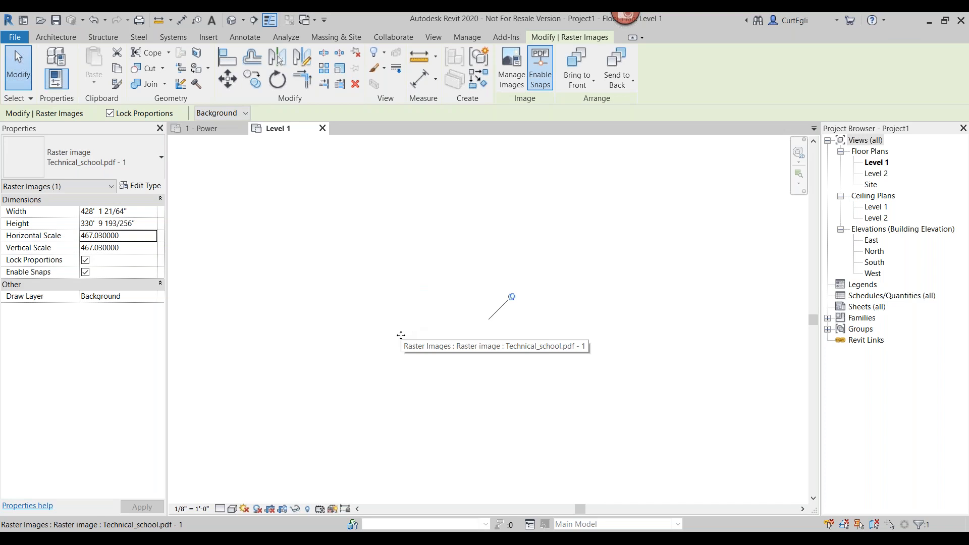
- Measure the distance between grids 1 and 1.1 again on the rescaled PDF to check its scale
{"action": "key", "text": "z"}
{"action": "key", "text": "a"}
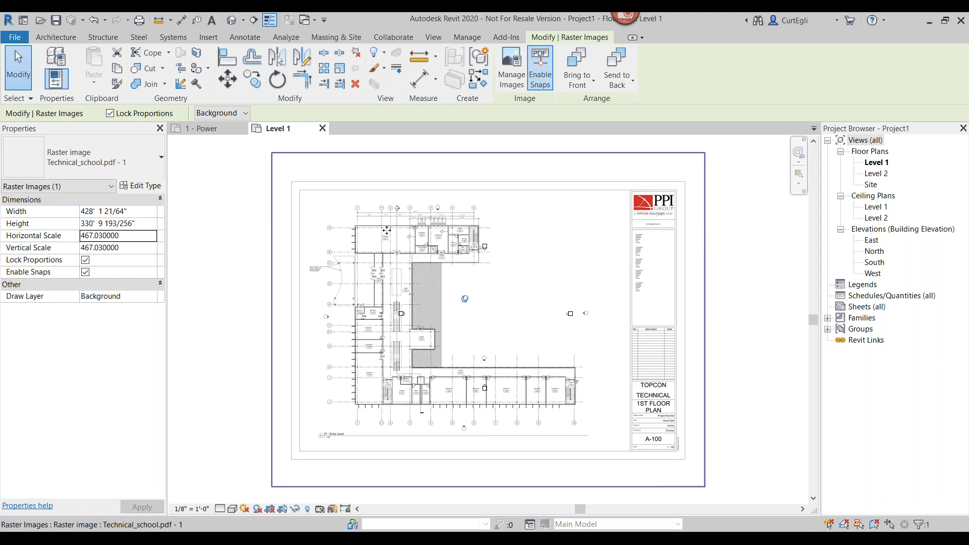
{"action": "scroll", "coordinate": [387, 231], "scroll_direction": "up", "scroll_amount": 6}
{"action": "middle_click_drag", "start_coordinate": [226, 187], "coordinate": [370, 231]}
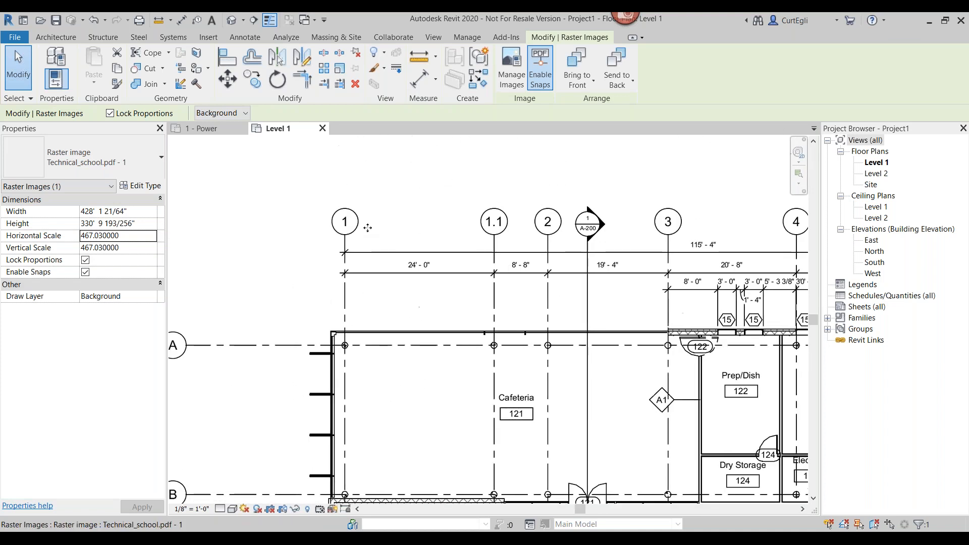
{"action": "scroll", "coordinate": [395, 254], "scroll_direction": "up", "scroll_amount": 2}
{"action": "left_click", "coordinate": [164, 21]}
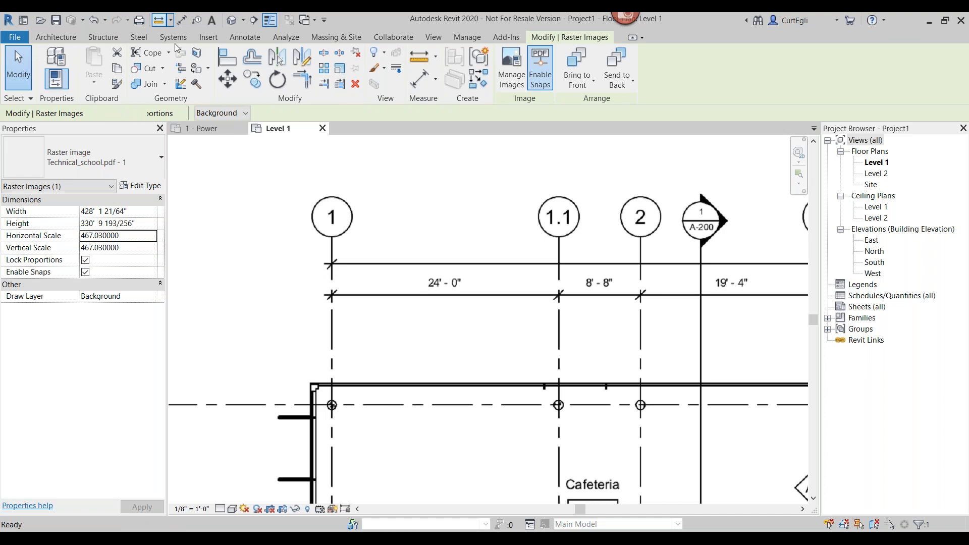
{"action": "left_click", "coordinate": [332, 294]}
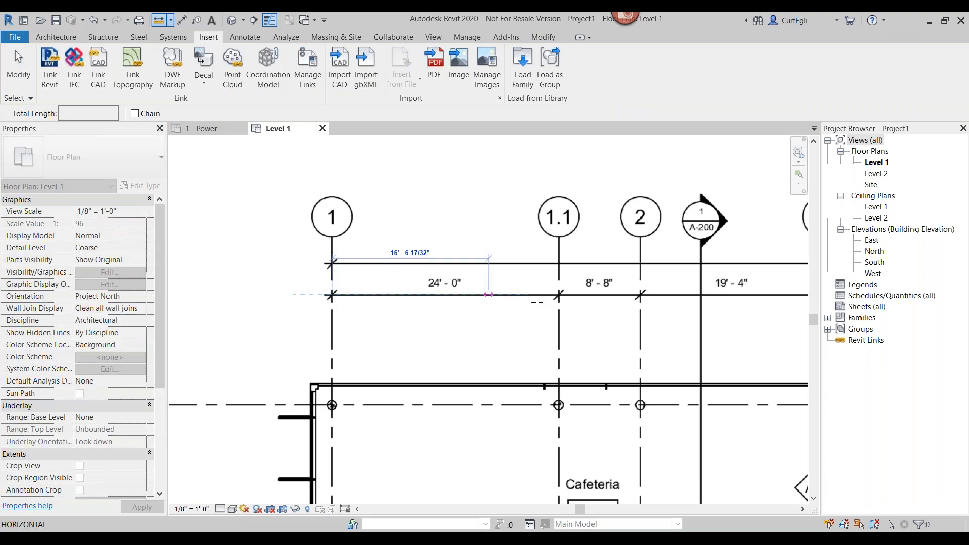
{"action": "left_click", "coordinate": [558, 294]}
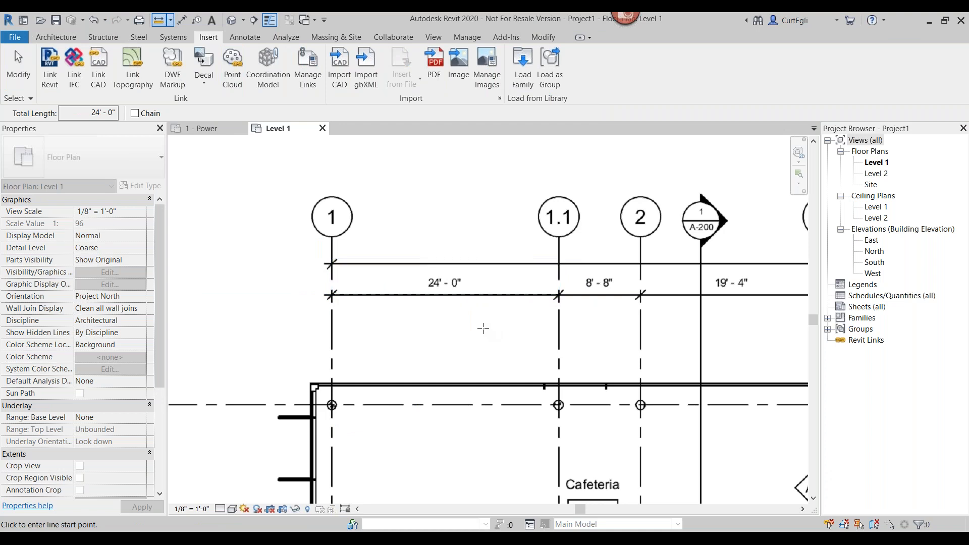
{"action": "scroll", "coordinate": [446, 327], "scroll_direction": "down", "scroll_amount": 6}
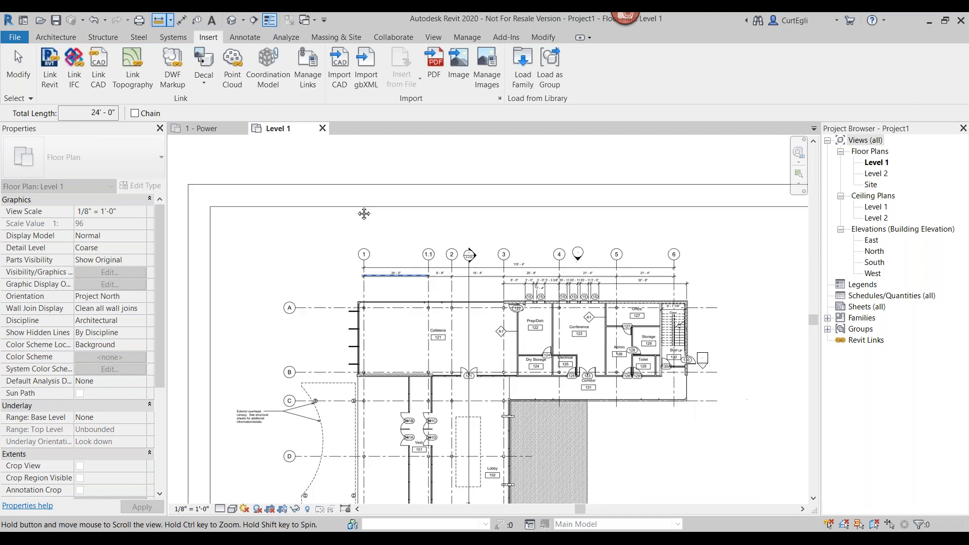
{"action": "scroll", "coordinate": [369, 256], "scroll_direction": "down", "scroll_amount": 3}
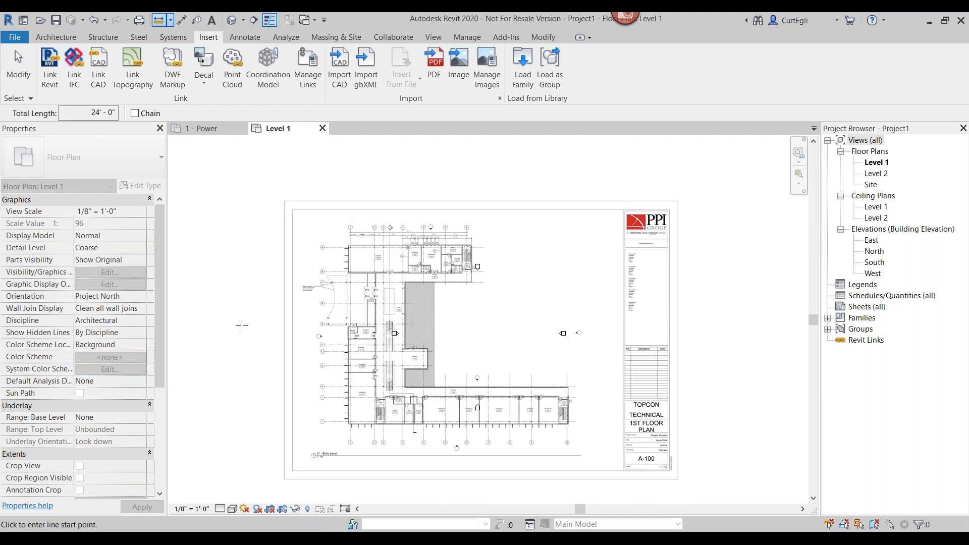
{"action": "key", "text": "Escape"}
{"action": "key", "text": "Escape"}
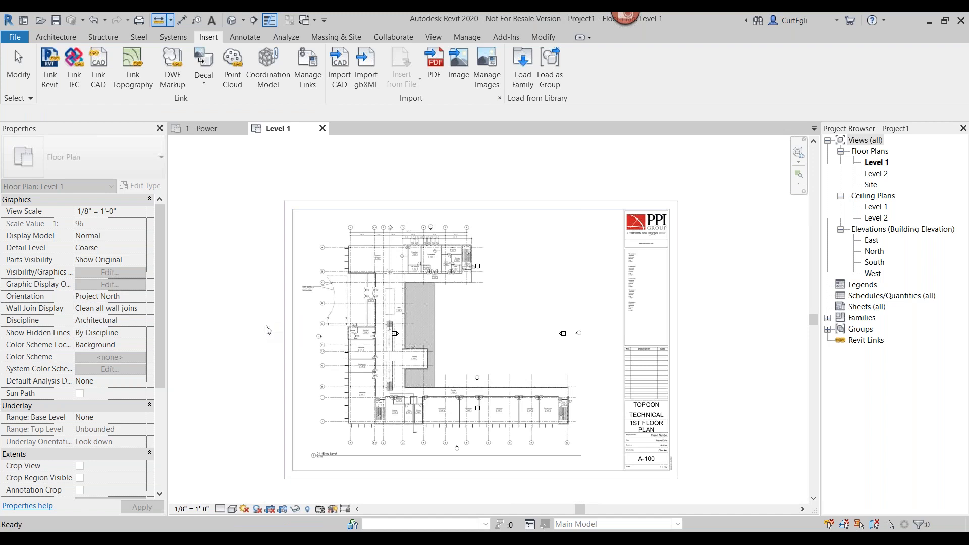
- Crop the Level 1 view closely around the building plan, excluding the sheet border and title block, and hide the crop region
{"action": "left_click", "coordinate": [80, 478]}
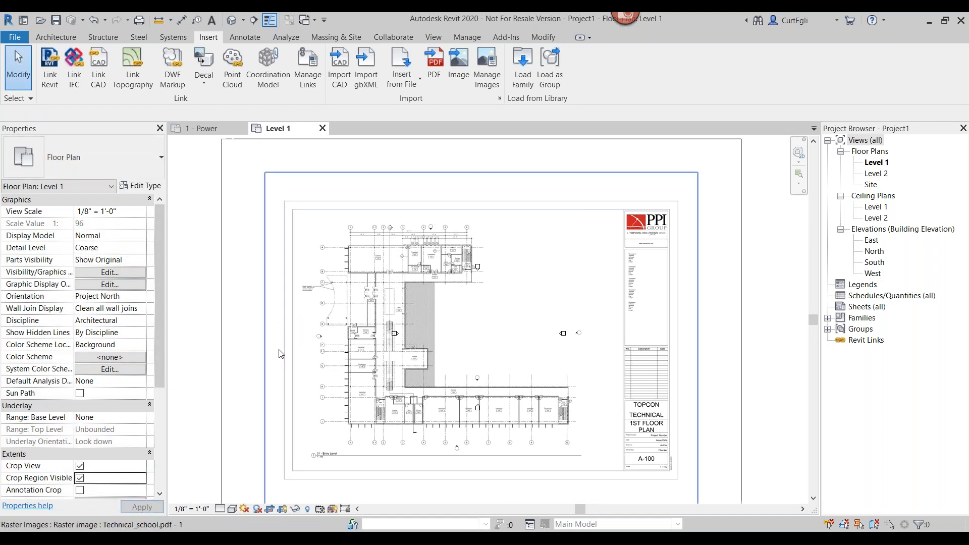
{"action": "left_click", "coordinate": [222, 354]}
{"action": "left_click_drag", "start_coordinate": [221, 339], "coordinate": [298, 346]}
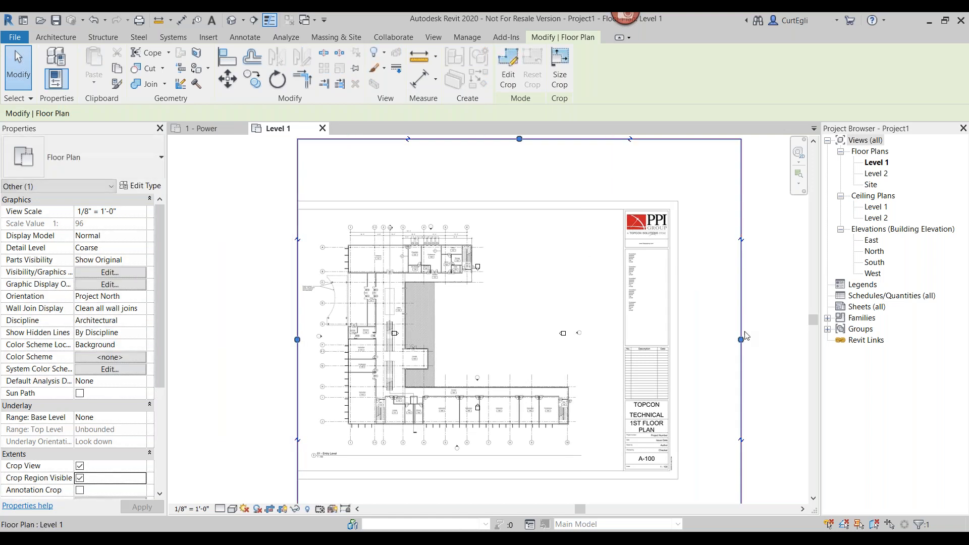
{"action": "left_click_drag", "start_coordinate": [741, 340], "coordinate": [583, 340]}
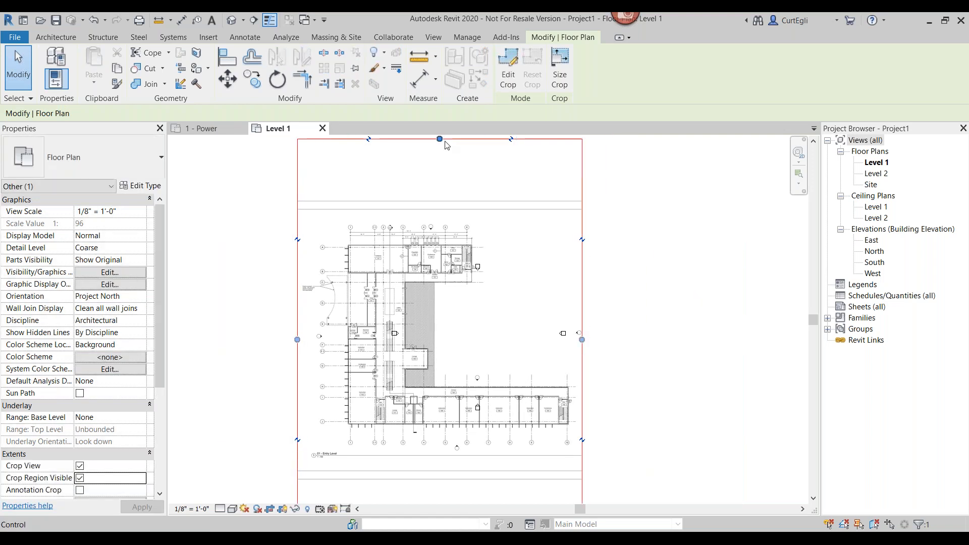
{"action": "left_click_drag", "start_coordinate": [439, 139], "coordinate": [441, 219]}
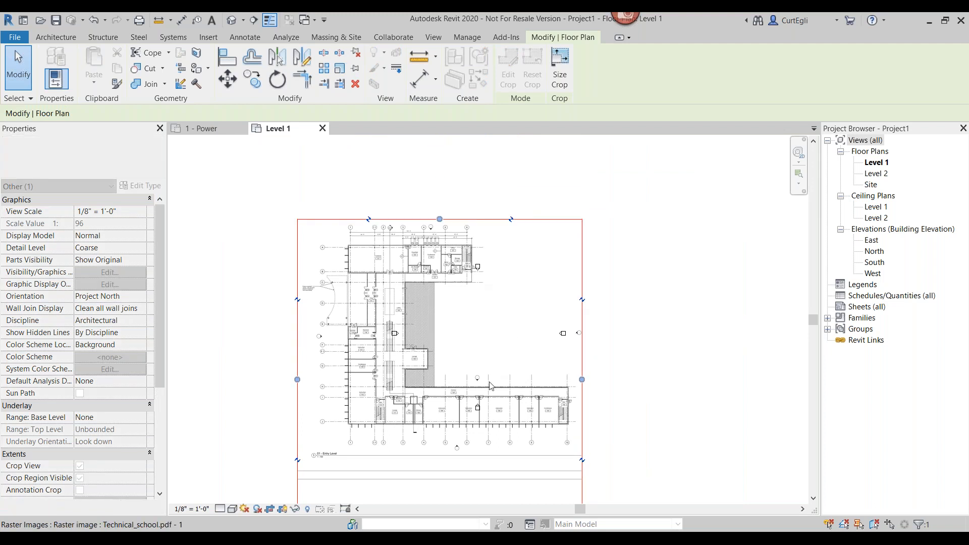
{"action": "middle_click_drag", "start_coordinate": [483, 351], "coordinate": [476, 258]}
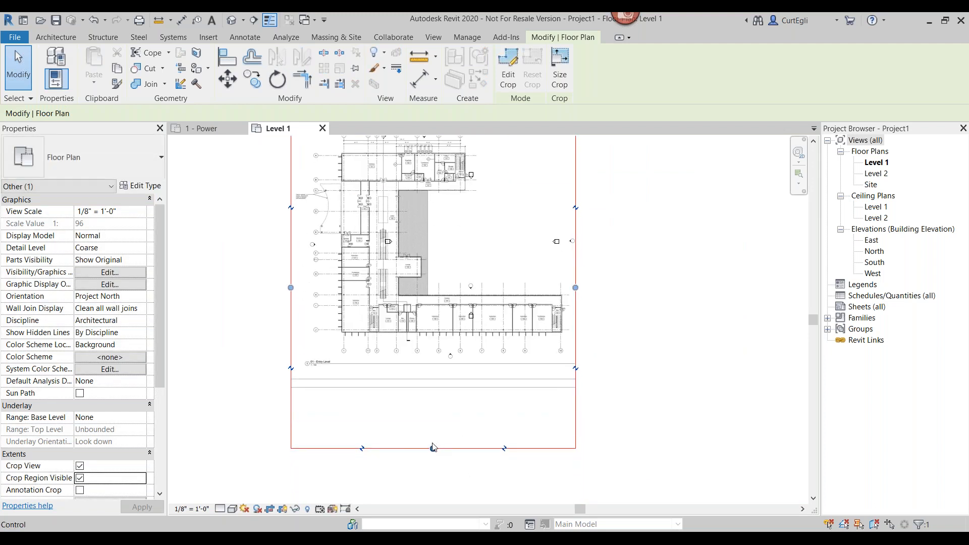
{"action": "left_click_drag", "start_coordinate": [433, 449], "coordinate": [423, 364]}
{"action": "middle_click_drag", "start_coordinate": [382, 388], "coordinate": [370, 467]}
{"action": "key", "text": "Escape"}
{"action": "left_click", "coordinate": [80, 477]}
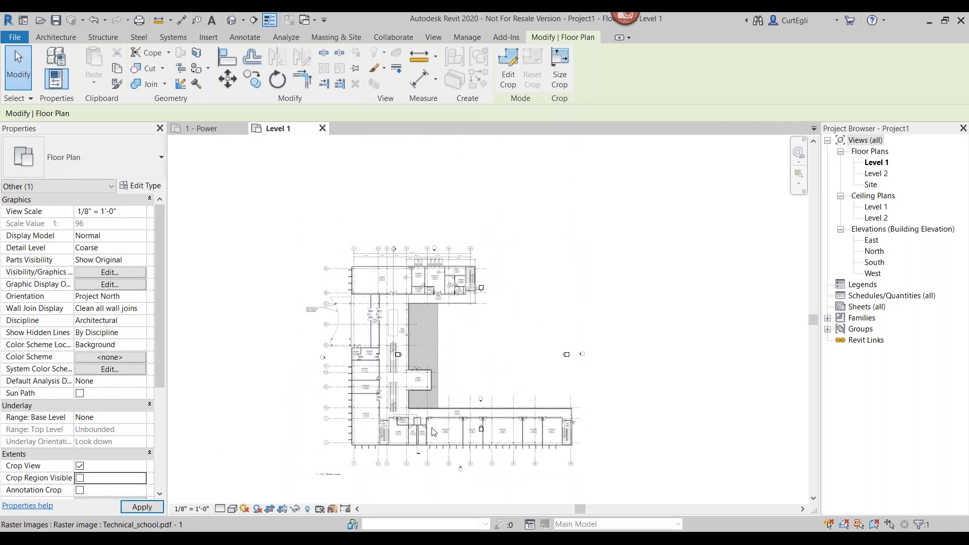
{"action": "scroll", "coordinate": [394, 381], "scroll_direction": "up", "scroll_amount": 4}
{"action": "scroll", "coordinate": [312, 359], "scroll_direction": "up", "scroll_amount": 5}
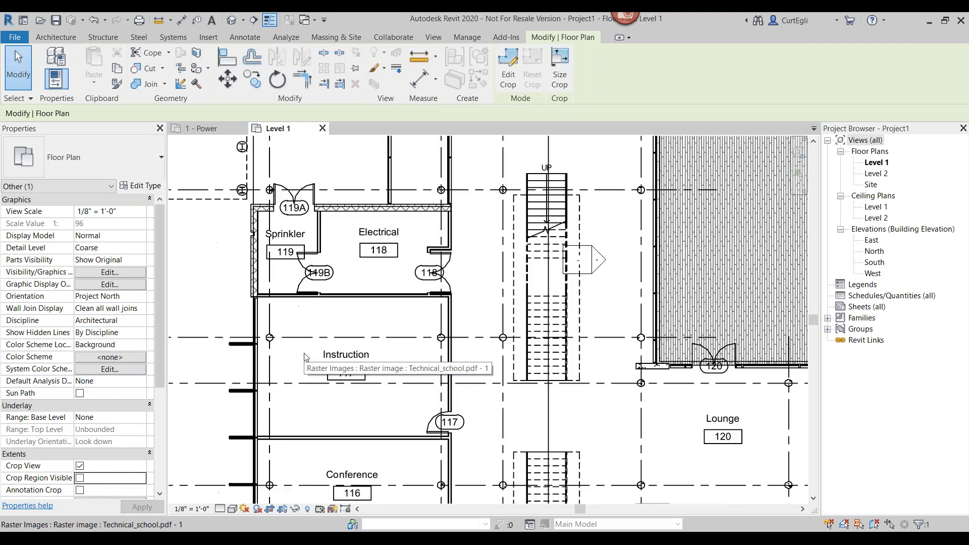
- Set up walls drawn by picking lines, using the Basic Wall type Generic - 6" with location line Finish Face: Interior
{"action": "scroll", "coordinate": [283, 351], "scroll_direction": "down", "scroll_amount": 2}
{"action": "scroll", "coordinate": [277, 347], "scroll_direction": "up", "scroll_amount": 1}
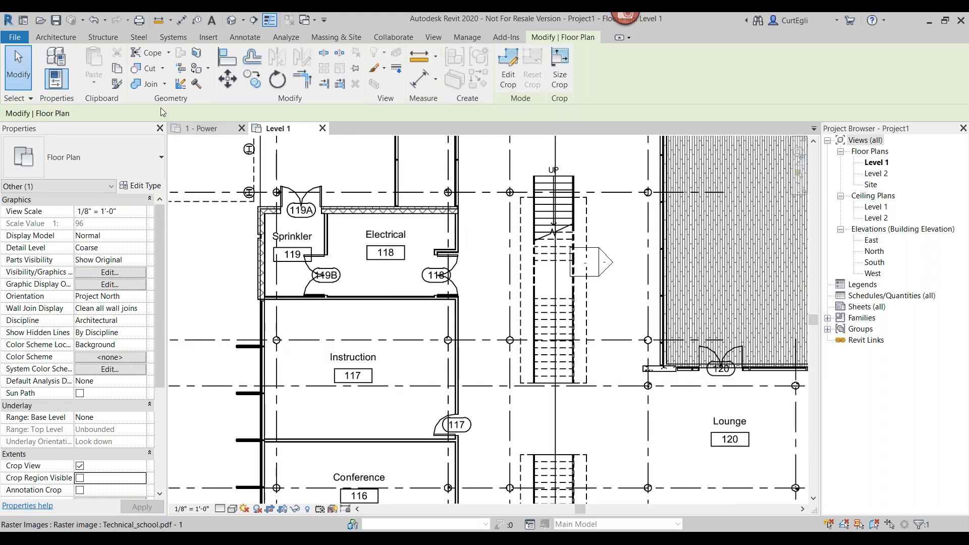
{"action": "left_click", "coordinate": [51, 39]}
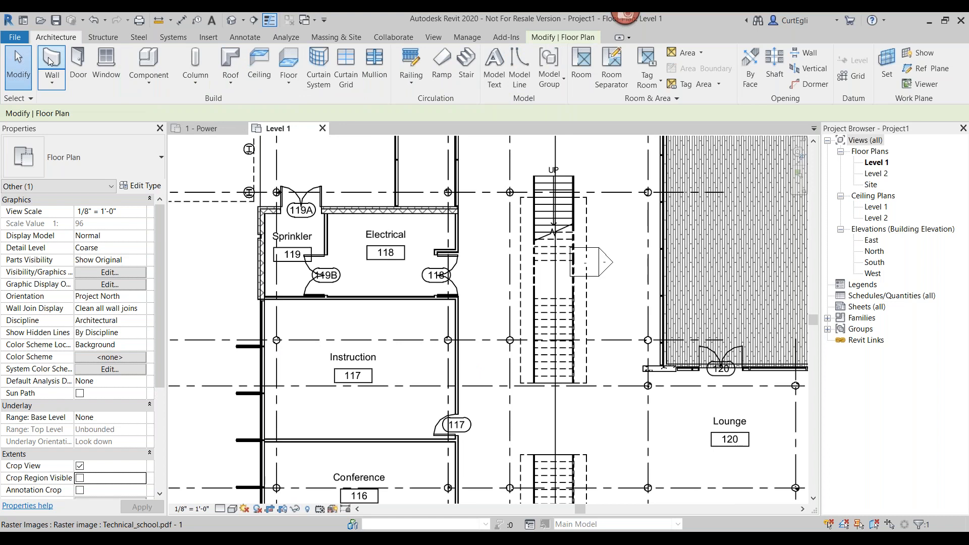
{"action": "left_click", "coordinate": [51, 63]}
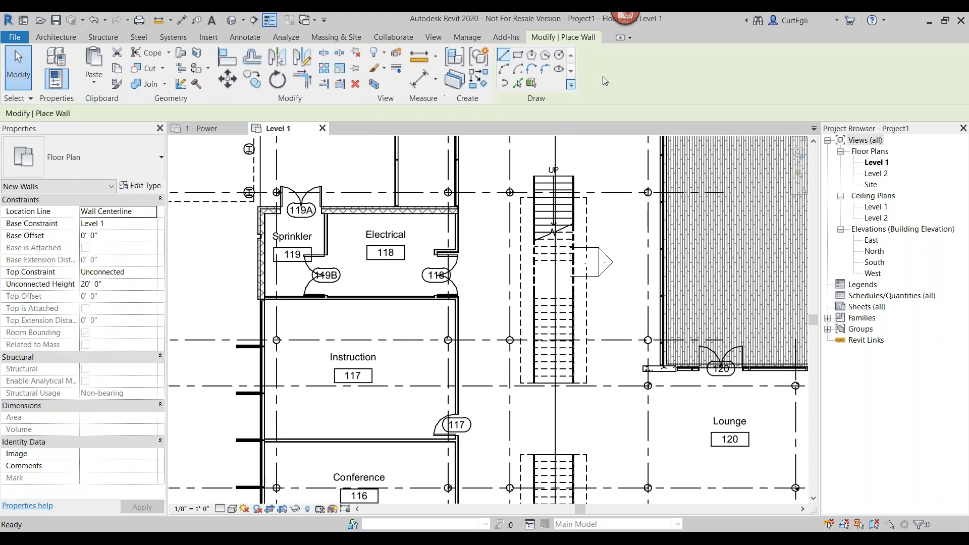
{"action": "left_click", "coordinate": [517, 82]}
{"action": "left_click", "coordinate": [107, 159]}
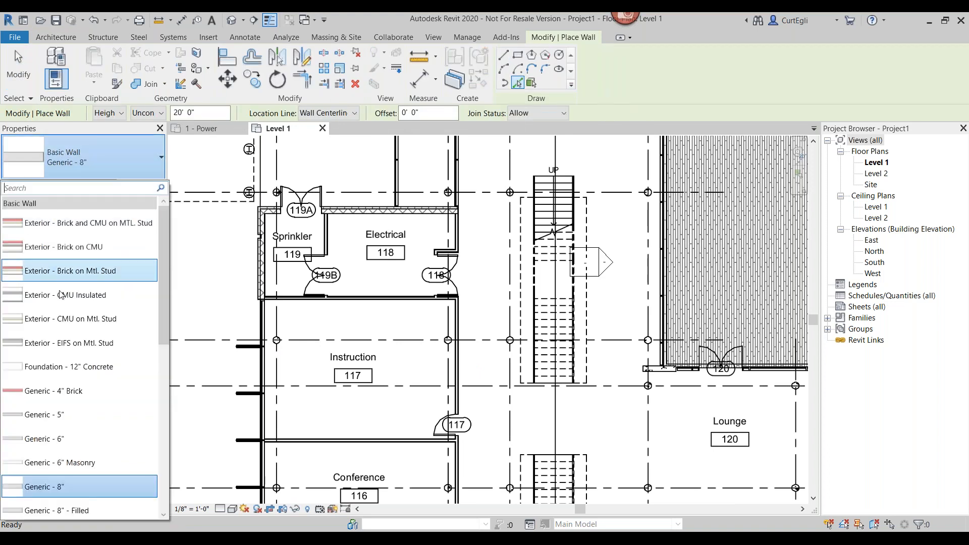
{"action": "left_click", "coordinate": [58, 437]}
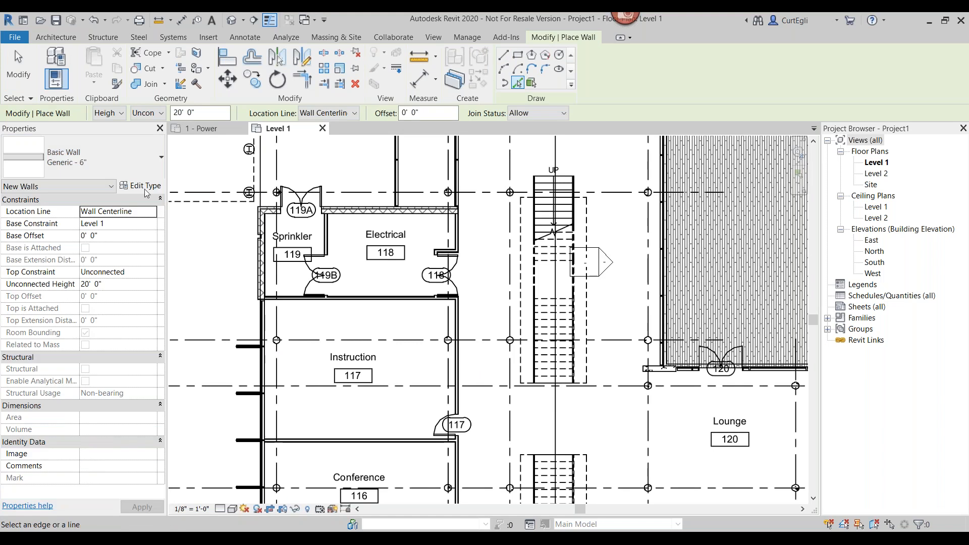
{"action": "left_click", "coordinate": [118, 211]}
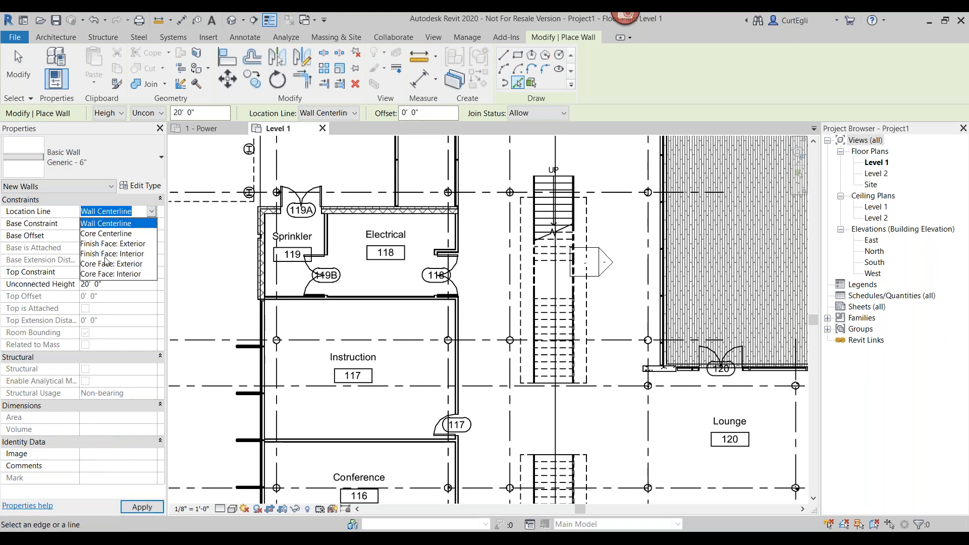
{"action": "left_click", "coordinate": [112, 255]}
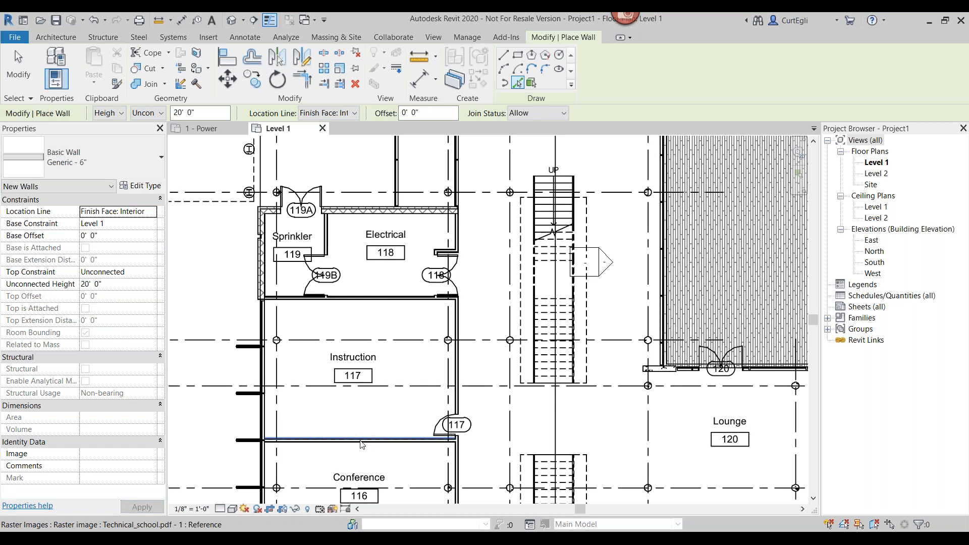
- Place walls on the PDF lines along the lower and upper walls of Instruction room 117, and end the Wall command
{"action": "left_click", "coordinate": [361, 443]}
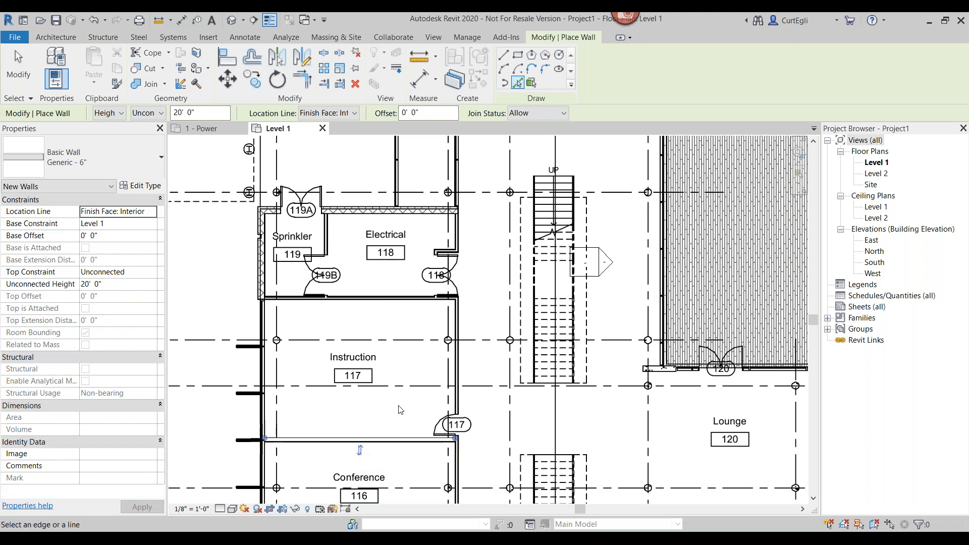
{"action": "left_click", "coordinate": [367, 301]}
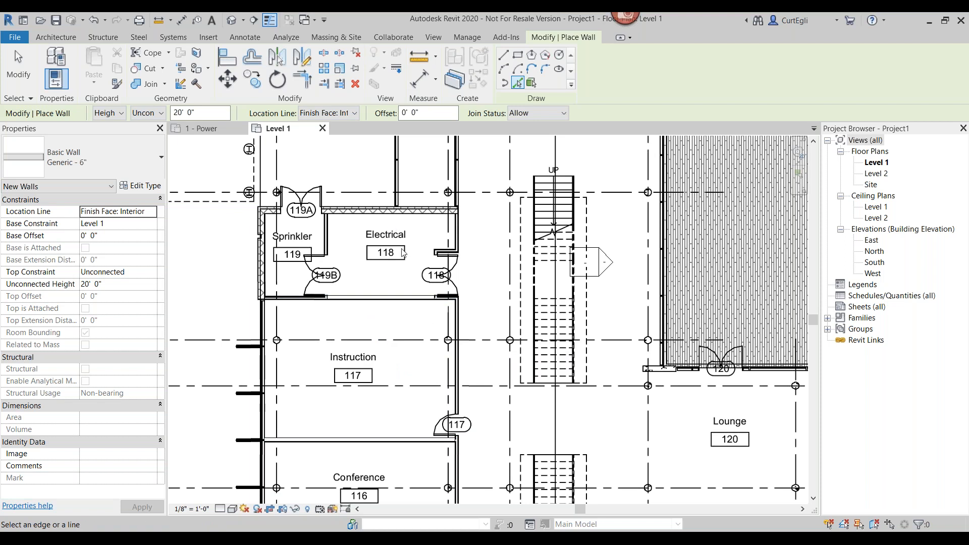
{"action": "key", "text": "Escape"}
{"action": "key", "text": "Escape"}
- Add page 3 of Technical_school.pdf to the project's managed images at 600 DPI
{"action": "scroll", "coordinate": [438, 301], "scroll_direction": "down", "scroll_amount": 4}
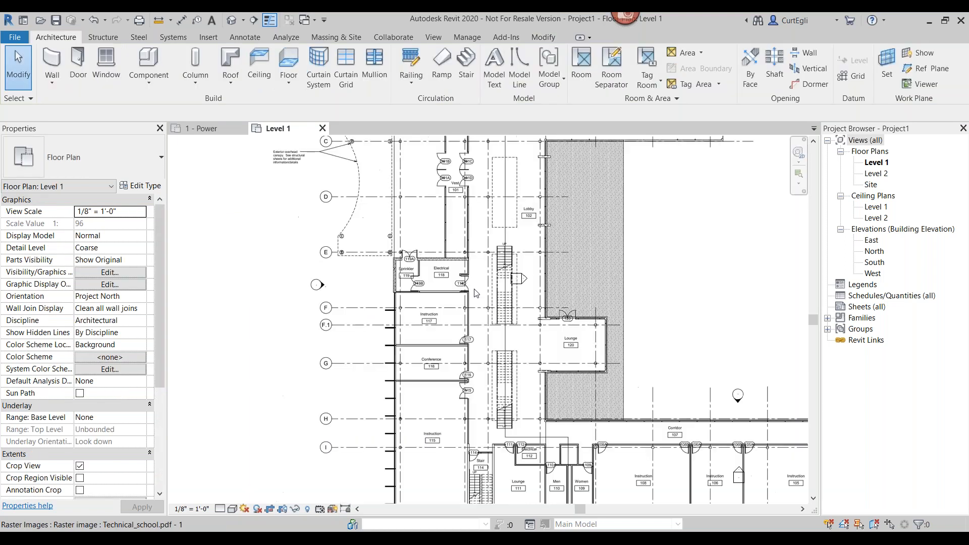
{"action": "left_click", "coordinate": [407, 309]}
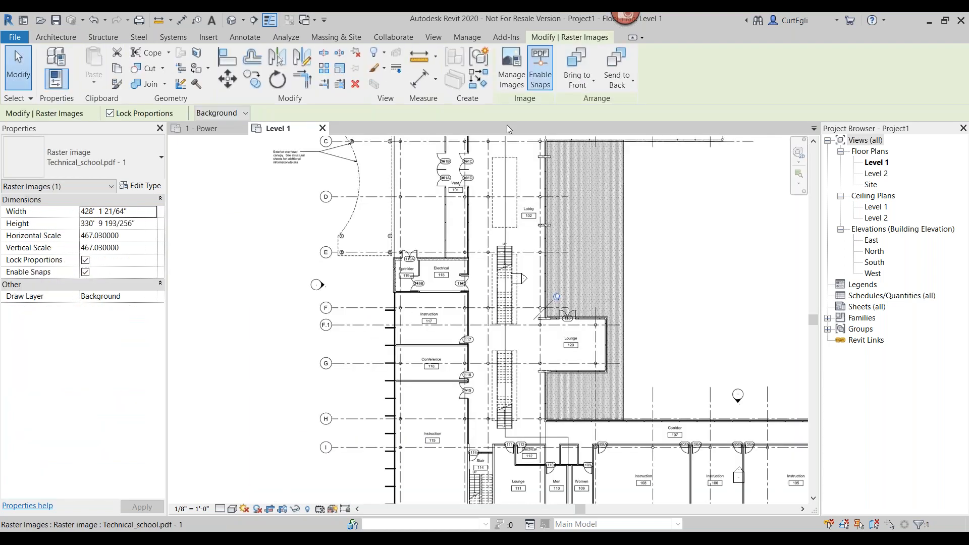
{"action": "left_click", "coordinate": [511, 68]}
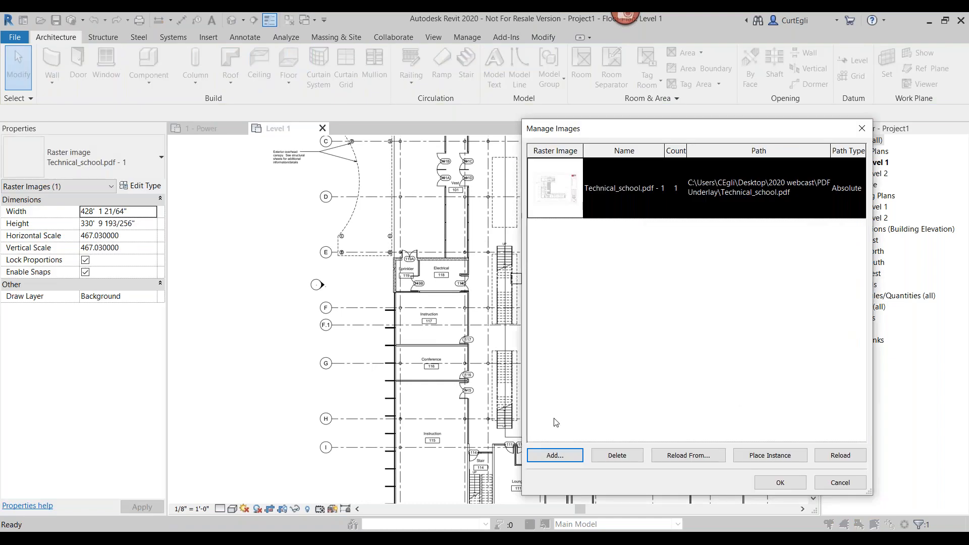
{"action": "left_click", "coordinate": [553, 455]}
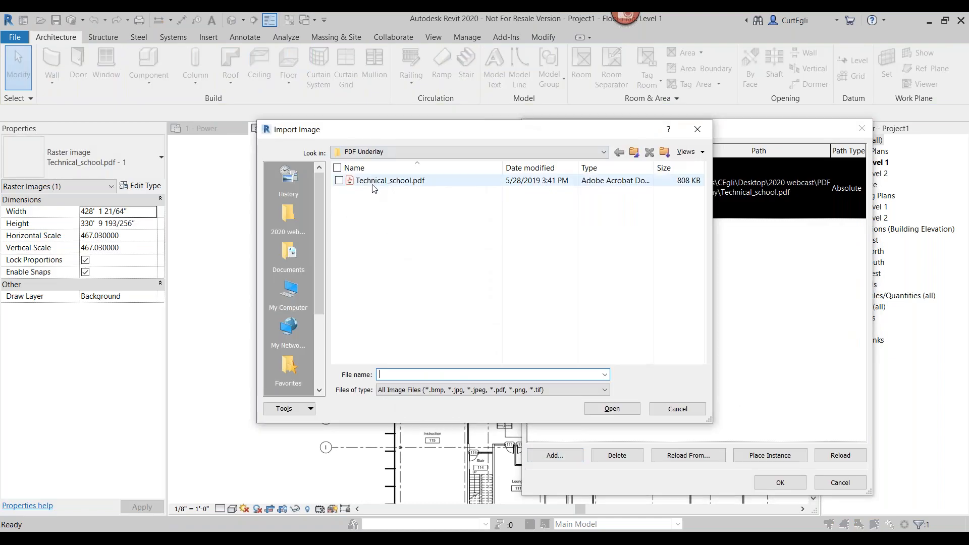
{"action": "left_click", "coordinate": [374, 183]}
{"action": "left_click", "coordinate": [599, 406]}
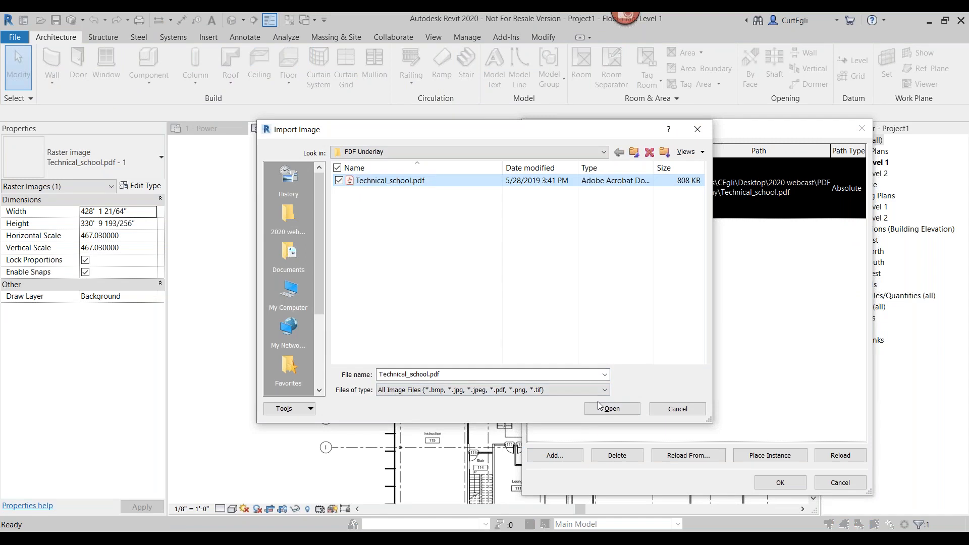
{"action": "left_click", "coordinate": [599, 406]}
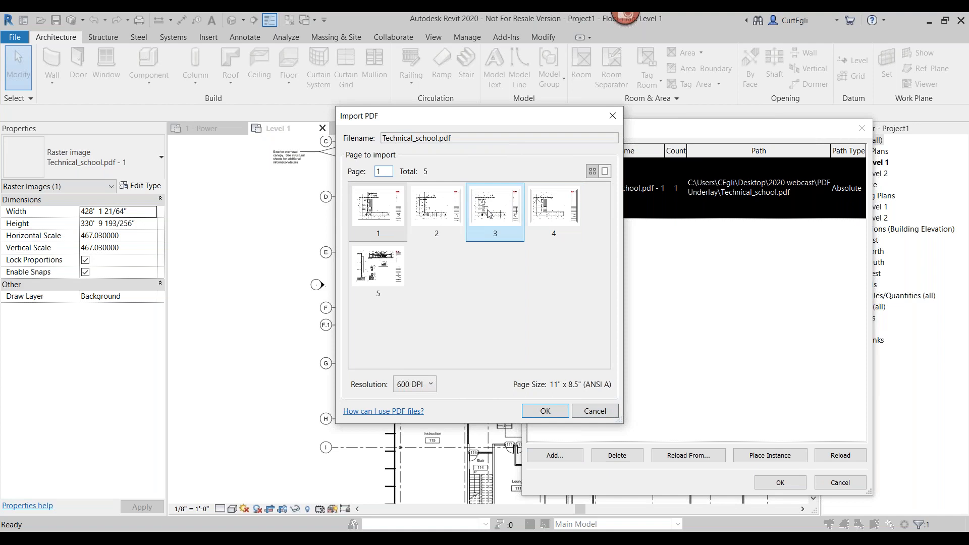
{"action": "left_click", "coordinate": [488, 213]}
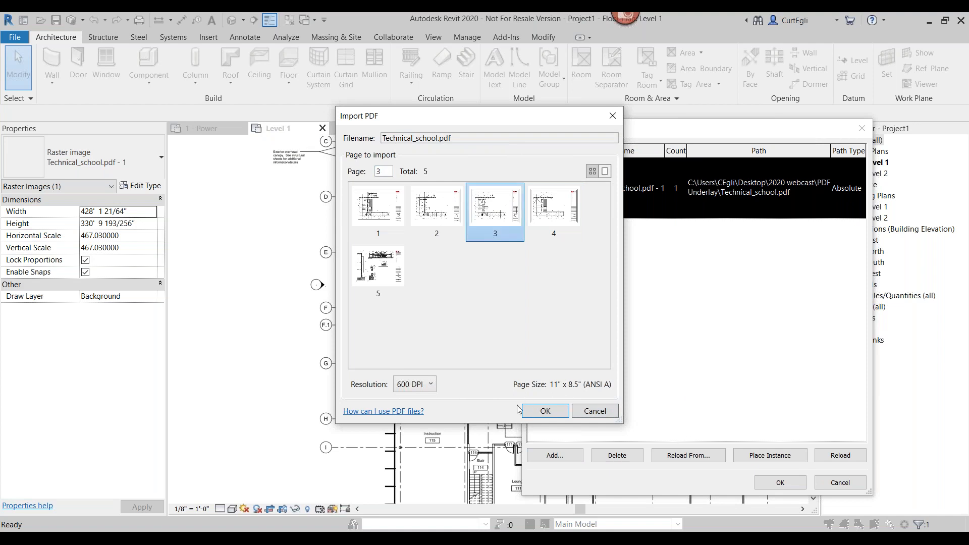
{"action": "left_click", "coordinate": [536, 415]}
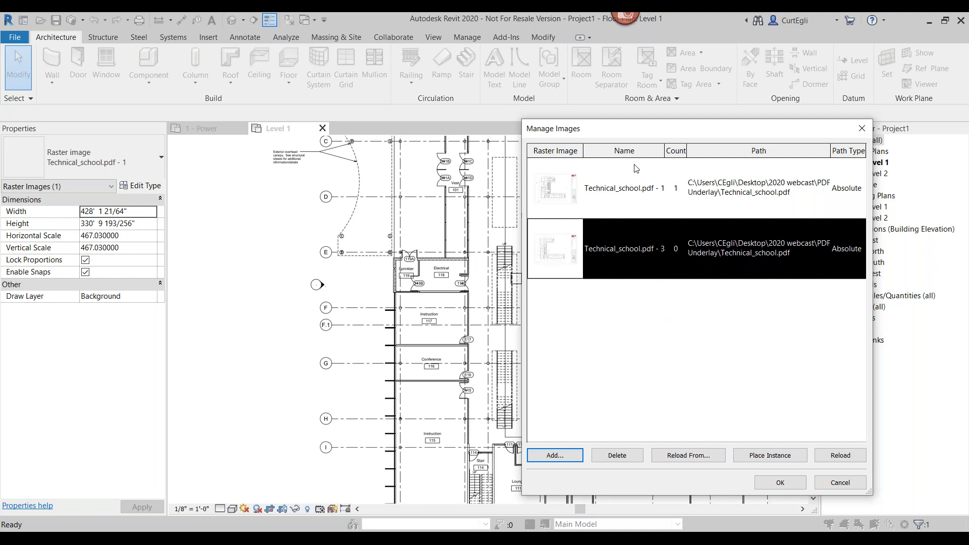
- Place an instance of the page 3 image in the Level 1 plan, in the open area east of the hatched courtyard
{"action": "left_click", "coordinate": [762, 456]}
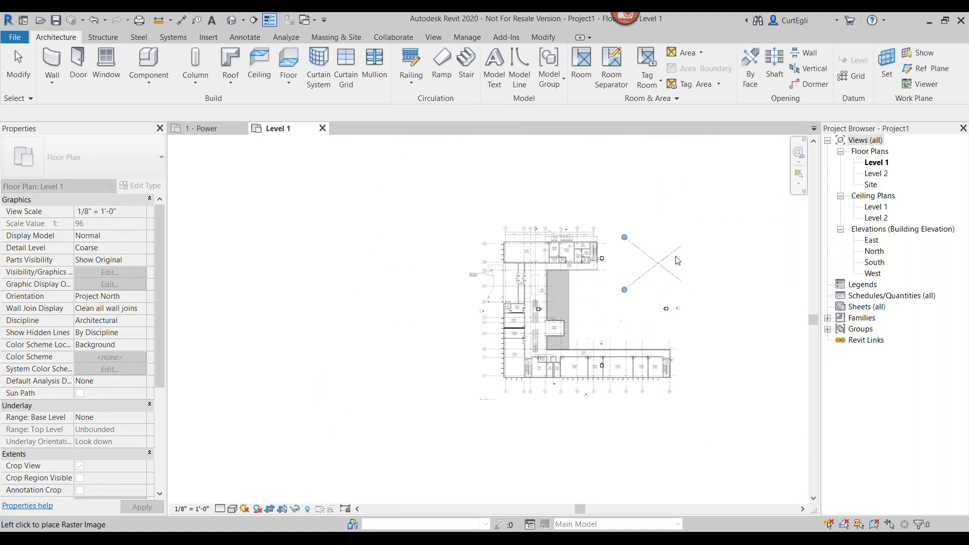
{"action": "left_click", "coordinate": [619, 292]}
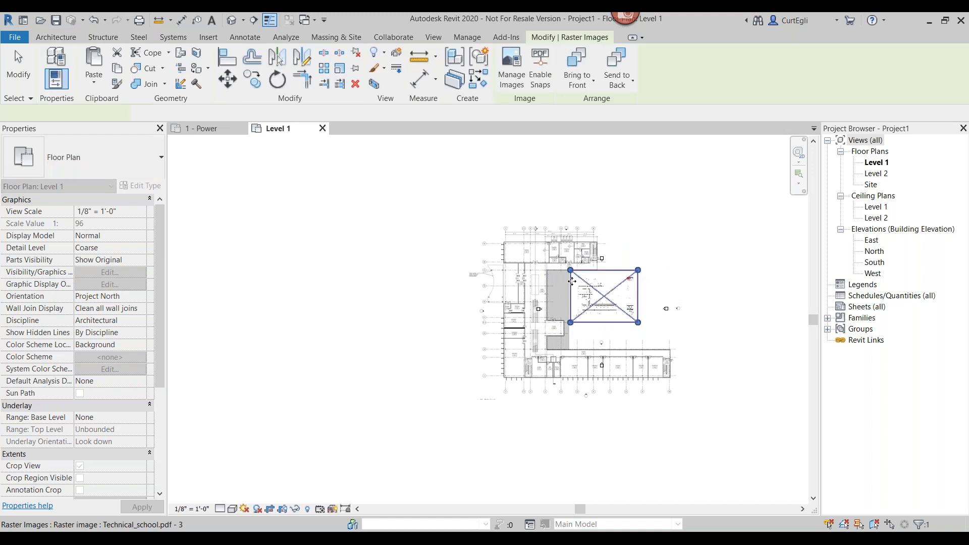
{"action": "scroll", "coordinate": [590, 313], "scroll_direction": "up", "scroll_amount": 5}
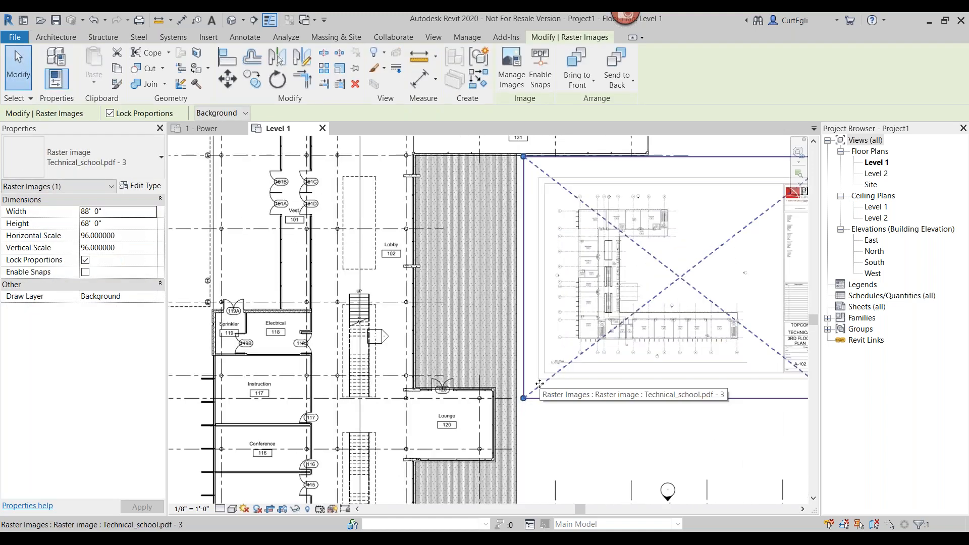
{"action": "key", "text": "Escape"}
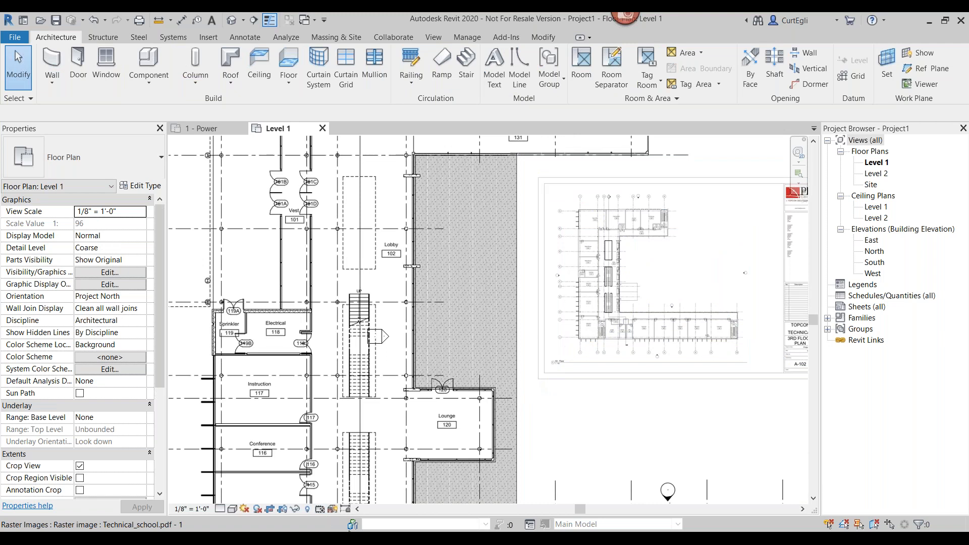
{"action": "left_click", "coordinate": [348, 532]}
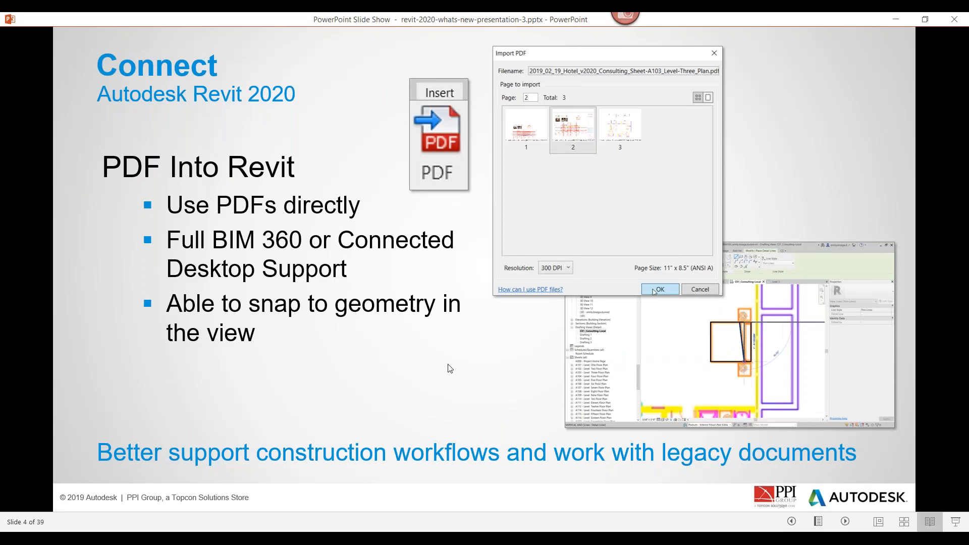
{"action": "left_click", "coordinate": [462, 355]}
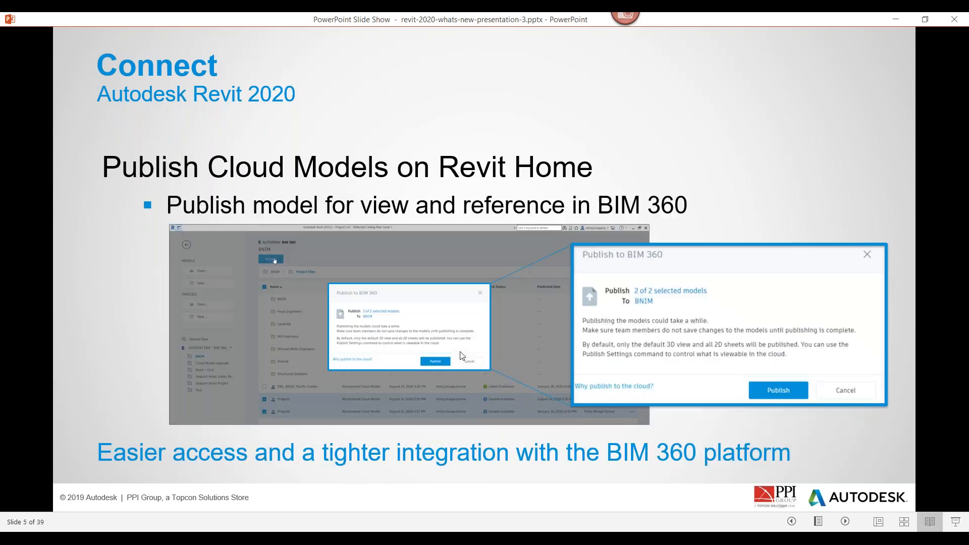
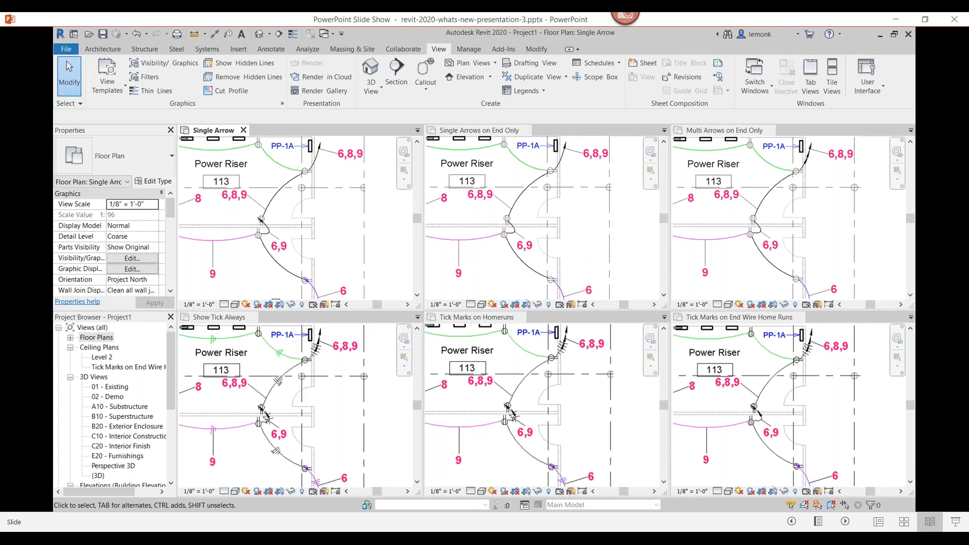
{"action": "key", "text": "Right"}
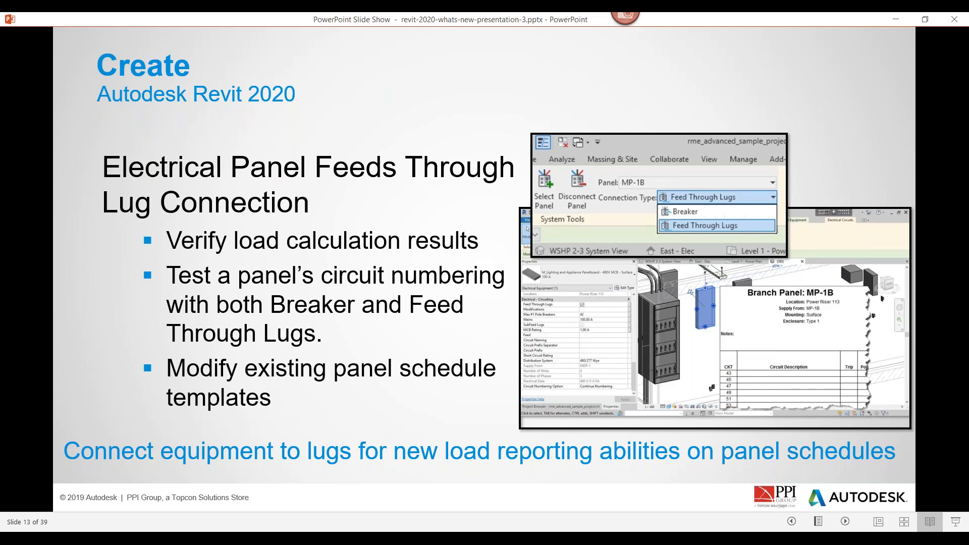
{"action": "key", "text": "alt+Tab"}
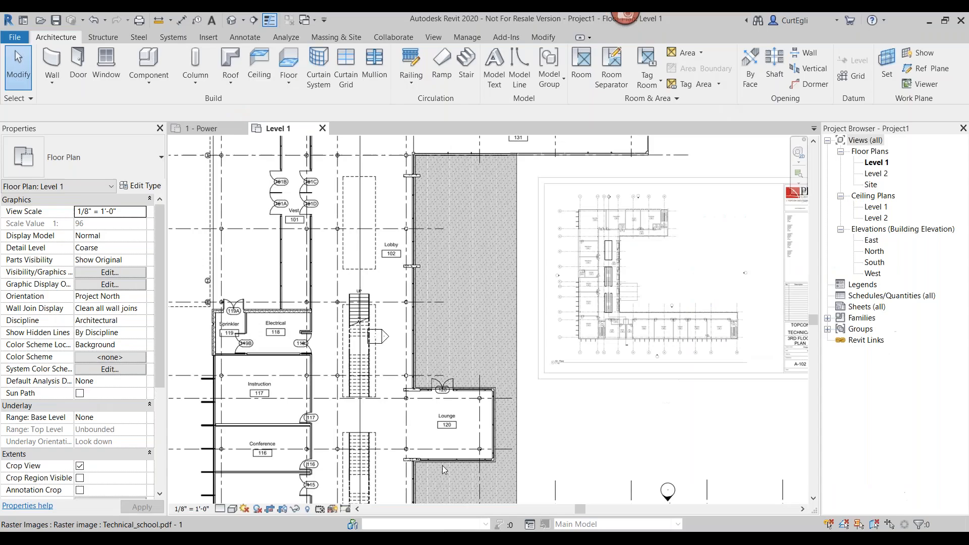
- Close the Level 1 view and its project, Project1, without saving the changes
{"action": "left_click", "coordinate": [322, 128]}
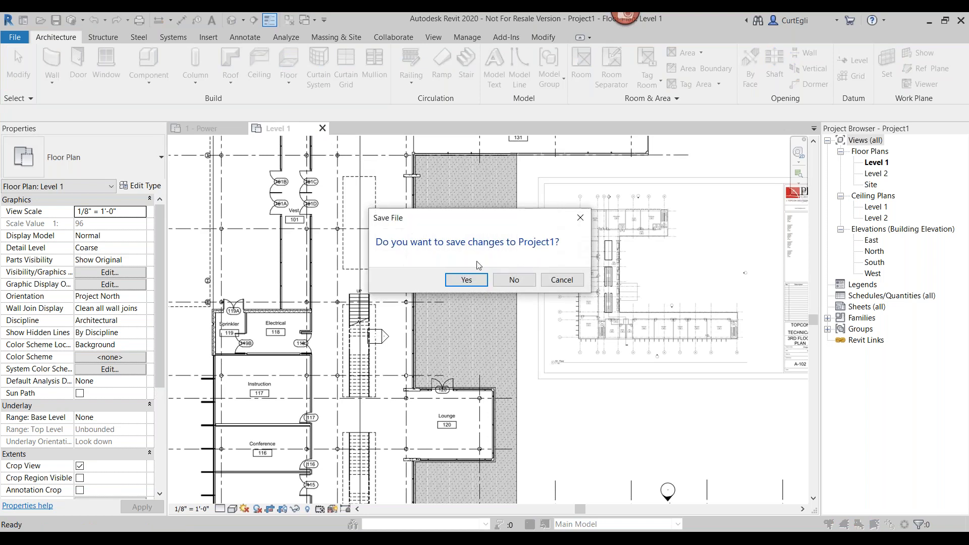
{"action": "left_click", "coordinate": [513, 280]}
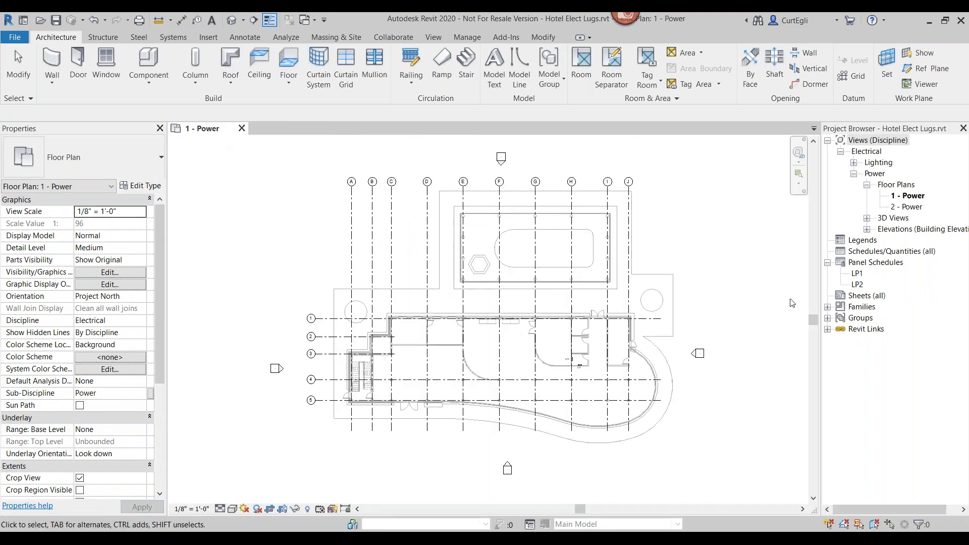
- Examine panelboards LP1 and LP2 in the electrical room of the 1 - Power plan, checking LP1's electrical properties
{"action": "scroll", "coordinate": [568, 367], "scroll_direction": "up", "scroll_amount": 10}
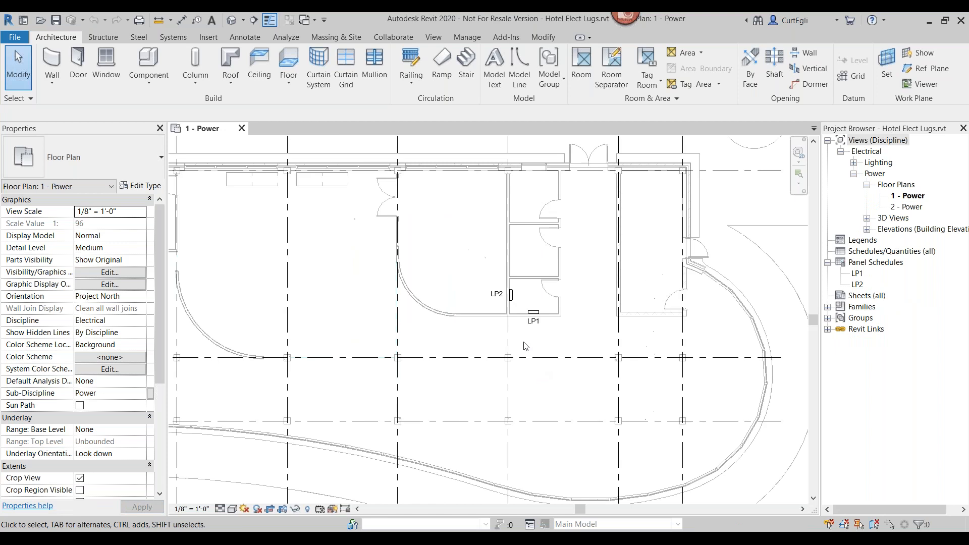
{"action": "middle_click_drag", "start_coordinate": [489, 310], "coordinate": [473, 387]}
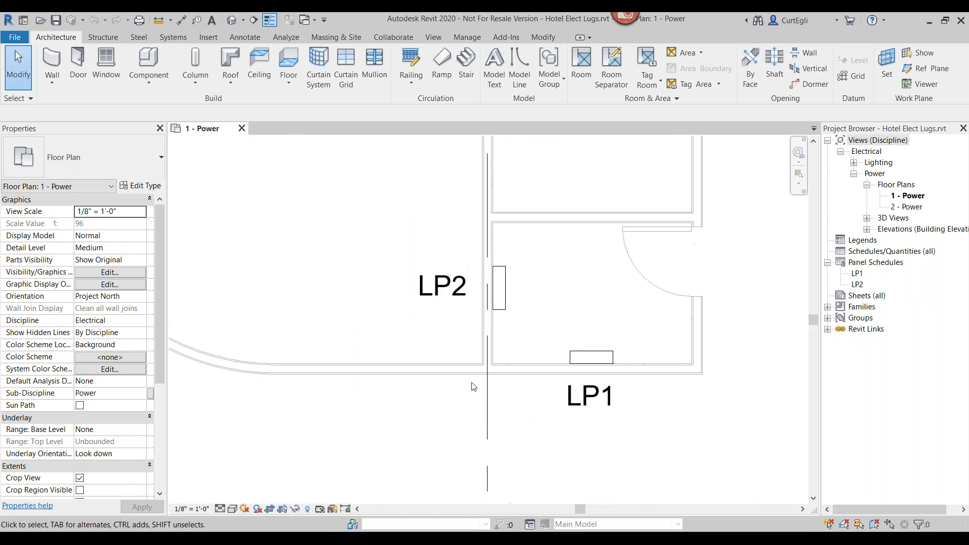
{"action": "scroll", "coordinate": [474, 386], "scroll_direction": "up", "scroll_amount": 1}
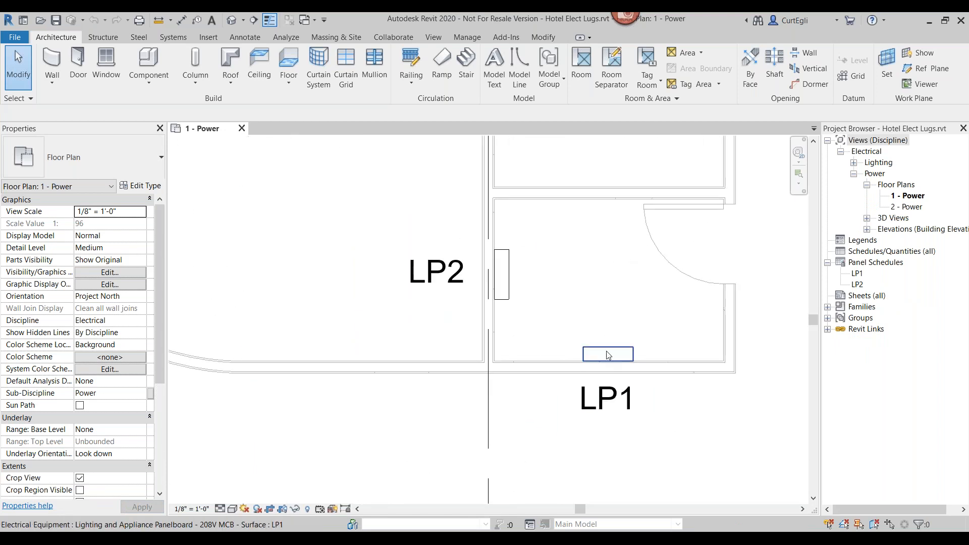
{"action": "left_click", "coordinate": [608, 354]}
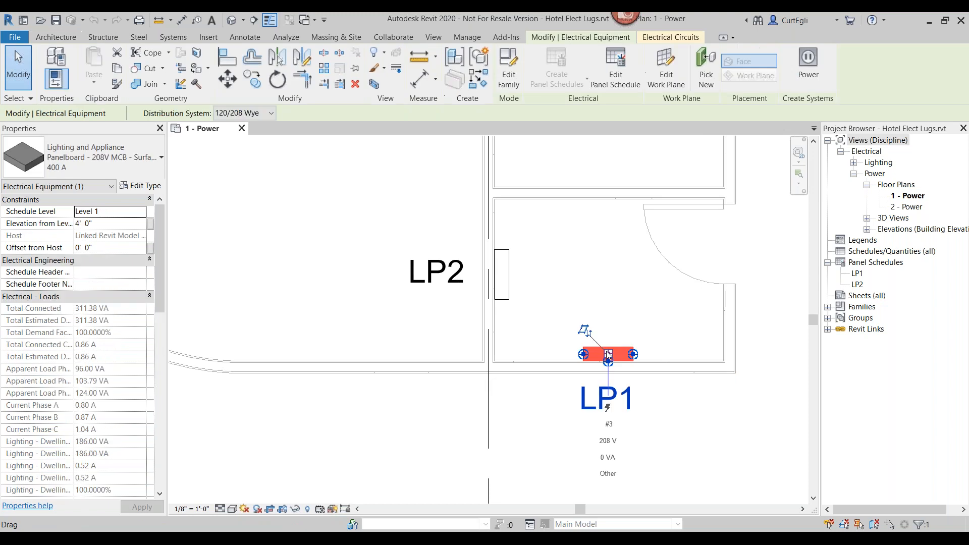
{"action": "left_click", "coordinate": [503, 275]}
{"action": "left_click", "coordinate": [606, 270]}
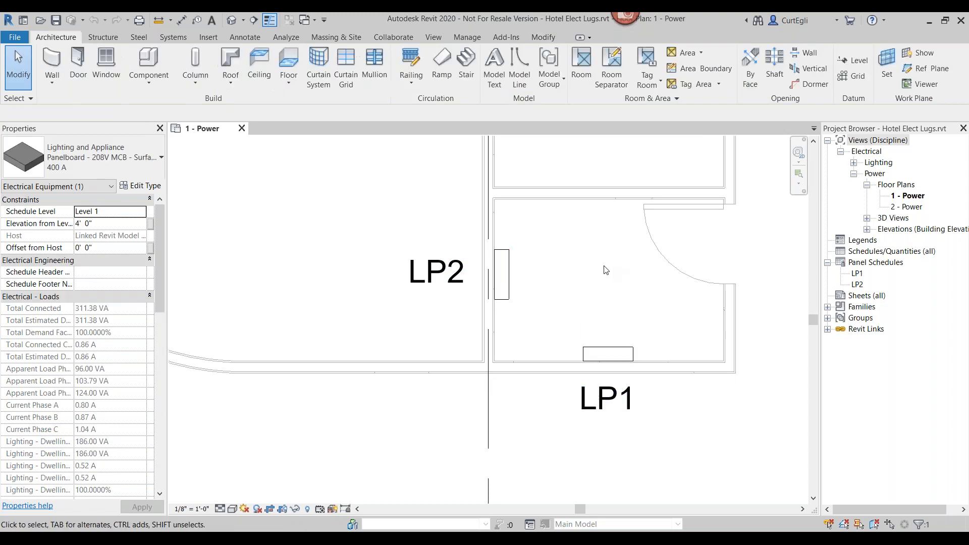
- Open the panel schedules of LP1 and LP2 to compare their circuits
{"action": "double_click", "coordinate": [856, 274]}
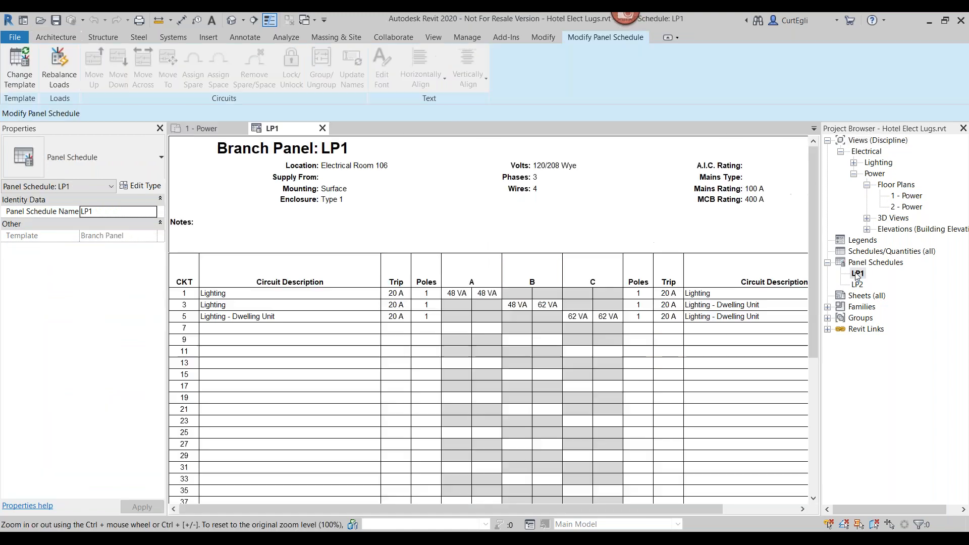
{"action": "double_click", "coordinate": [861, 285]}
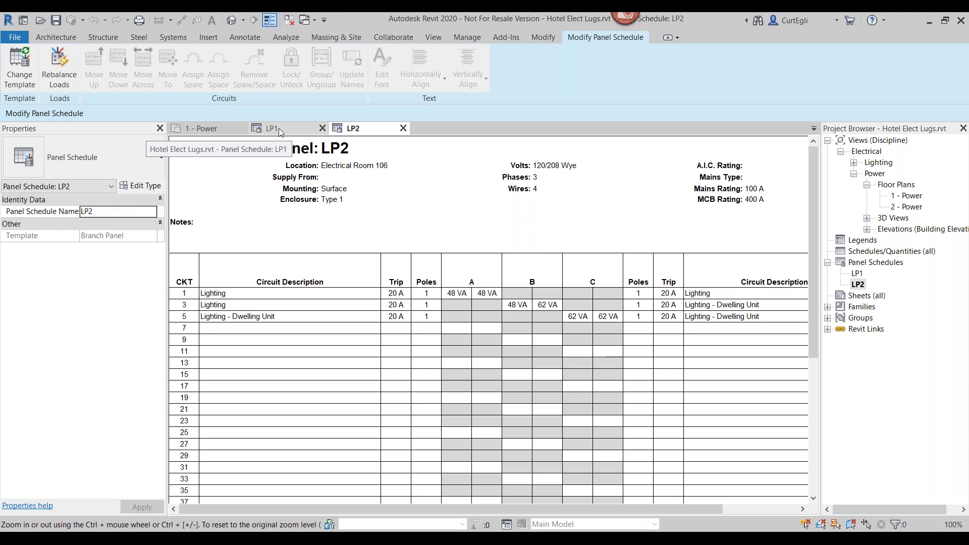
- Compare the circuit rows and supply information in the LP1 and LP2 panel schedules
{"action": "left_click", "coordinate": [273, 131]}
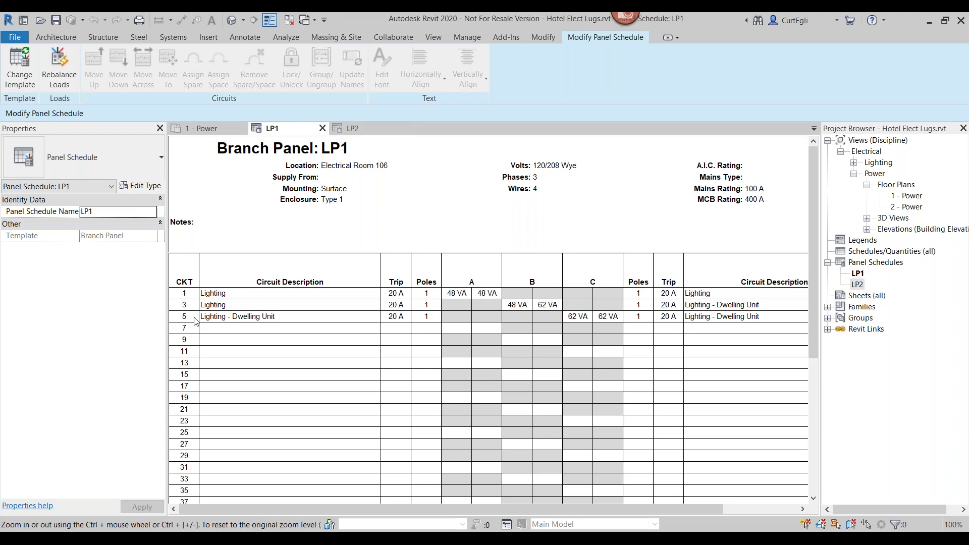
{"action": "left_click_drag", "start_coordinate": [624, 509], "coordinate": [572, 510]}
{"action": "left_click", "coordinate": [349, 129]}
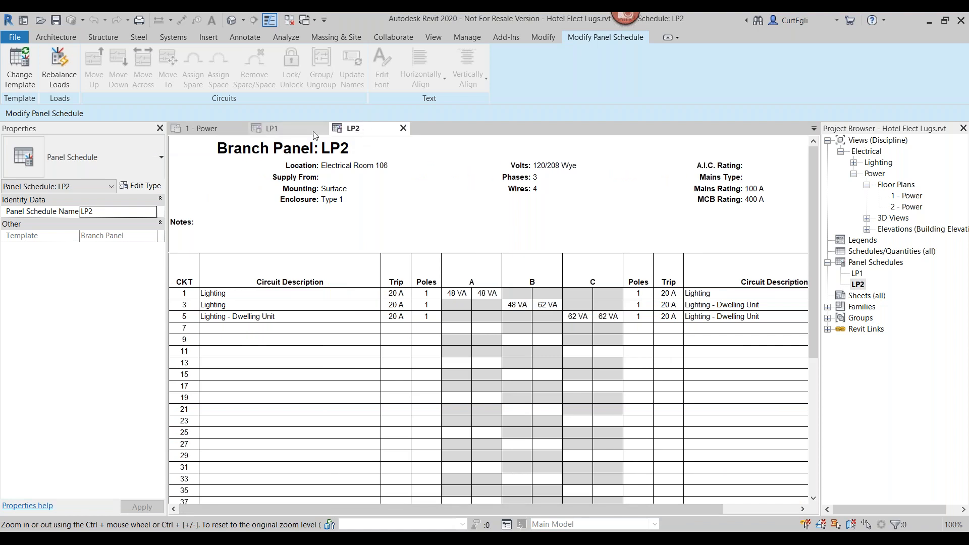
- Create a power circuit for panelboard LP1 in the 1 - Power plan, fed from panel LP2, and review both panel schedules
{"action": "left_click", "coordinate": [226, 130]}
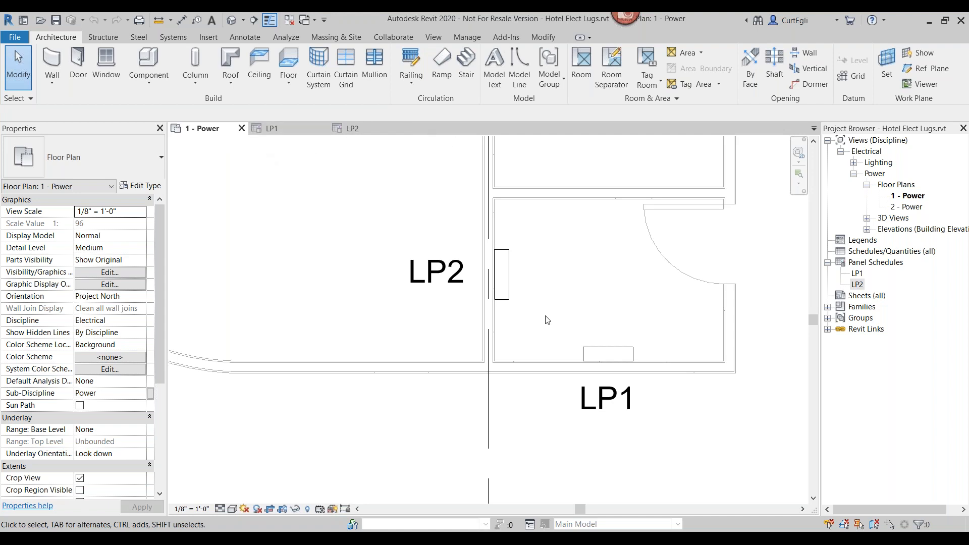
{"action": "left_click", "coordinate": [594, 352]}
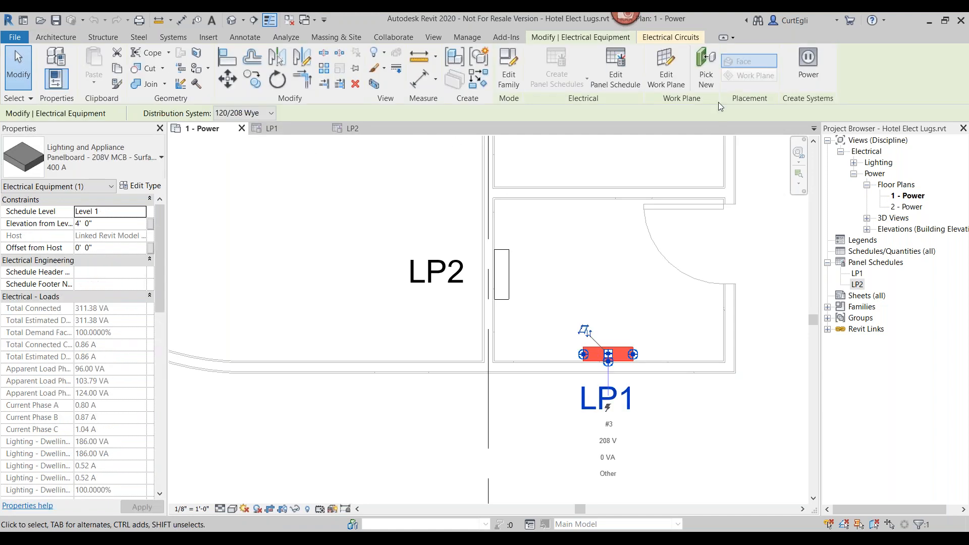
{"action": "left_click", "coordinate": [808, 65]}
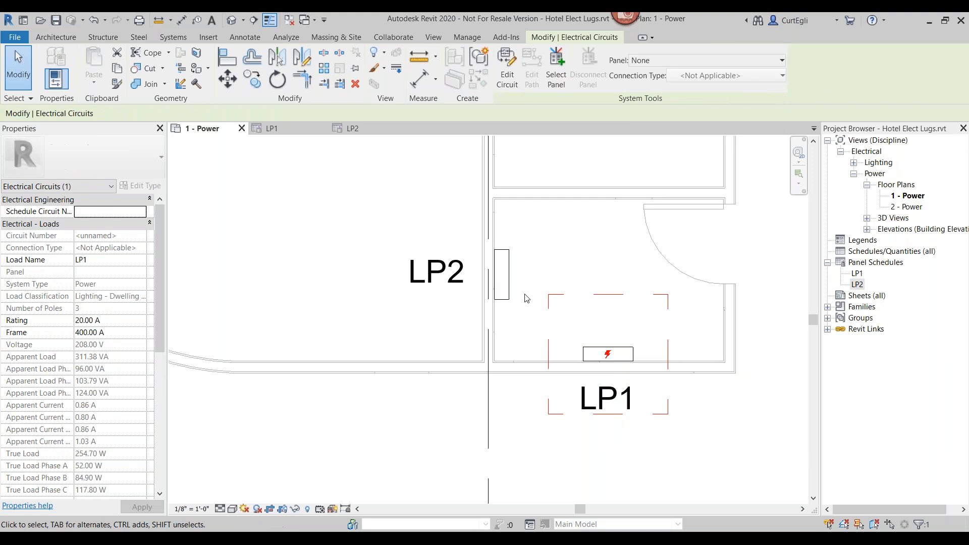
{"action": "left_click", "coordinate": [669, 60]}
{"action": "left_click", "coordinate": [644, 102]}
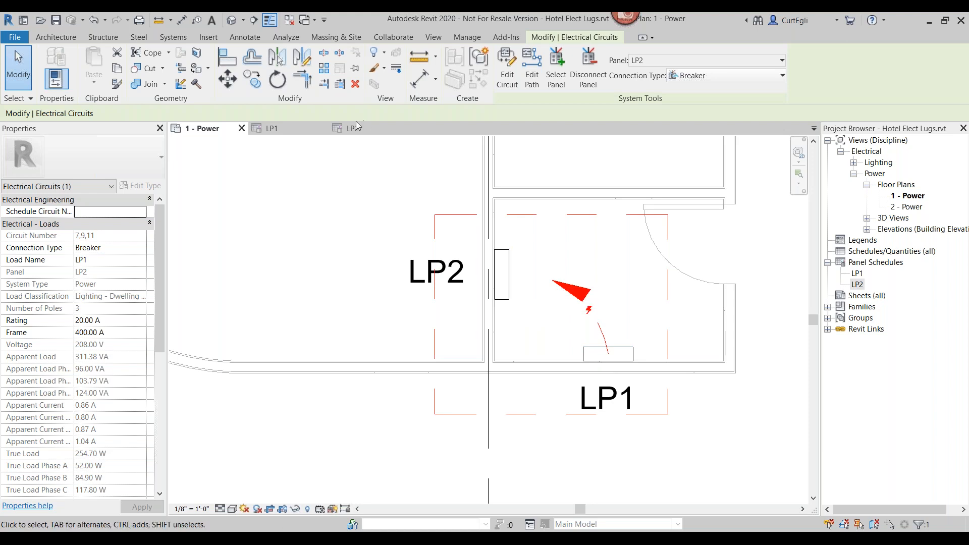
{"action": "left_click", "coordinate": [283, 129]}
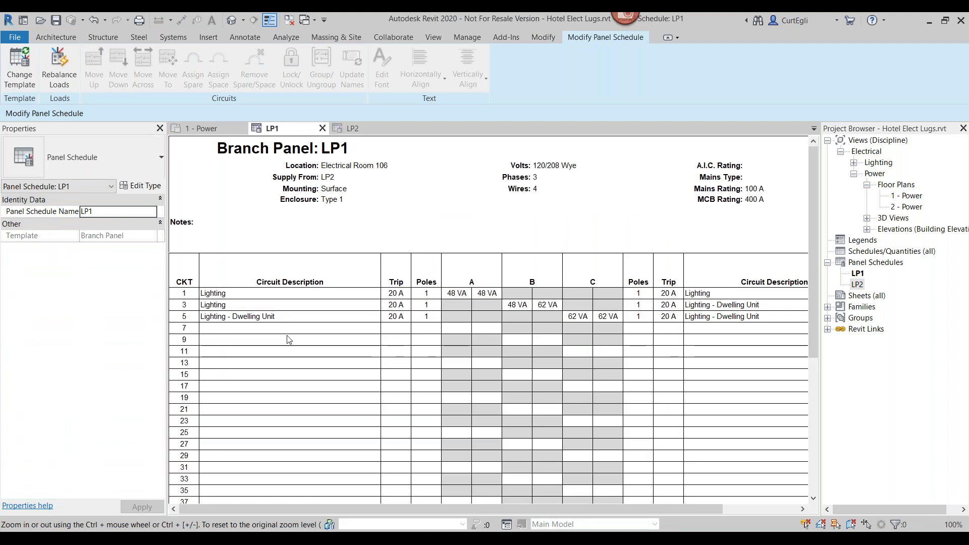
{"action": "left_click", "coordinate": [366, 131]}
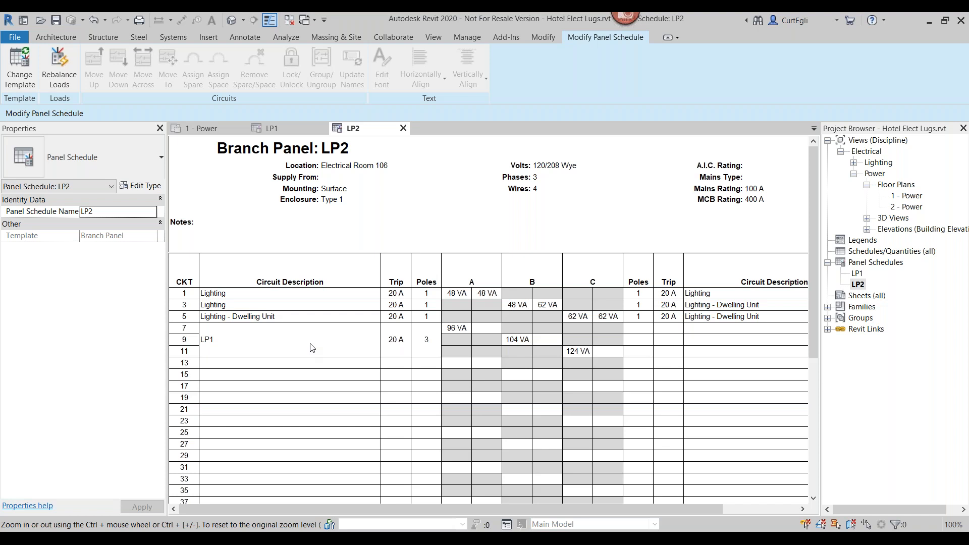
- Enable Feed Through Lugs in the circuiting properties of panelboard LP2 in the 1 - Power plan
{"action": "left_click", "coordinate": [209, 129]}
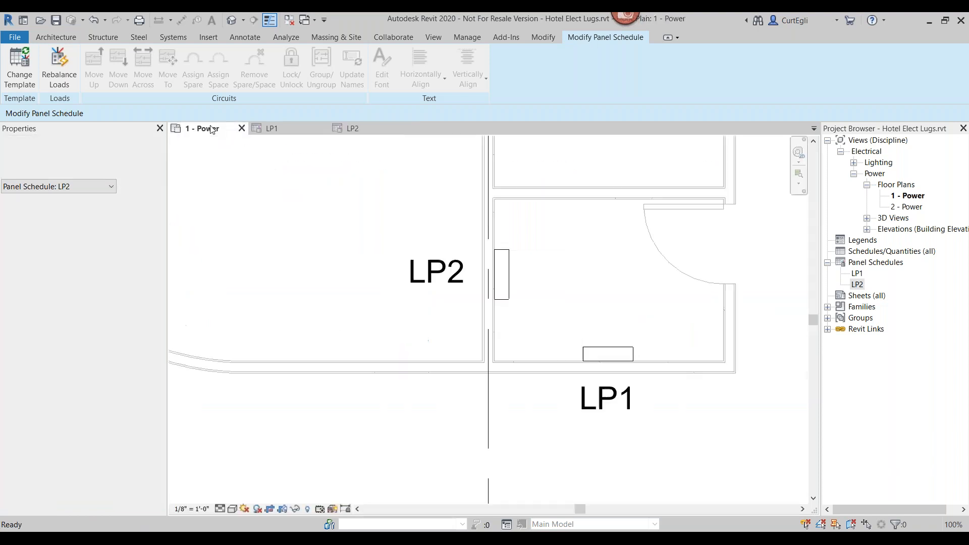
{"action": "left_click", "coordinate": [508, 296]}
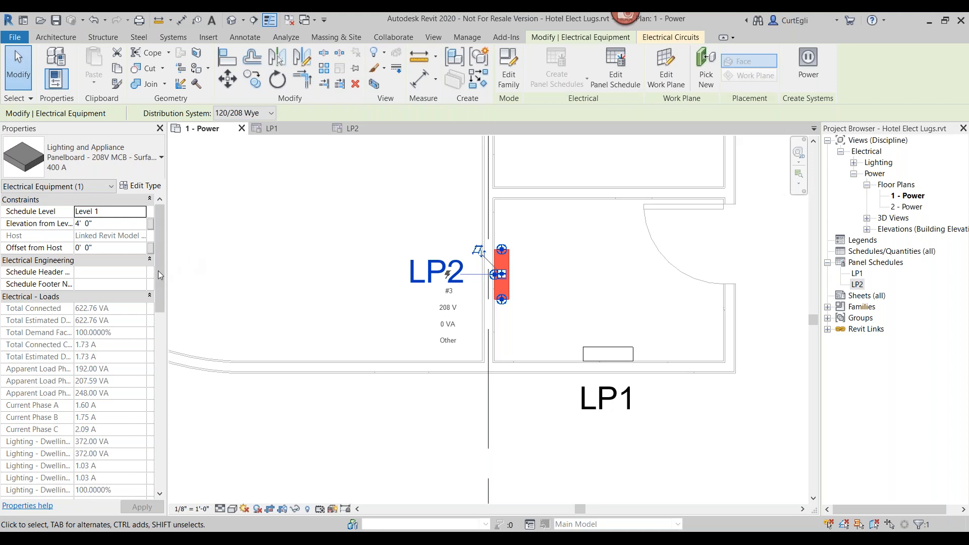
{"action": "left_click_drag", "start_coordinate": [158, 285], "coordinate": [148, 440]}
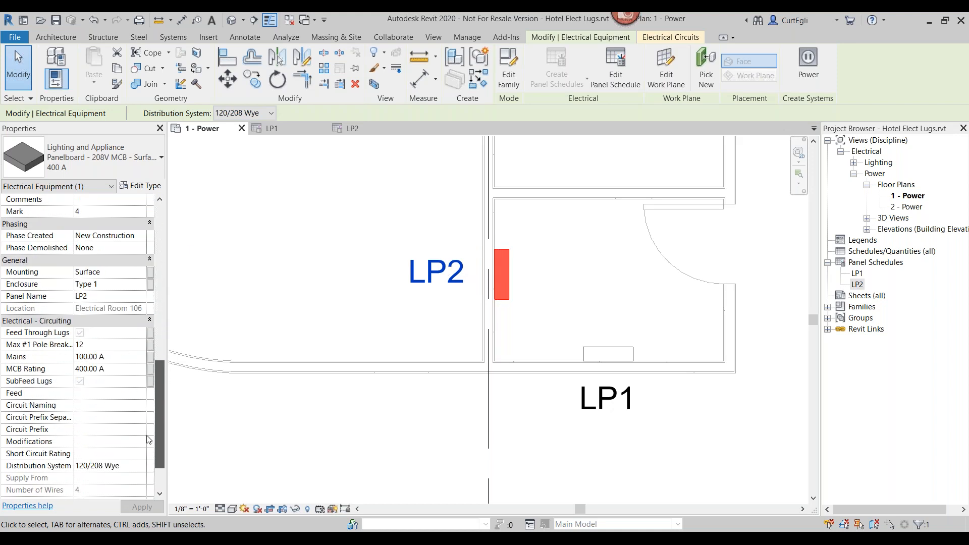
{"action": "left_click", "coordinate": [80, 332]}
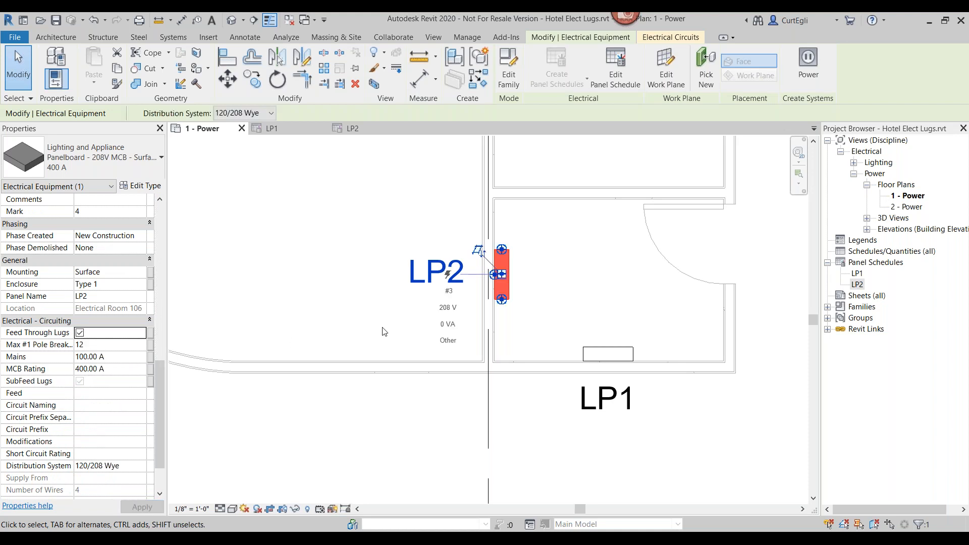
- Set the connection type of LP1's circuit to Feed Through Lugs and review the LP1 and LP2 panel schedules
{"action": "left_click", "coordinate": [590, 355]}
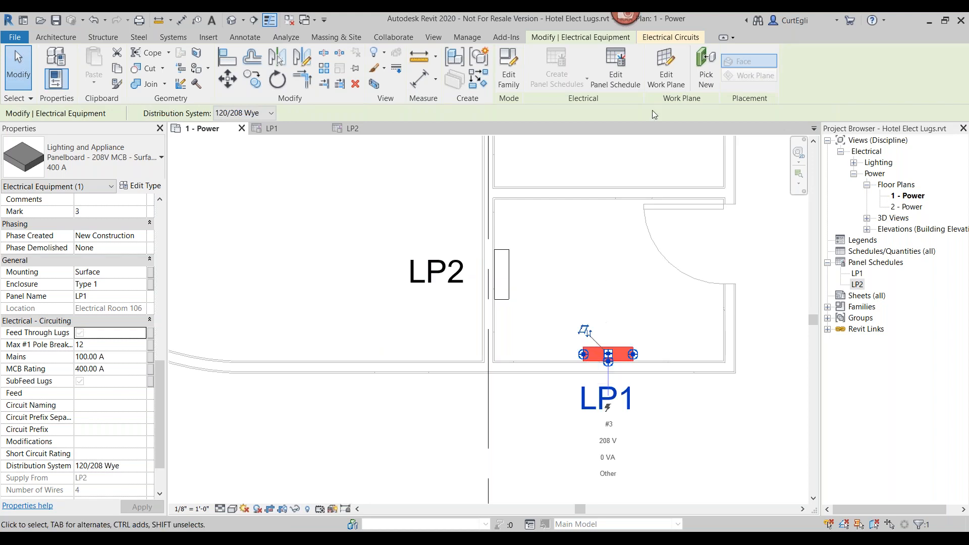
{"action": "left_click", "coordinate": [676, 37]}
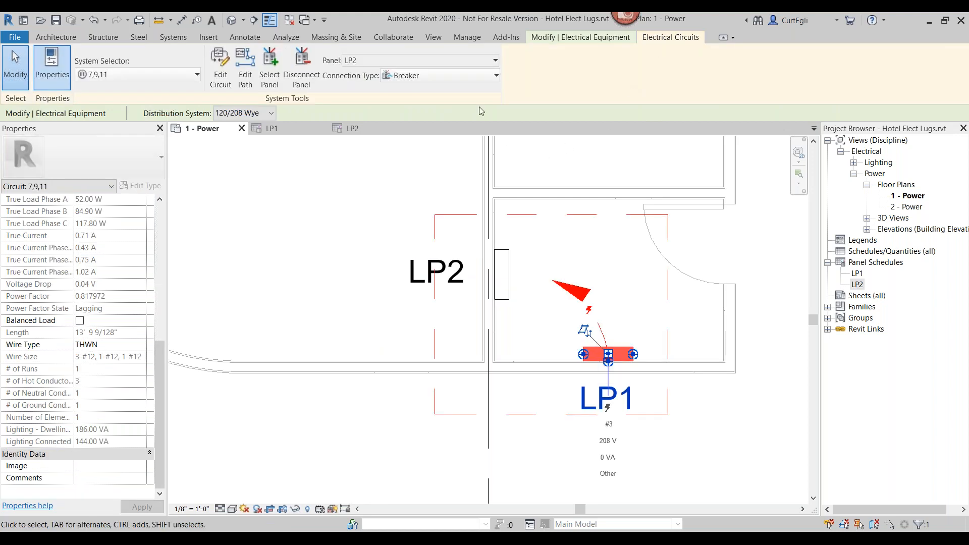
{"action": "left_click", "coordinate": [473, 77]}
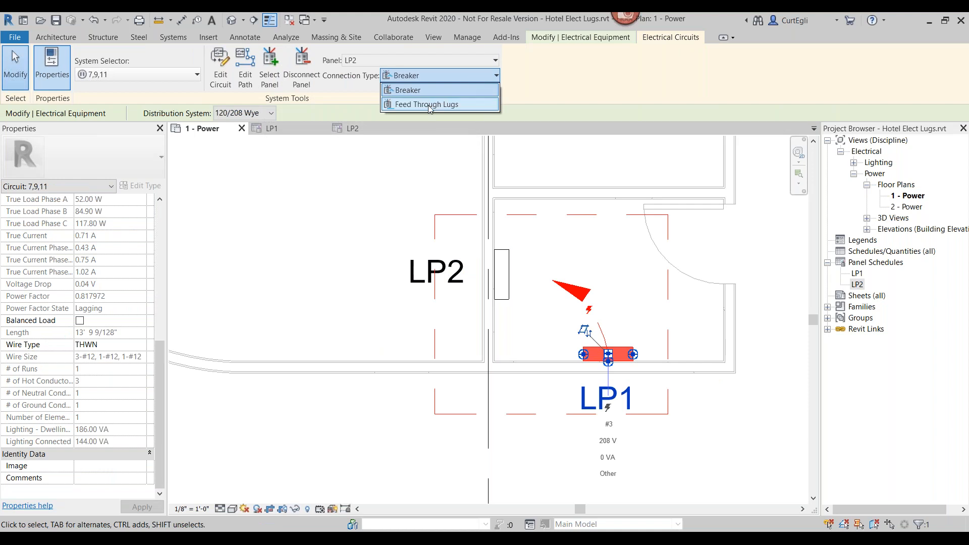
{"action": "left_click", "coordinate": [428, 105]}
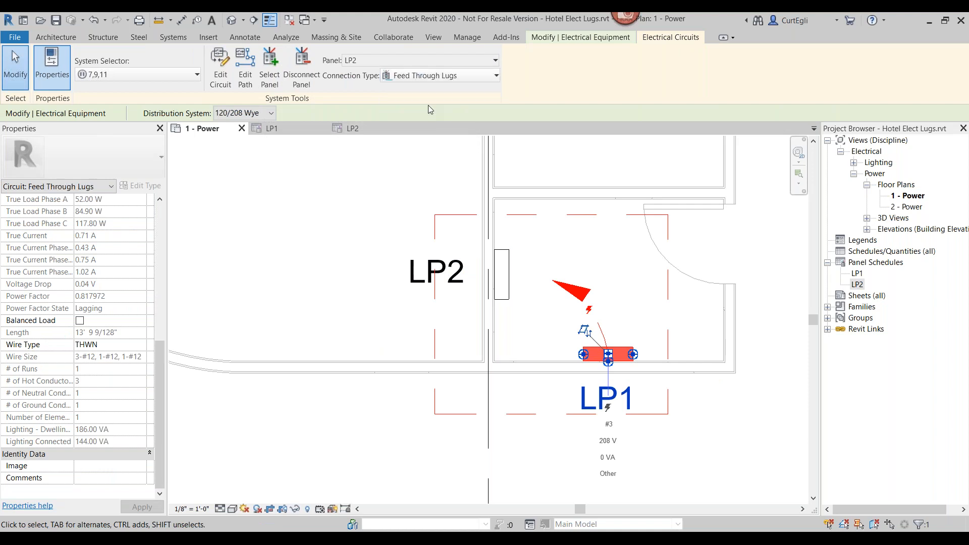
{"action": "left_click", "coordinate": [286, 128]}
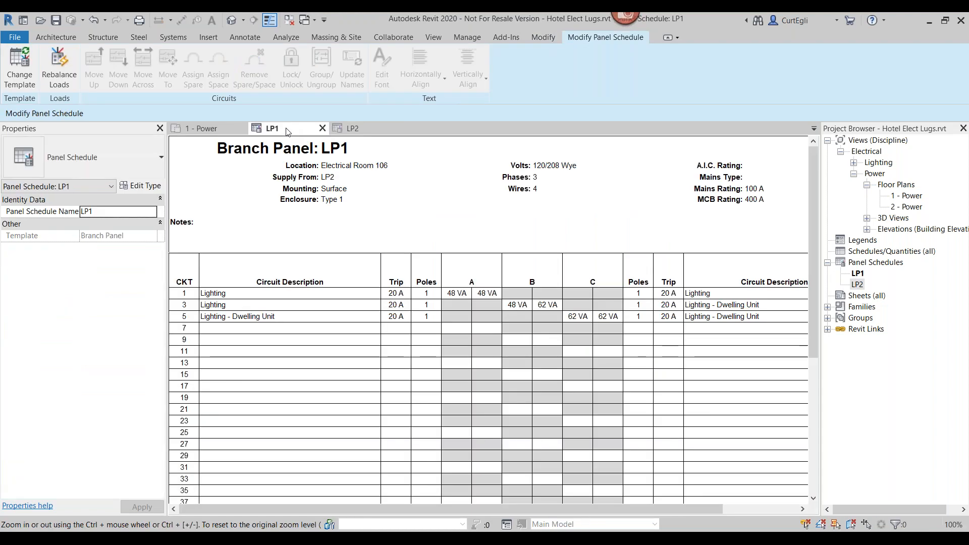
{"action": "left_click", "coordinate": [363, 129]}
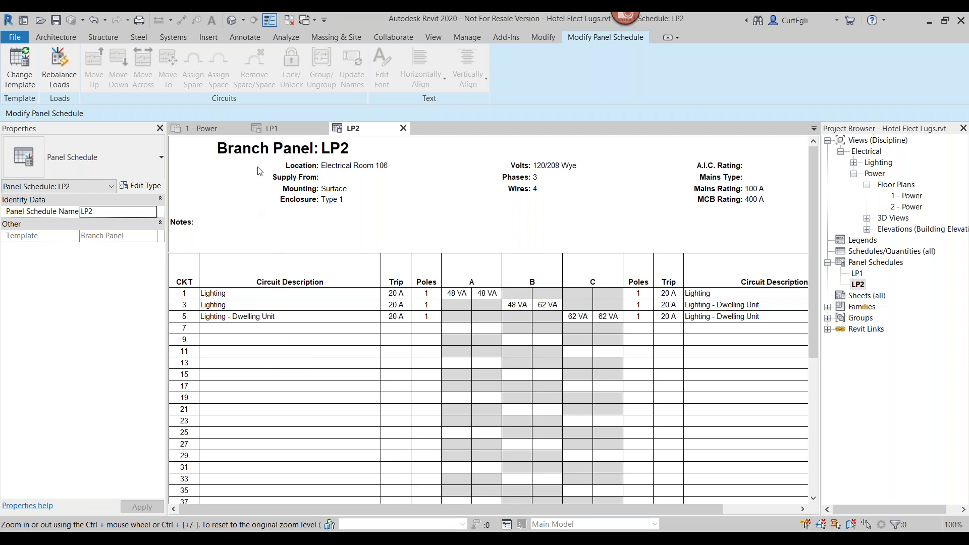
{"action": "left_click", "coordinate": [275, 129]}
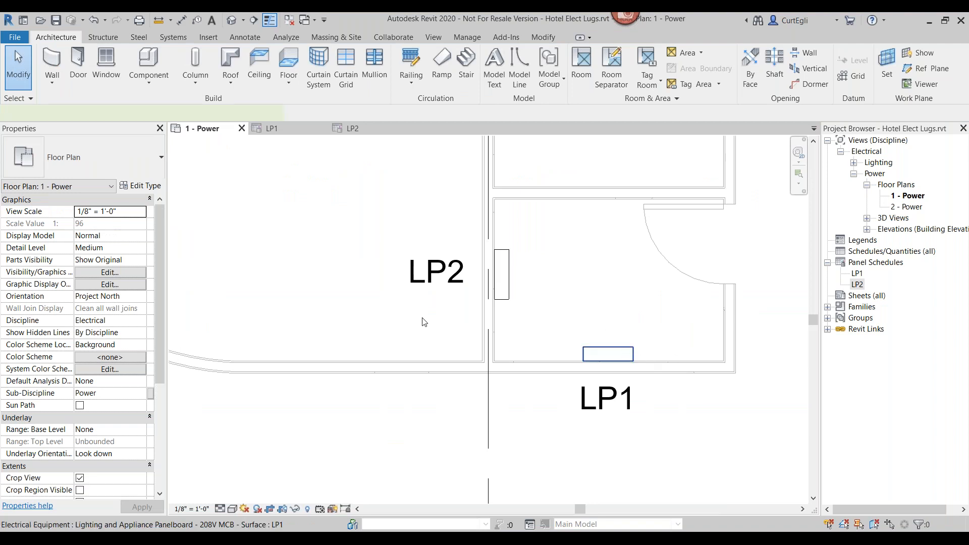
- Set panelboard LP1's Circuit Numbering Option to Continue Numbering and check the circuit numbers in both panel schedules
{"action": "left_click", "coordinate": [627, 355]}
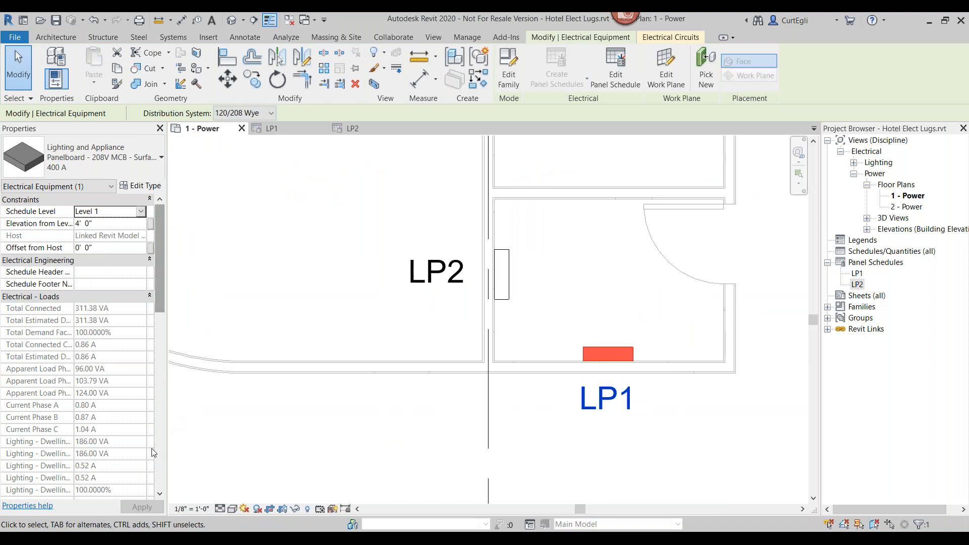
{"action": "scroll", "coordinate": [116, 403], "scroll_direction": "down", "scroll_amount": 3}
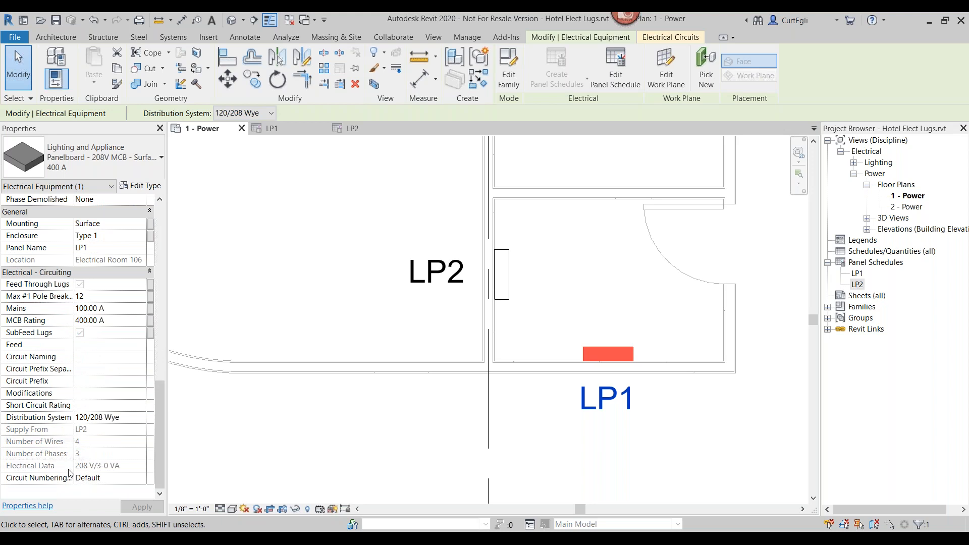
{"action": "left_click_drag", "start_coordinate": [74, 480], "coordinate": [98, 479]}
{"action": "left_click", "coordinate": [126, 477]}
{"action": "left_click", "coordinate": [140, 477]}
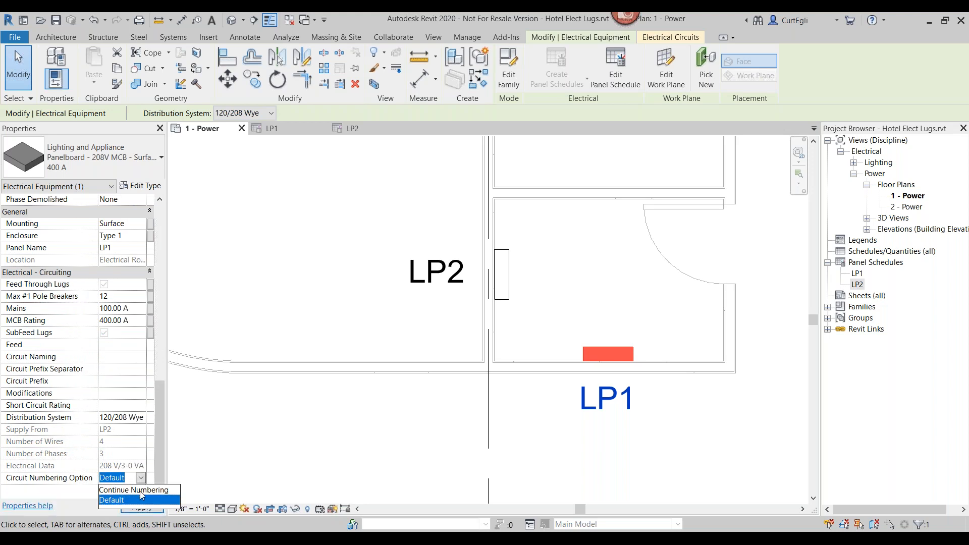
{"action": "left_click", "coordinate": [140, 490]}
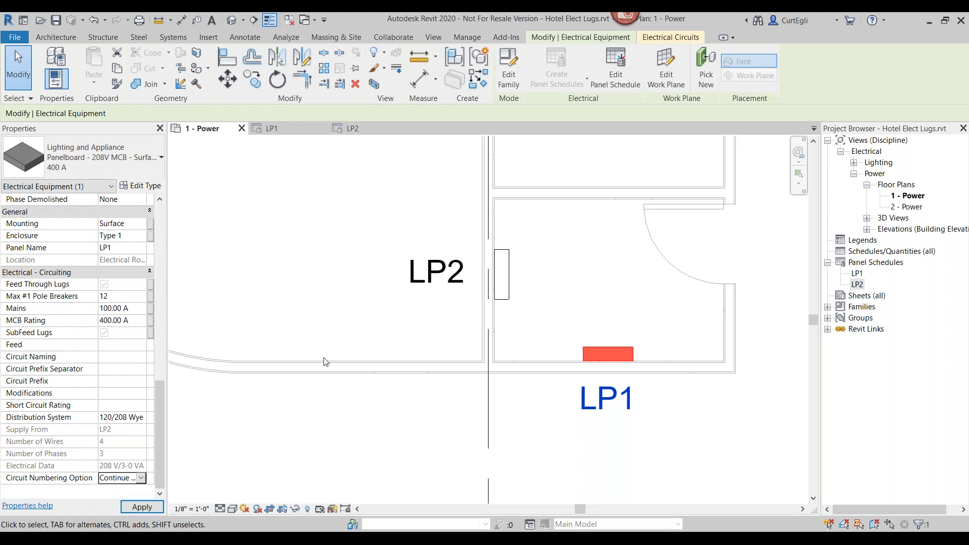
{"action": "left_click", "coordinate": [360, 128]}
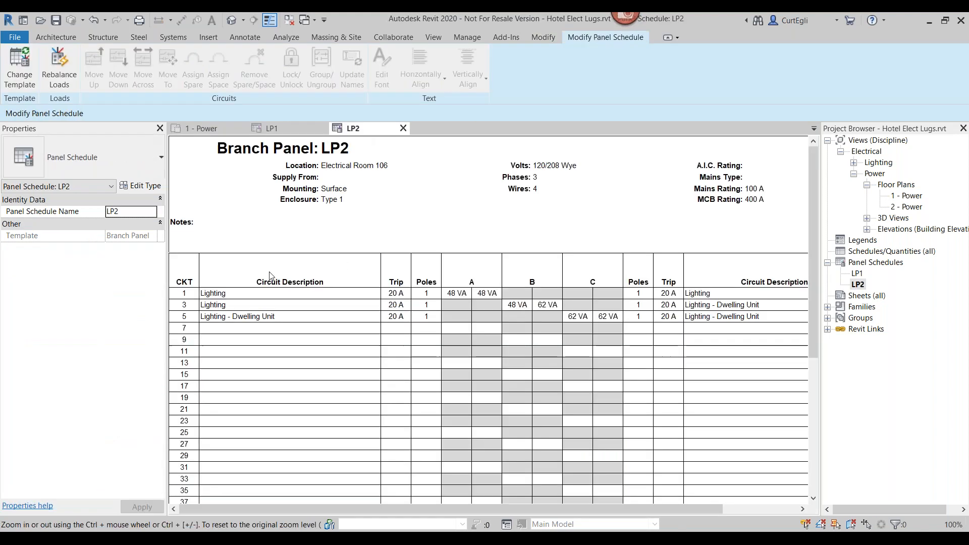
{"action": "left_click", "coordinate": [286, 128]}
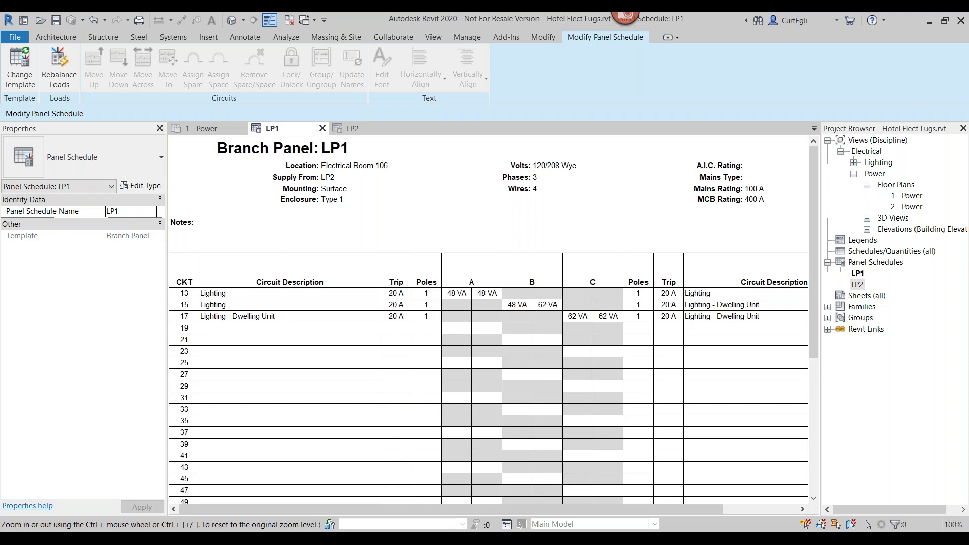
- Switch to the PowerPoint slide show to view the Zoom In Schedules slide, and return to Revit
{"action": "key", "text": "alt+Tab"}
{"action": "left_click", "coordinate": [394, 271]}
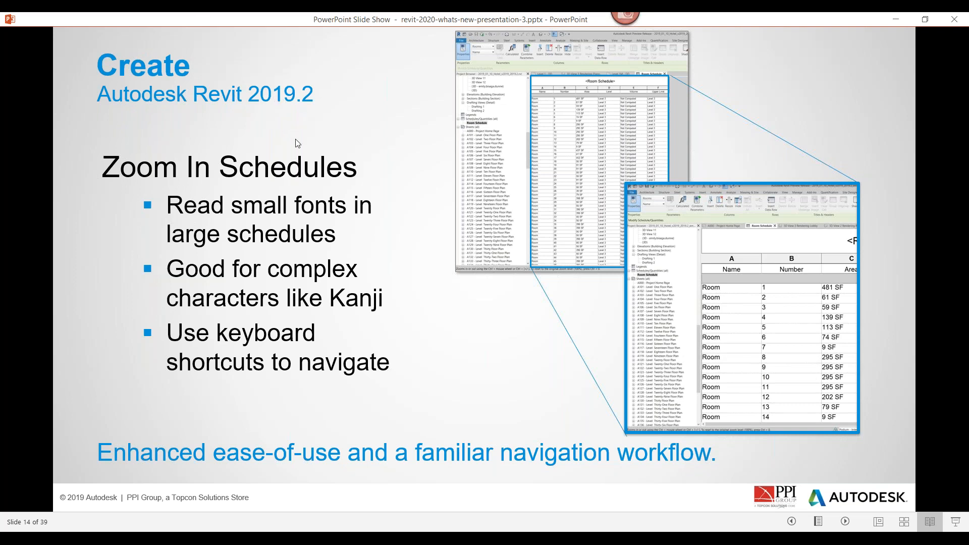
{"action": "key", "text": "alt+Tab"}
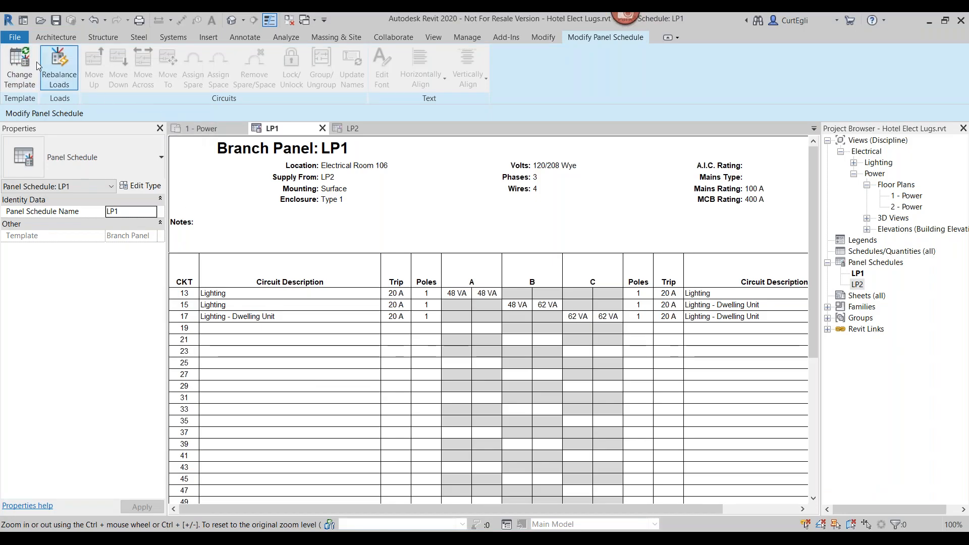
- Close the Hotel Elect Lugs project without saving the changes
{"action": "left_click", "coordinate": [16, 38]}
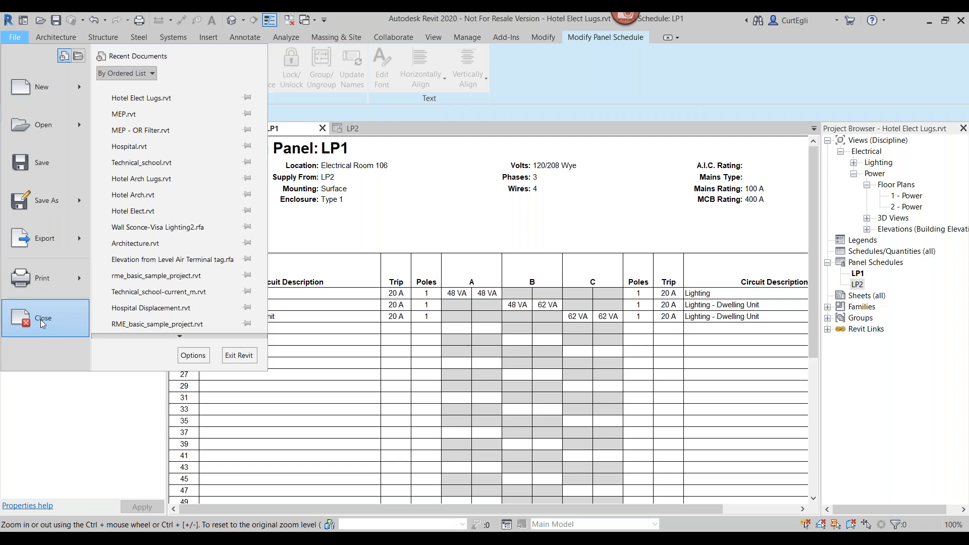
{"action": "left_click", "coordinate": [40, 317]}
{"action": "left_click", "coordinate": [513, 286]}
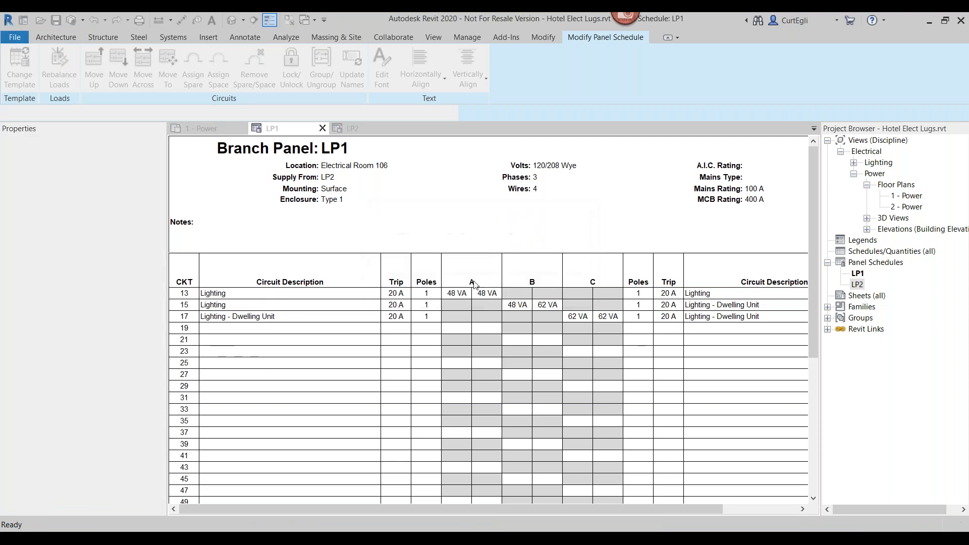
- Open the MEP.rvt model from the Audubon folder in 2020 webcast
{"action": "left_click", "coordinate": [109, 133]}
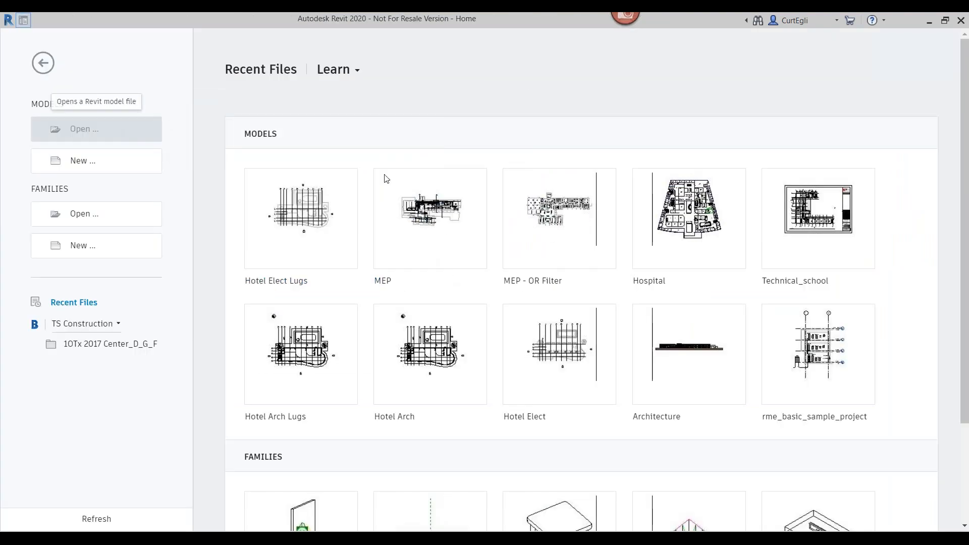
{"action": "left_click", "coordinate": [629, 146]}
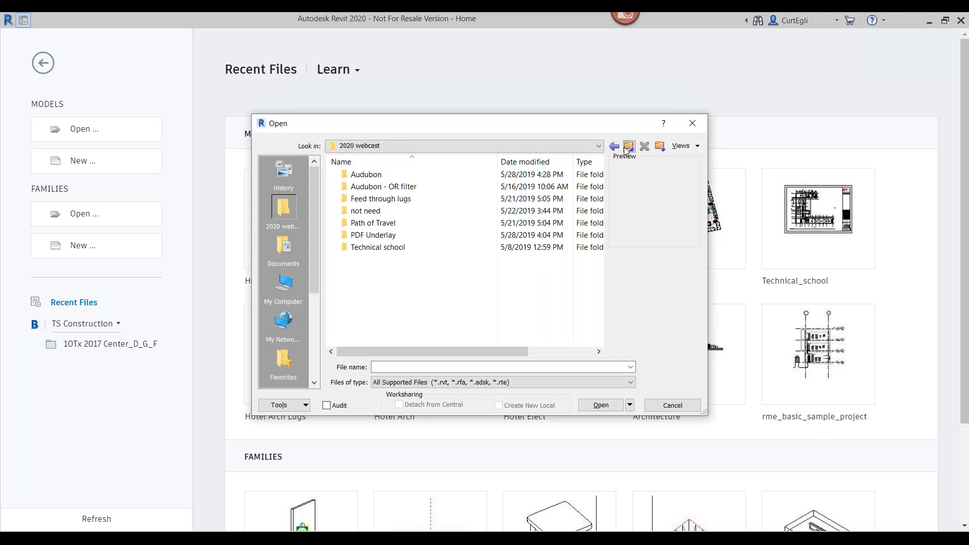
{"action": "double_click", "coordinate": [366, 174]}
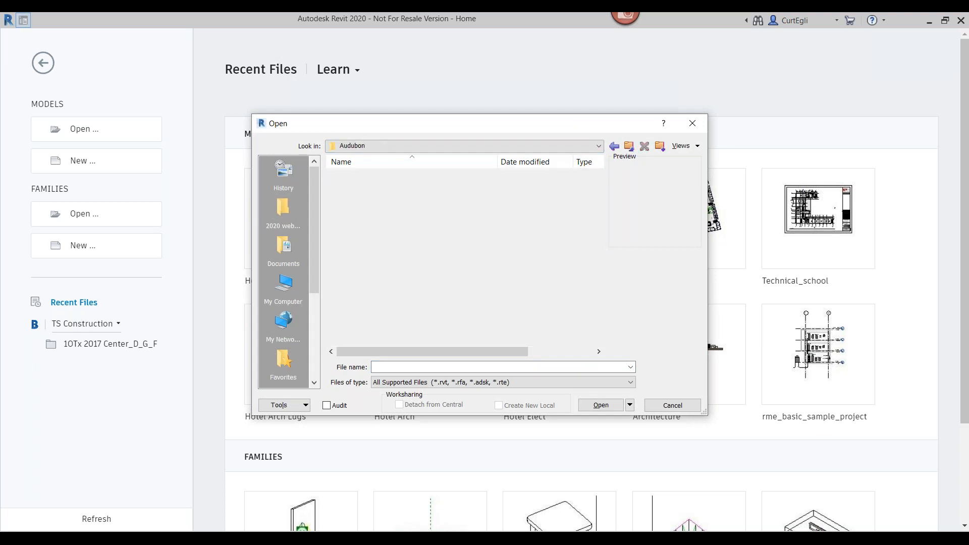
{"action": "left_click", "coordinate": [368, 200]}
{"action": "double_click", "coordinate": [367, 203]}
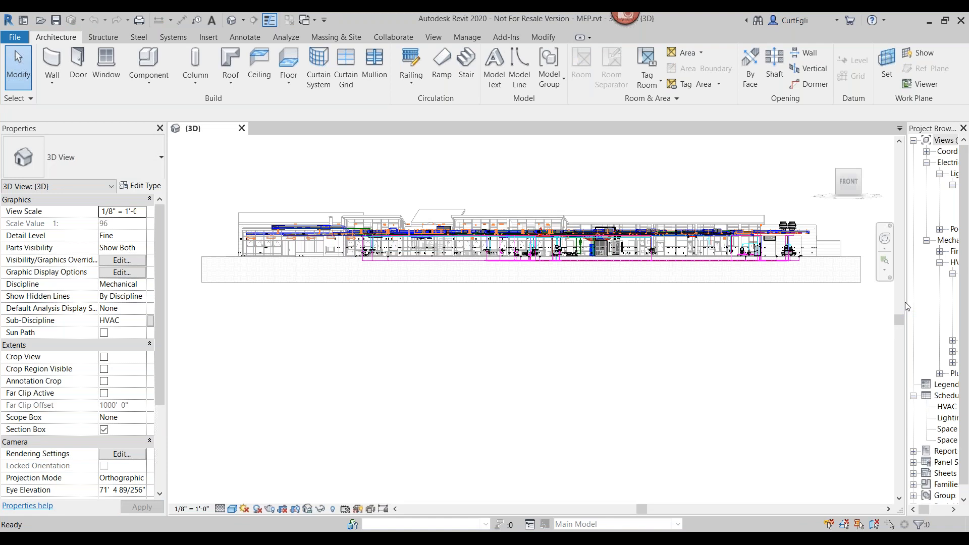
- Widen the Project Browser, open the Space Analysis Schedule, and zoom it in to 140% and back out
{"action": "left_click_drag", "start_coordinate": [905, 306], "coordinate": [834, 313]}
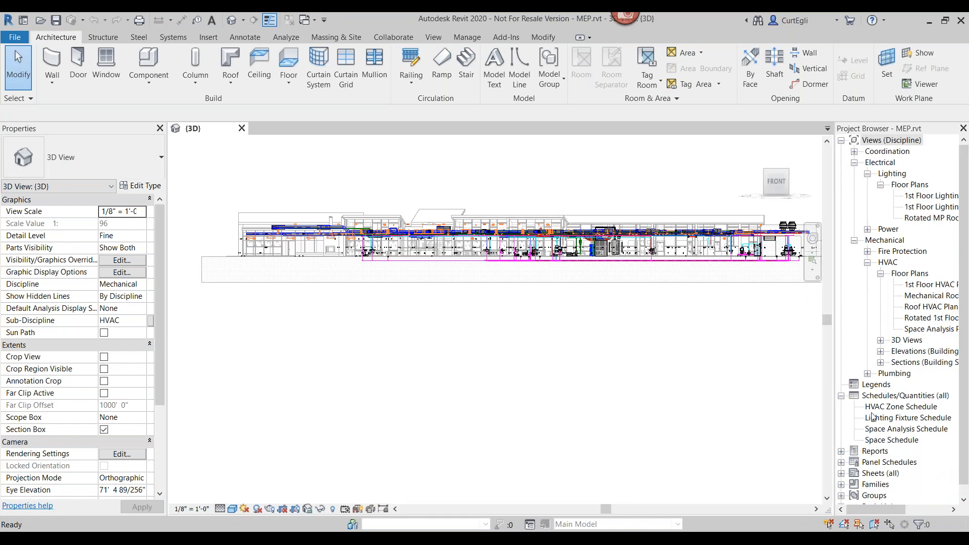
{"action": "left_click", "coordinate": [882, 430]}
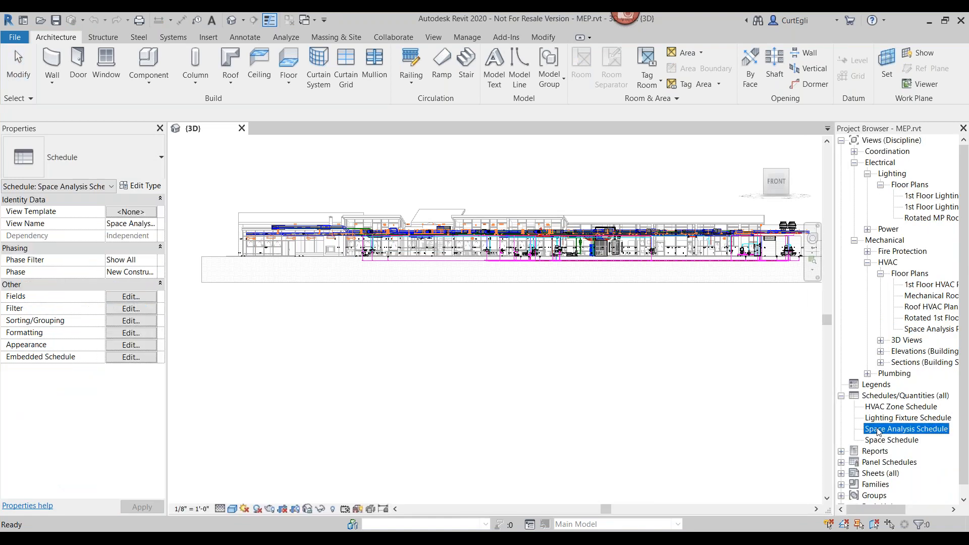
{"action": "double_click", "coordinate": [914, 433]}
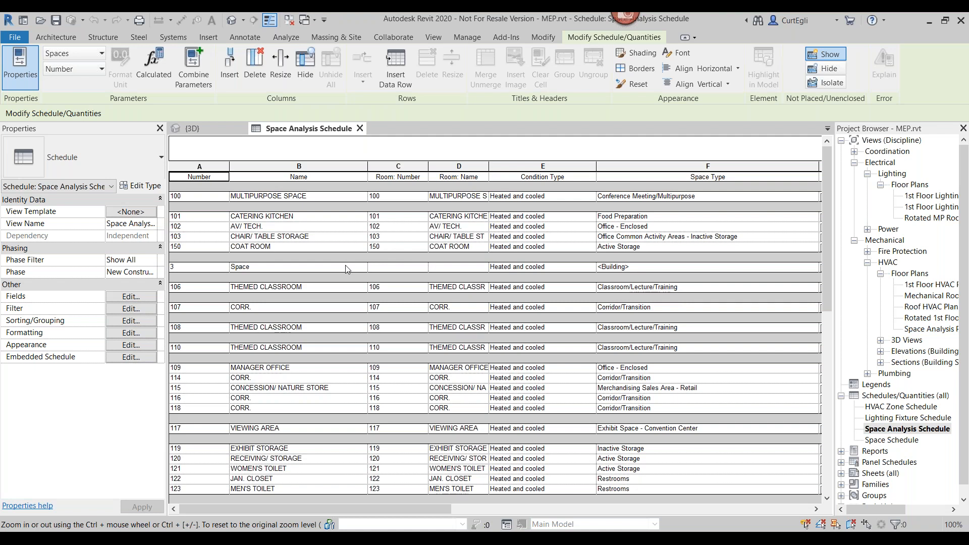
{"action": "scroll", "coordinate": [352, 292], "scroll_direction": "down", "scroll_amount": 1}
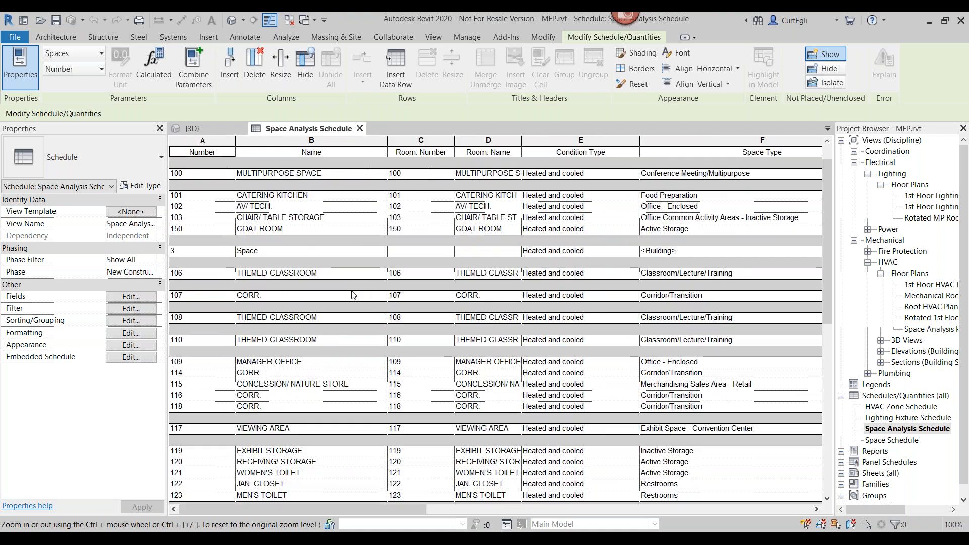
{"action": "scroll", "coordinate": [352, 295], "scroll_direction": "up", "scroll_amount": 4, "text": "ctrl"}
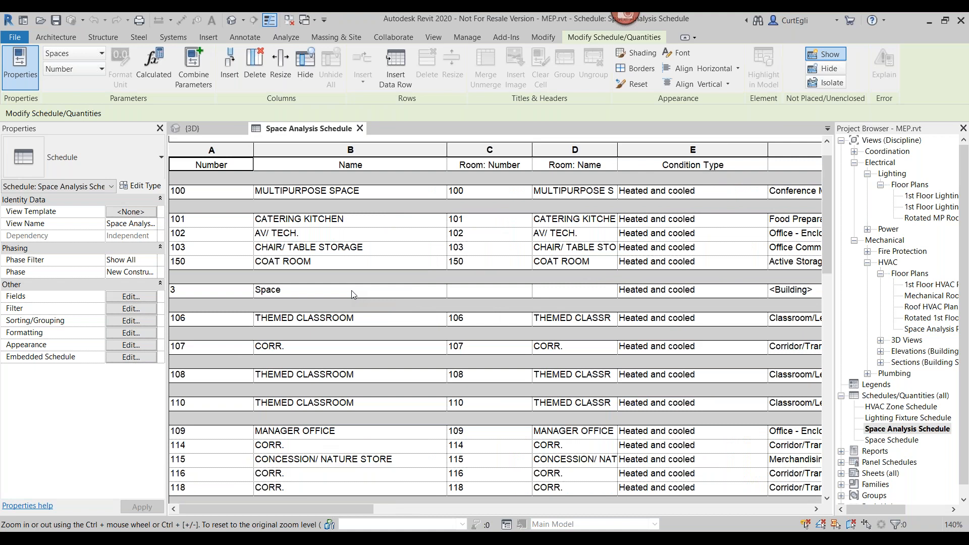
{"action": "scroll", "coordinate": [353, 295], "scroll_direction": "down", "scroll_amount": 4, "text": "ctrl"}
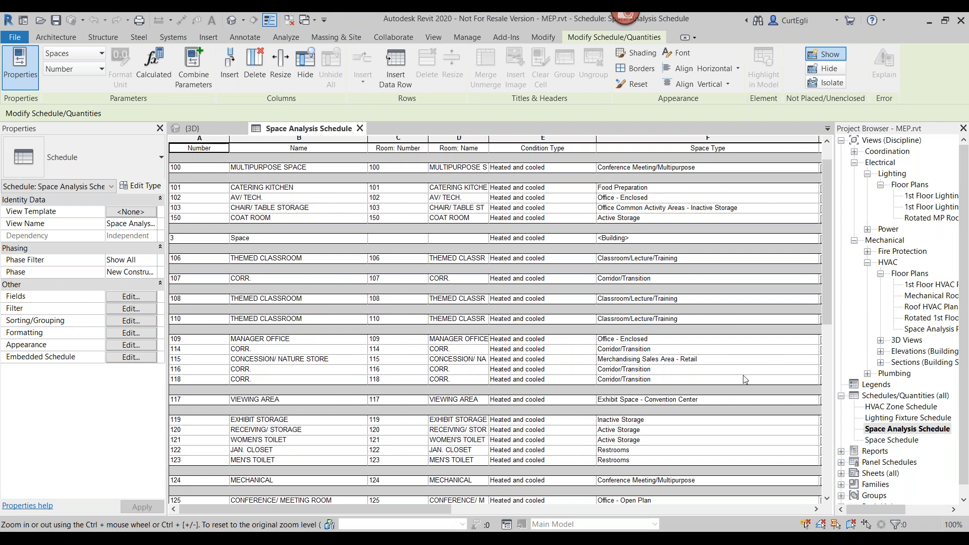
- Open the Lighting Fixture Schedule for comparison, and zoom the Space Analysis Schedule in to 140%
{"action": "double_click", "coordinate": [888, 419]}
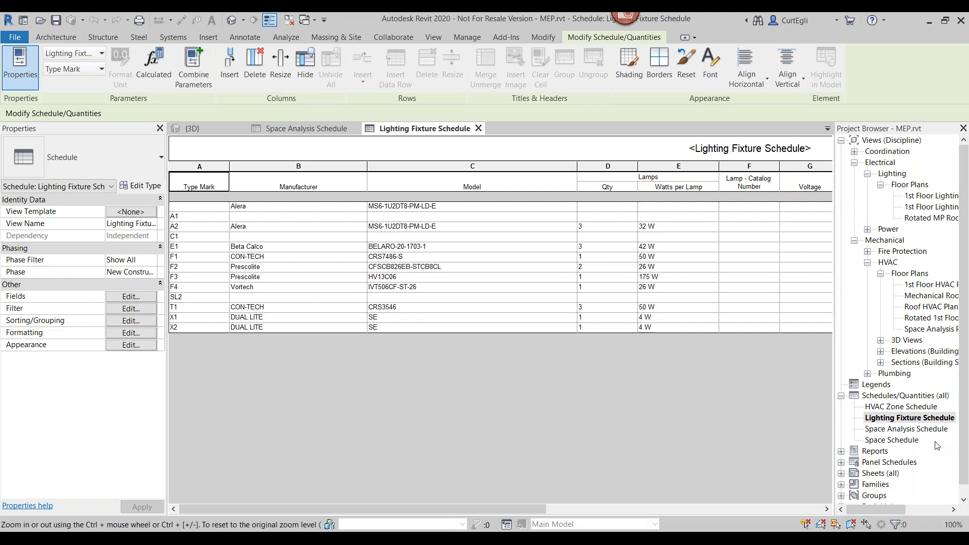
{"action": "left_click", "coordinate": [312, 130]}
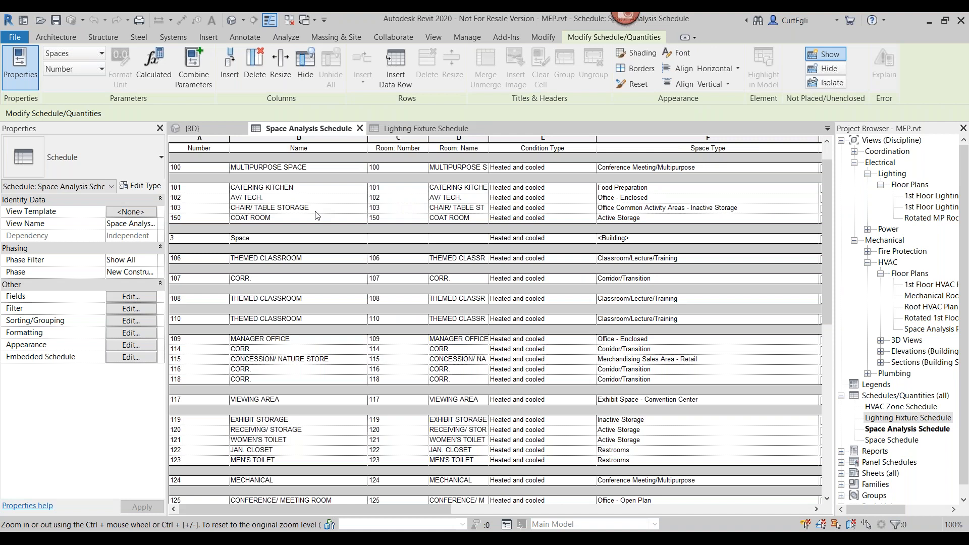
{"action": "scroll", "coordinate": [317, 216], "scroll_direction": "up", "scroll_amount": 4, "text": "ctrl"}
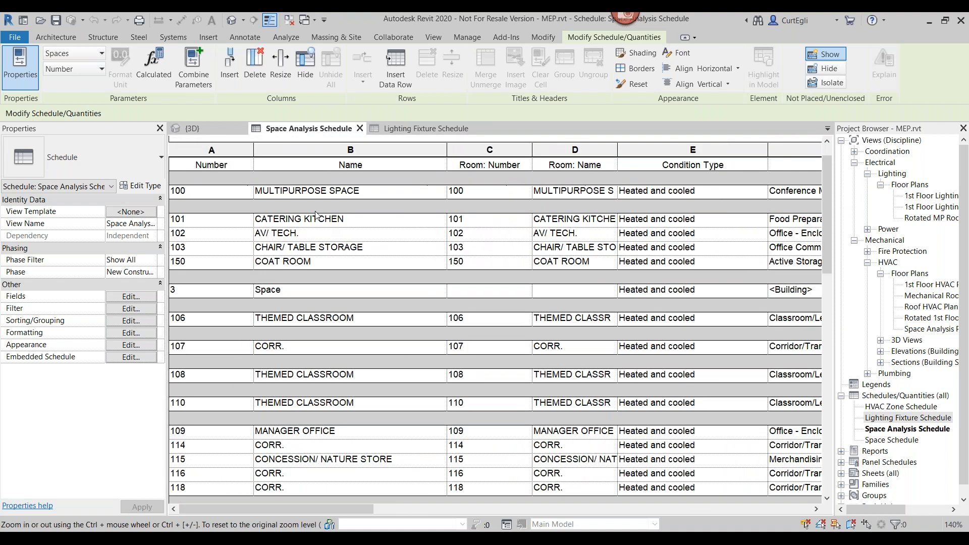
{"action": "left_click", "coordinate": [406, 127]}
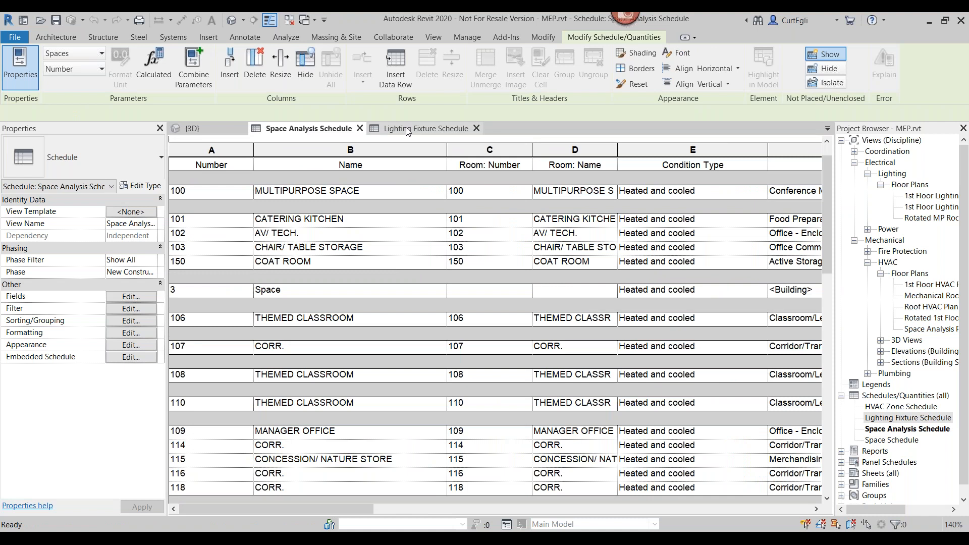
{"action": "left_click", "coordinate": [315, 130]}
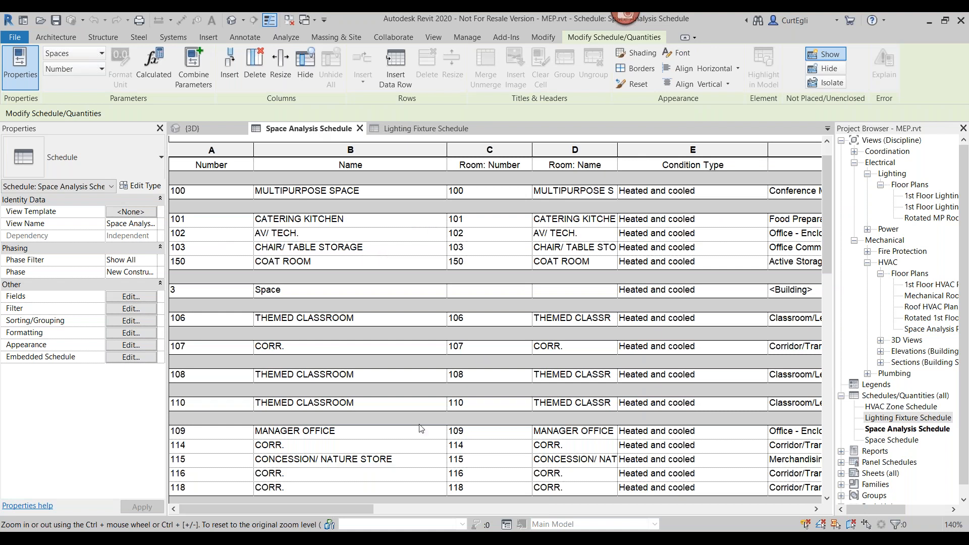
- Switch to the PowerPoint slide show, advance to the Modify Top/Bottom Elevation slide, and return to Revit
{"action": "key", "text": "alt+Tab"}
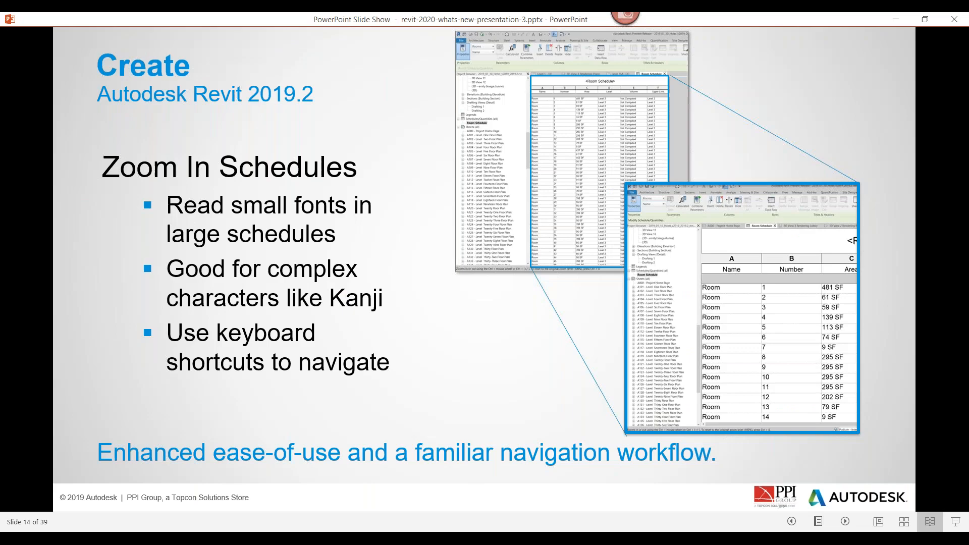
{"action": "left_click", "coordinate": [407, 300]}
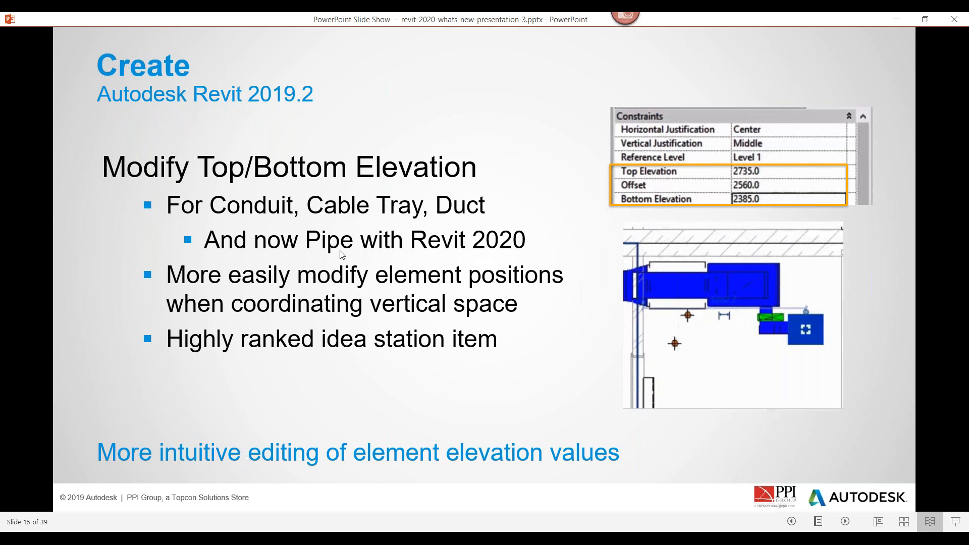
{"action": "left_click", "coordinate": [387, 539]}
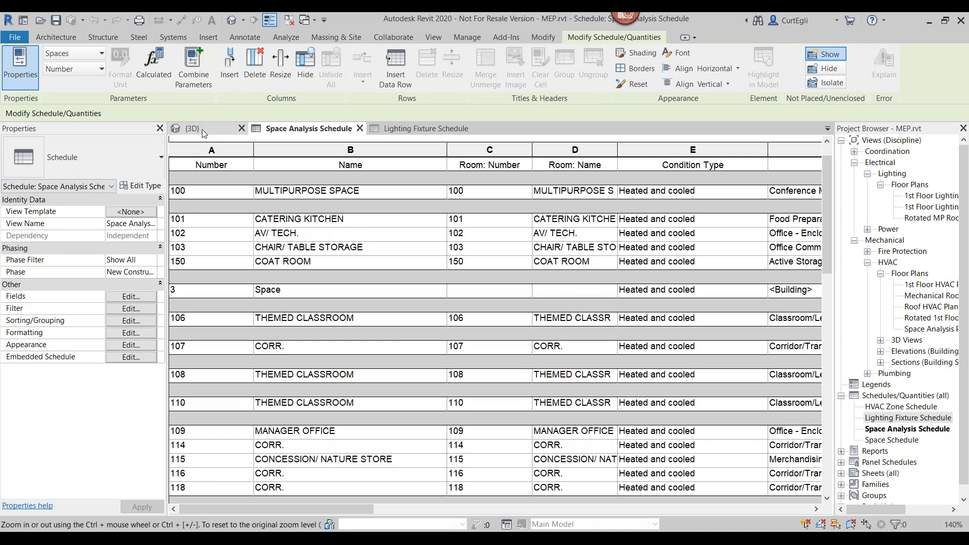
- In the 3D view, set the Top Elevation of the 16" round supply duct above the equipment to 11' 10"
{"action": "left_click", "coordinate": [202, 129]}
{"action": "middle_click_drag", "start_coordinate": [495, 404], "coordinate": [469, 444], "text": "shift"}
{"action": "scroll", "coordinate": [415, 308], "scroll_direction": "up", "scroll_amount": 6}
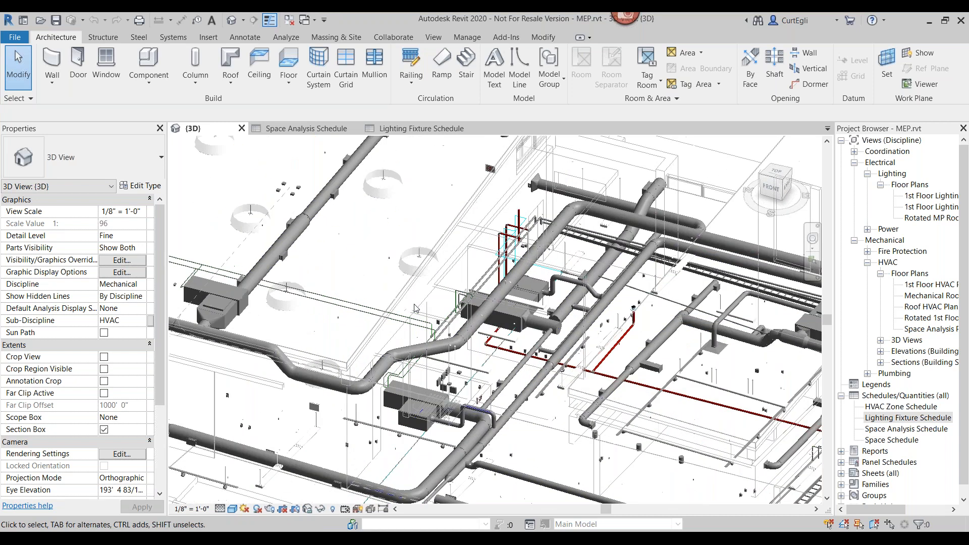
{"action": "left_click", "coordinate": [527, 270]}
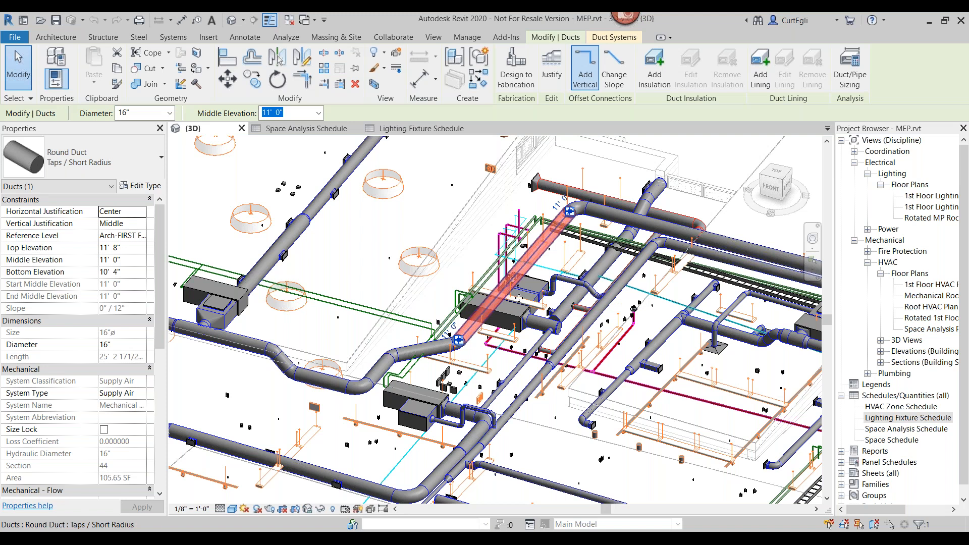
{"action": "double_click", "coordinate": [115, 247]}
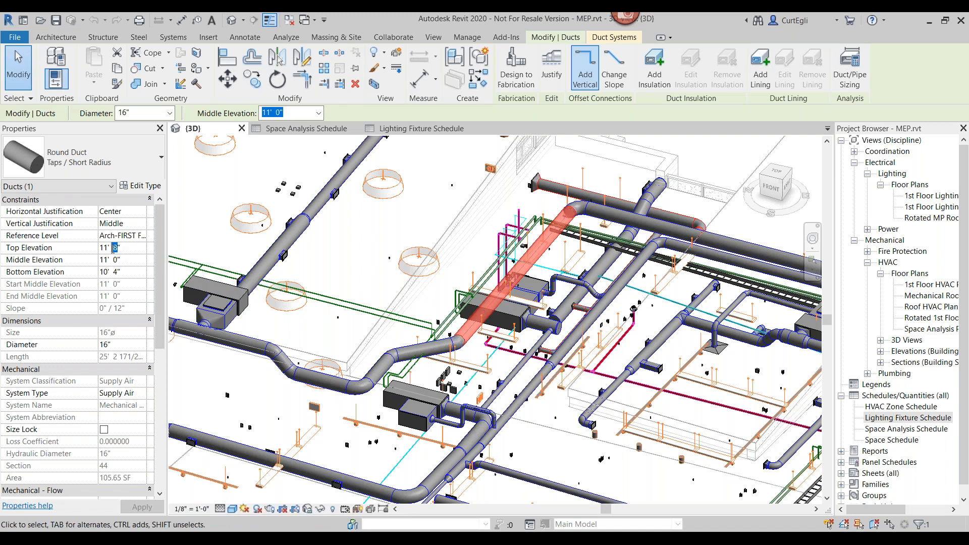
{"action": "type", "text": "10"}
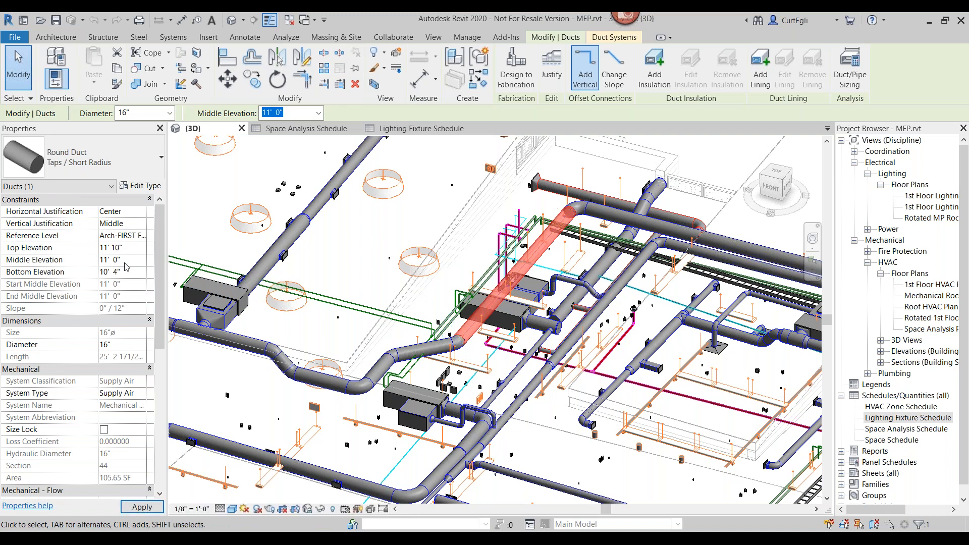
{"action": "key", "text": "Return"}
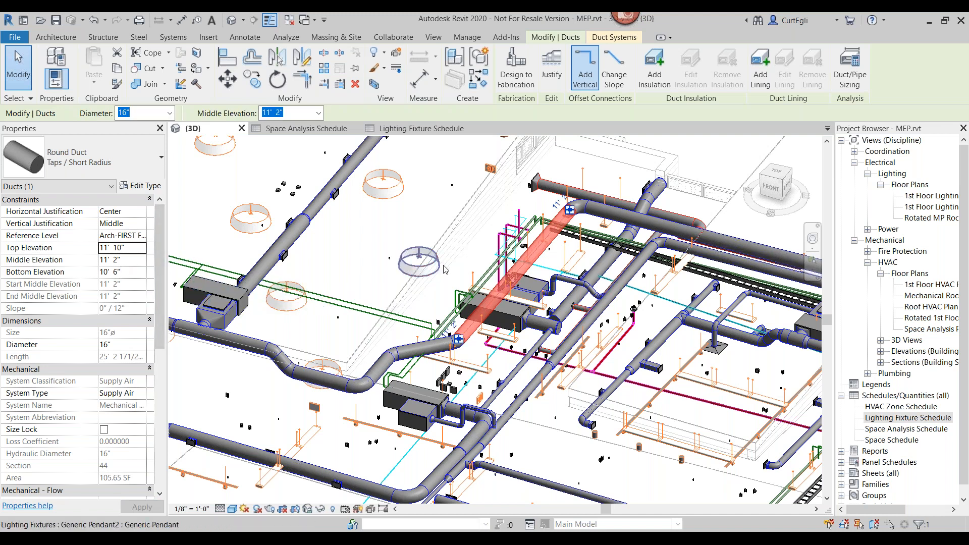
- Set the Top Elevation of the 2" hydronic pipe beside the duct to 11' 3"
{"action": "scroll", "coordinate": [525, 295], "scroll_direction": "up", "scroll_amount": 4}
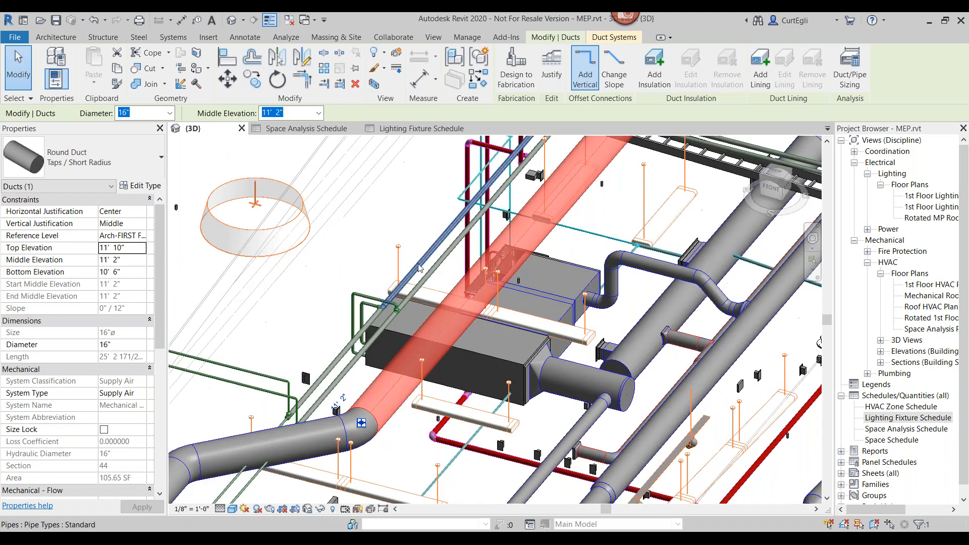
{"action": "left_click", "coordinate": [418, 268]}
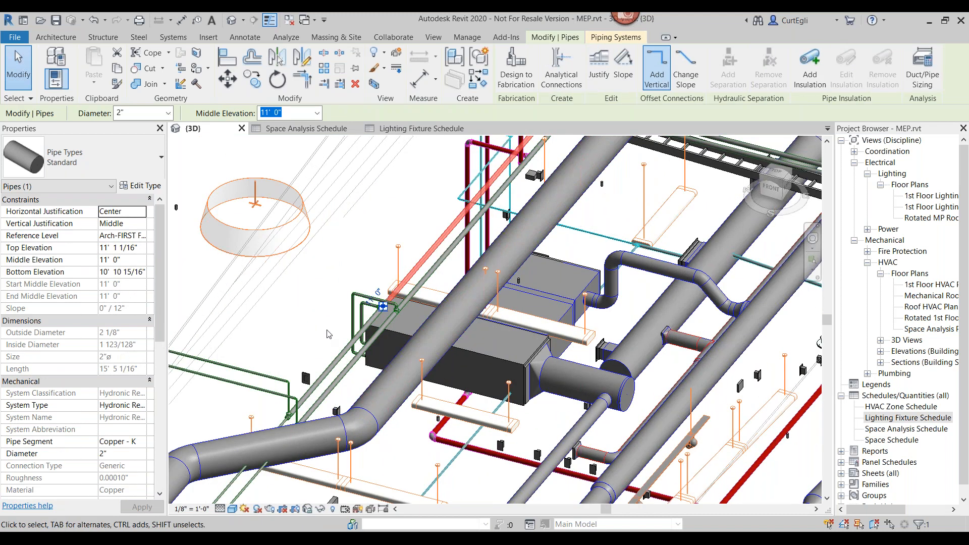
{"action": "left_click", "coordinate": [131, 247]}
{"action": "left_click_drag", "start_coordinate": [135, 248], "coordinate": [113, 247]}
{"action": "type", "text": "3"}
{"action": "key", "text": "Return"}
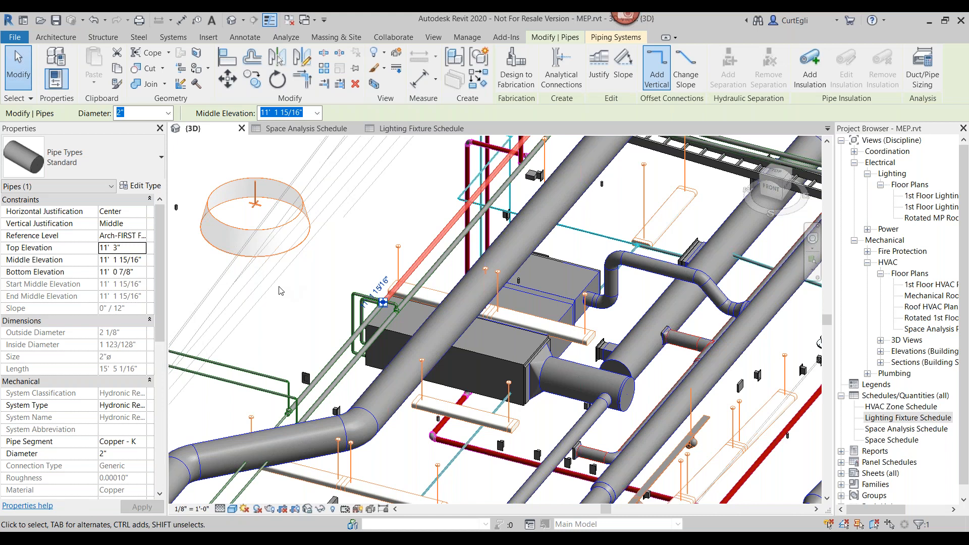
- Switch to the PowerPoint slide show and advance to the Improved Rebar Copy & Move Logic slide
{"action": "key", "text": "alt+Tab"}
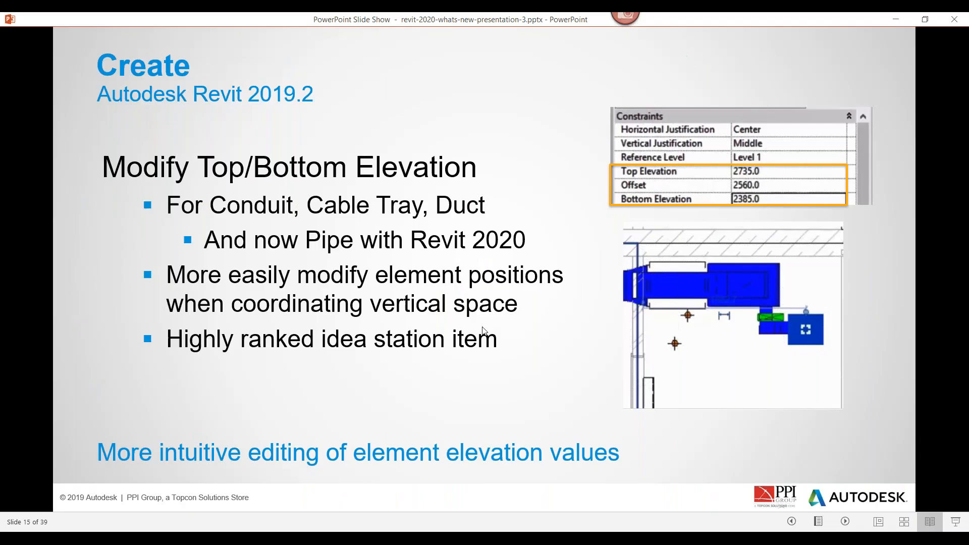
{"action": "key", "text": "Right"}
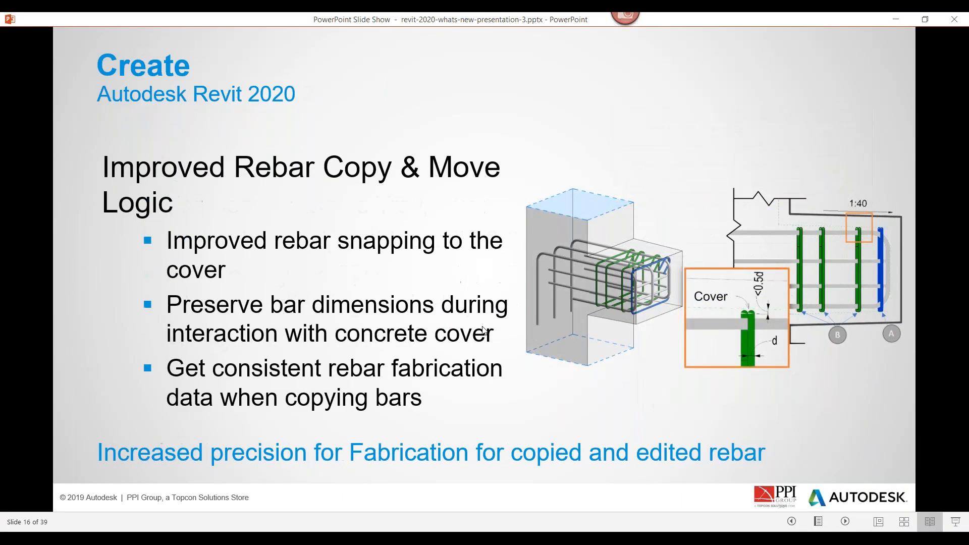
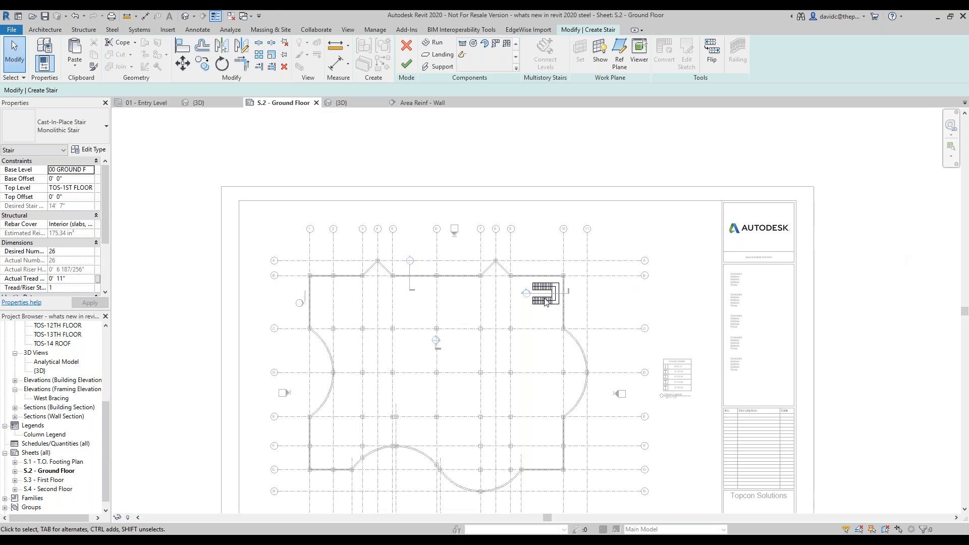
- Cancel the stair edit on the S.2 - Ground Floor sheet and open the section view through the stair
{"action": "scroll", "coordinate": [528, 295], "scroll_direction": "up", "scroll_amount": 3}
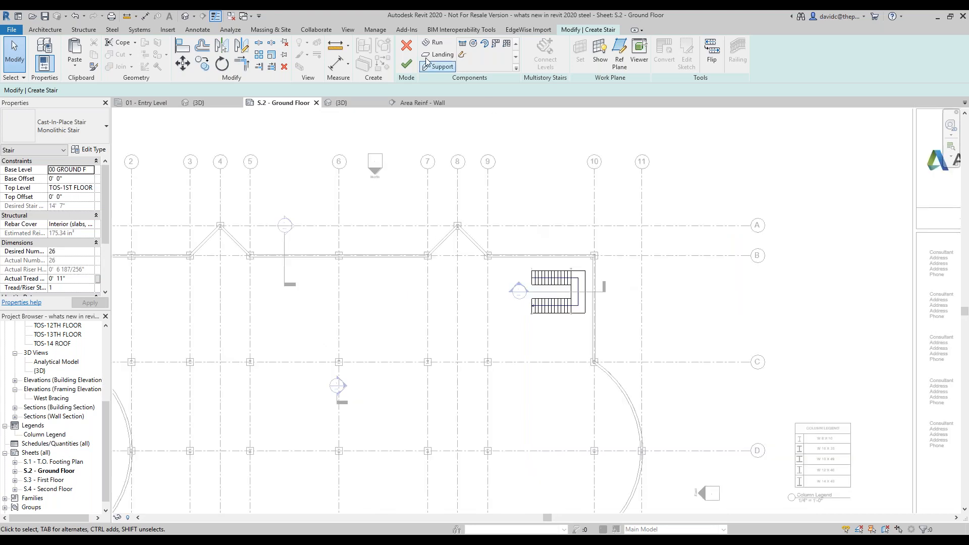
{"action": "left_click", "coordinate": [407, 47]}
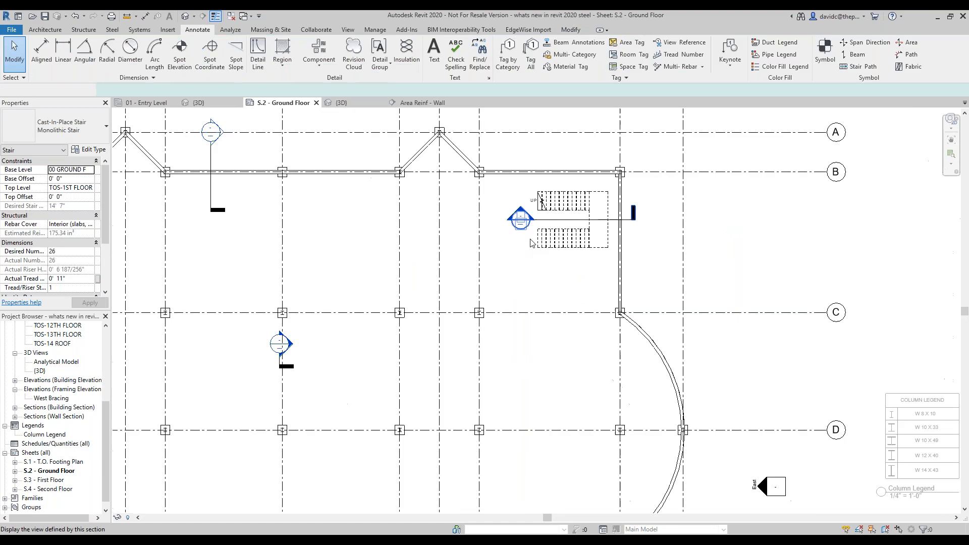
{"action": "double_click", "coordinate": [527, 207]}
- Delete the rebar in the stair's uppermost step, just below the landing
{"action": "scroll", "coordinate": [563, 291], "scroll_direction": "up", "scroll_amount": 6}
{"action": "left_click", "coordinate": [629, 183]}
{"action": "key", "text": "Delete"}
- Place #4 Rebar Shape 00 bars in the stair's uppermost step, perpendicular to cover, using a Maximum Spacing layout at 0' 4"
{"action": "left_click", "coordinate": [631, 178]}
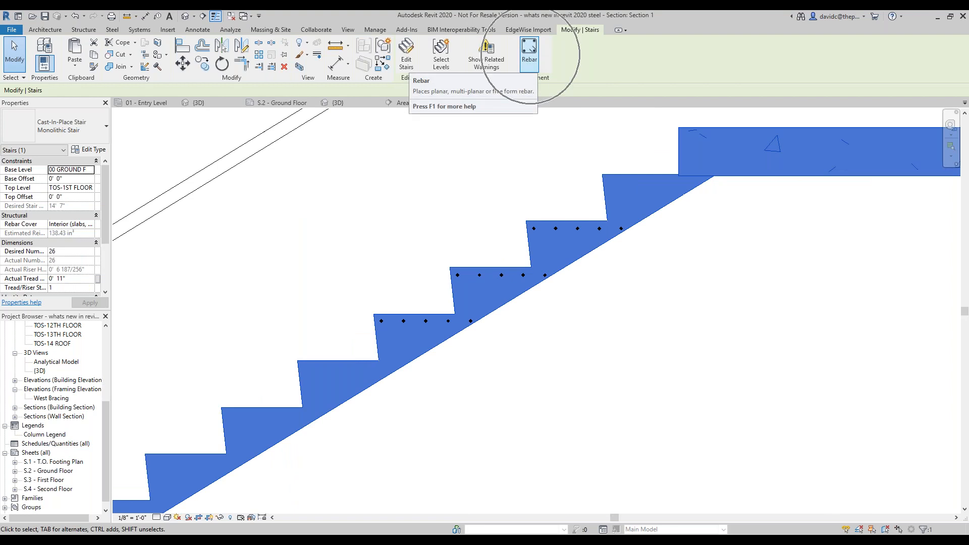
{"action": "left_click", "coordinate": [530, 50]}
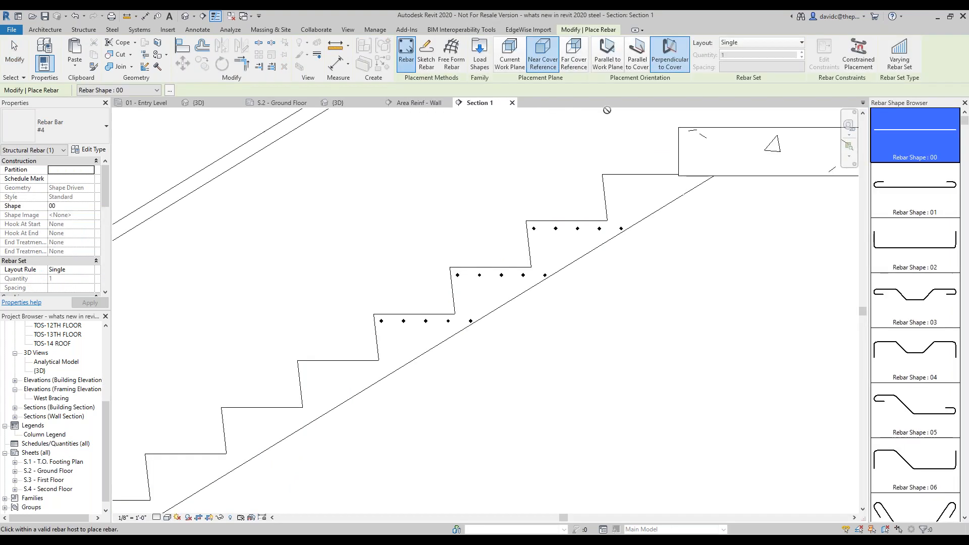
{"action": "left_click", "coordinate": [772, 43]}
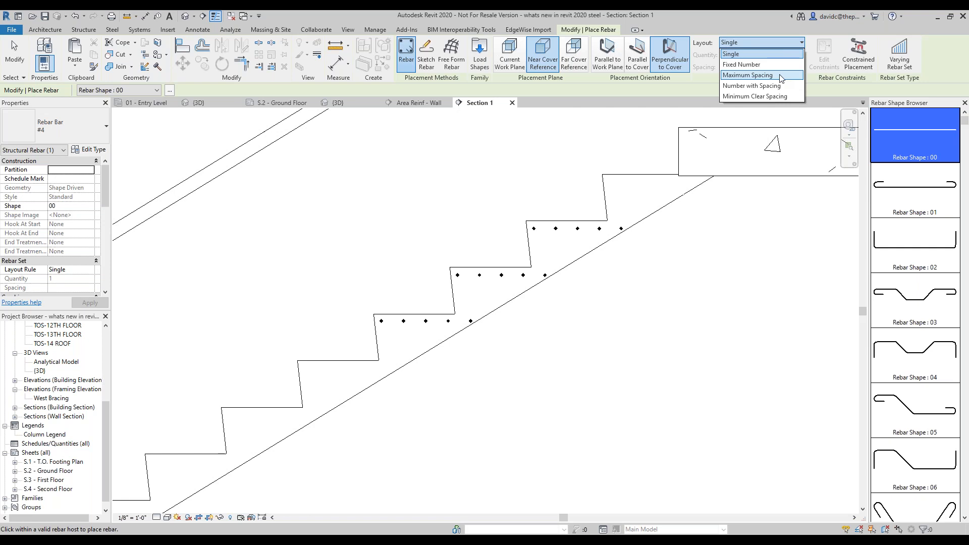
{"action": "left_click", "coordinate": [779, 75]}
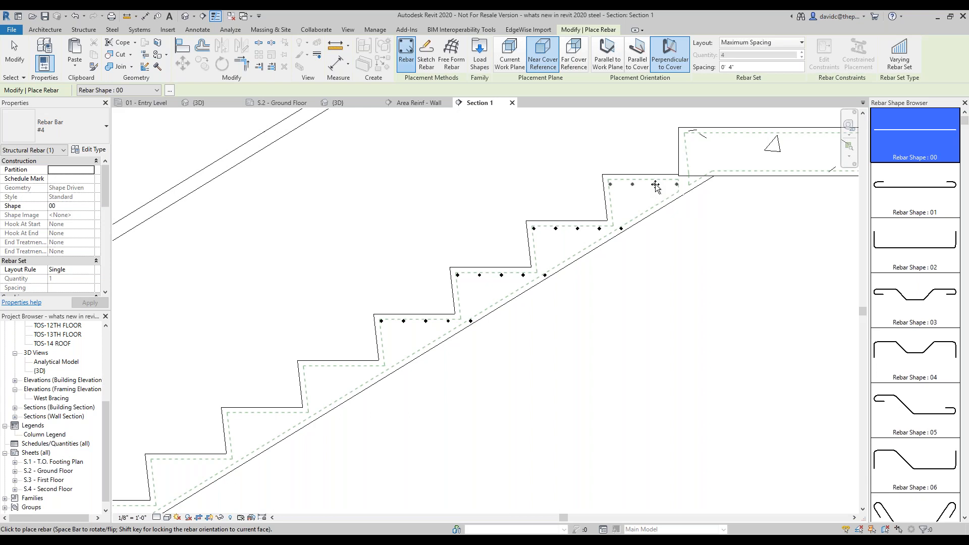
{"action": "left_click", "coordinate": [655, 186]}
{"action": "key", "text": "Escape"}
{"action": "key", "text": "Escape"}
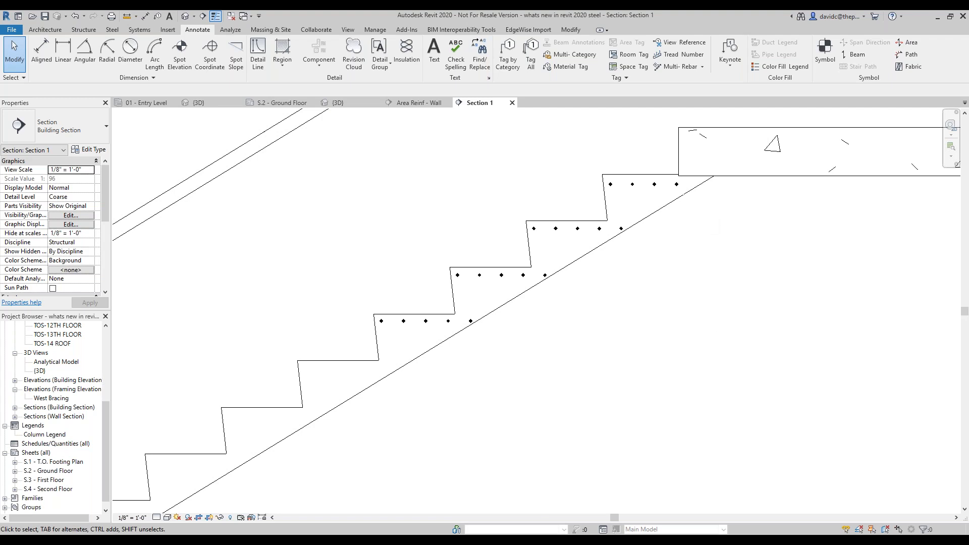
- Switch to the PowerPoint slide show, advance to the Steel Connections Propagation slide, and return to Revit
{"action": "key", "text": "alt+Tab"}
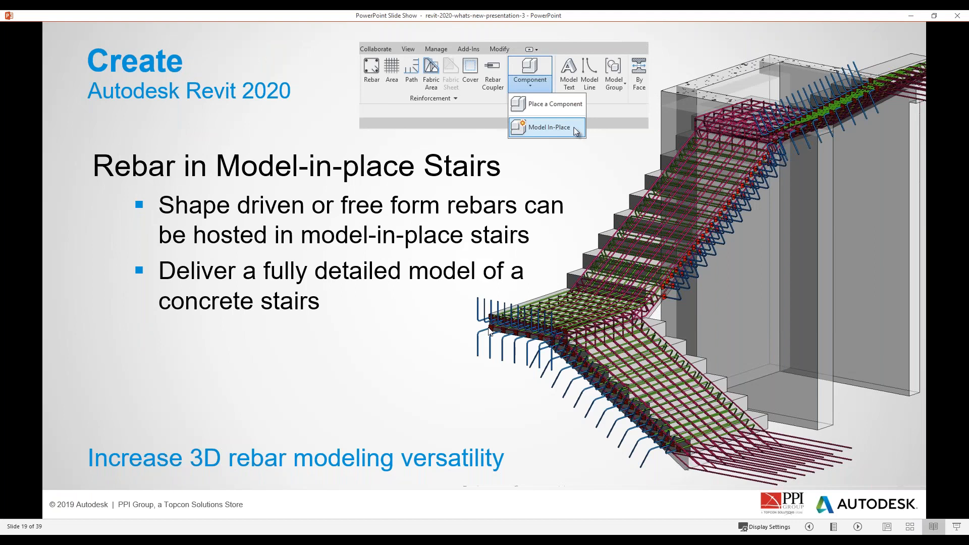
{"action": "left_click", "coordinate": [490, 331]}
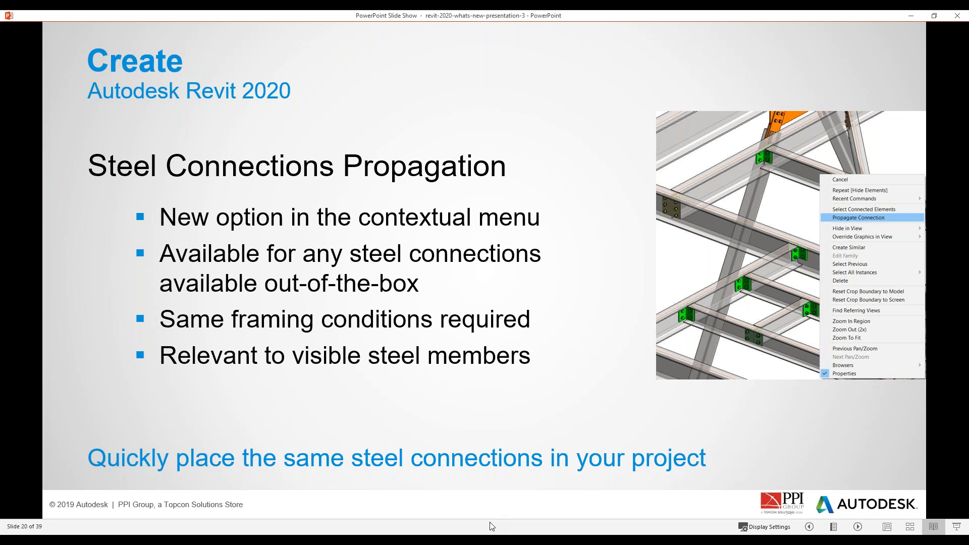
{"action": "left_click", "coordinate": [440, 540]}
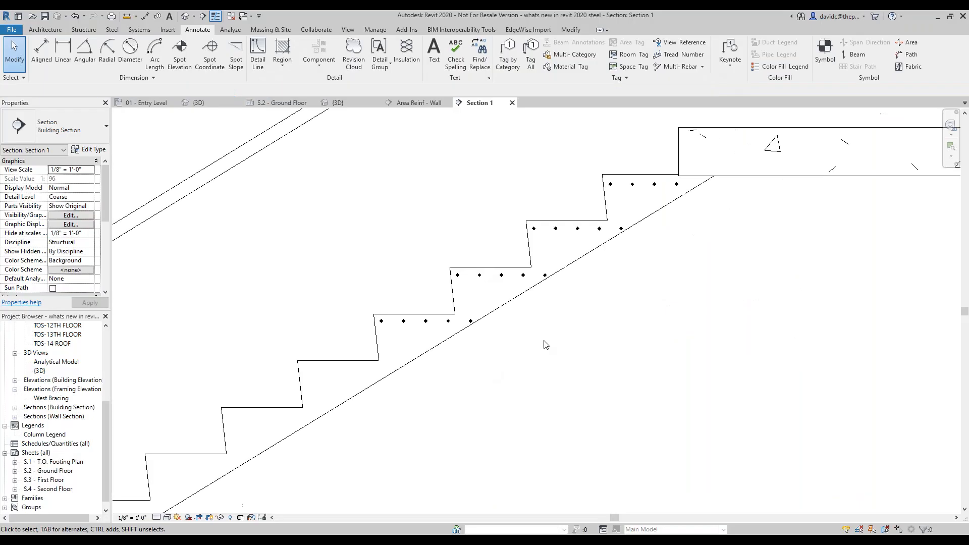
- Open the TOS-1ST FLOOR structural plan from the project's structural plan views
{"action": "left_click", "coordinate": [344, 103]}
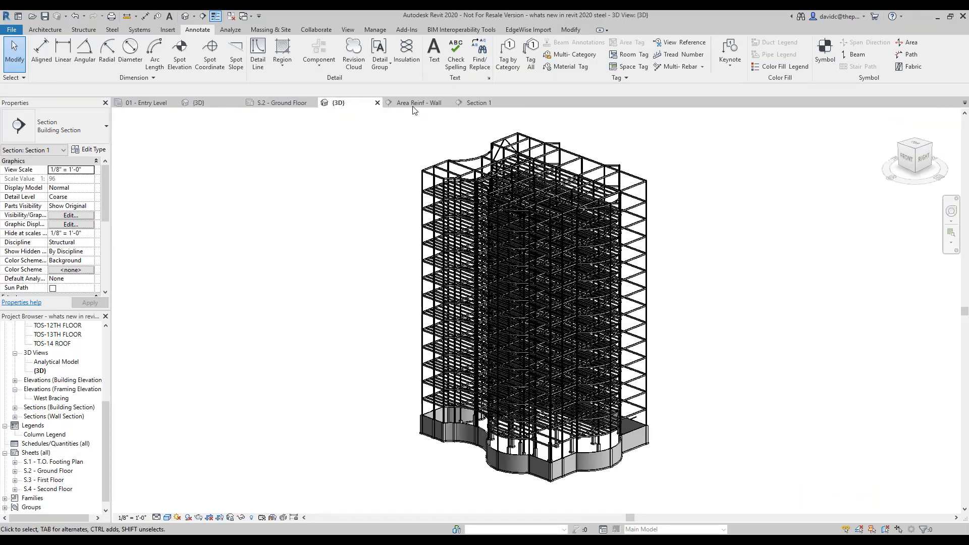
{"action": "left_click", "coordinate": [281, 102]}
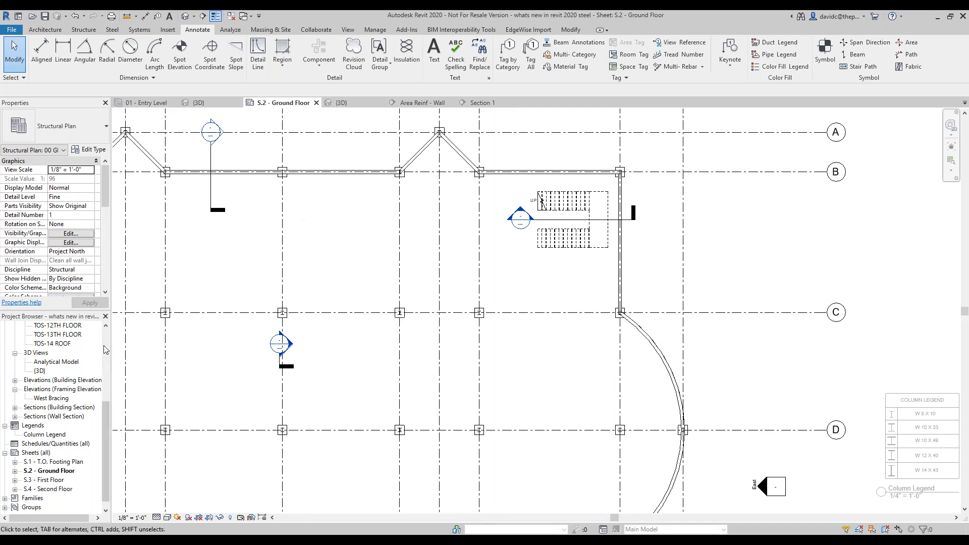
{"action": "scroll", "coordinate": [107, 350], "scroll_direction": "up", "scroll_amount": 5}
{"action": "left_click", "coordinate": [75, 362]}
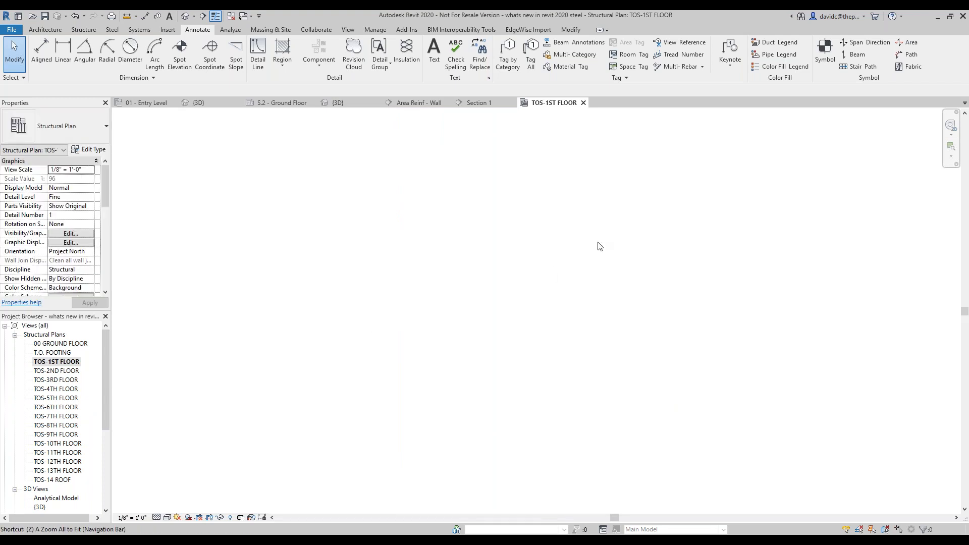
- Inspect the clip angle connection where the beam meets the girder beside the section marker between grids C and D
{"action": "left_click", "coordinate": [453, 314]}
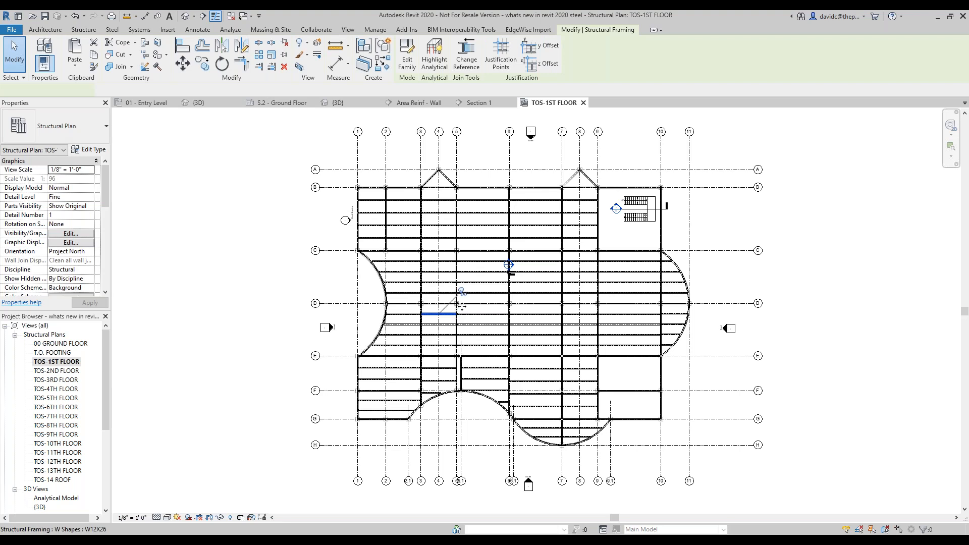
{"action": "scroll", "coordinate": [452, 314], "scroll_direction": "up", "scroll_amount": 3}
{"action": "key", "text": "Escape"}
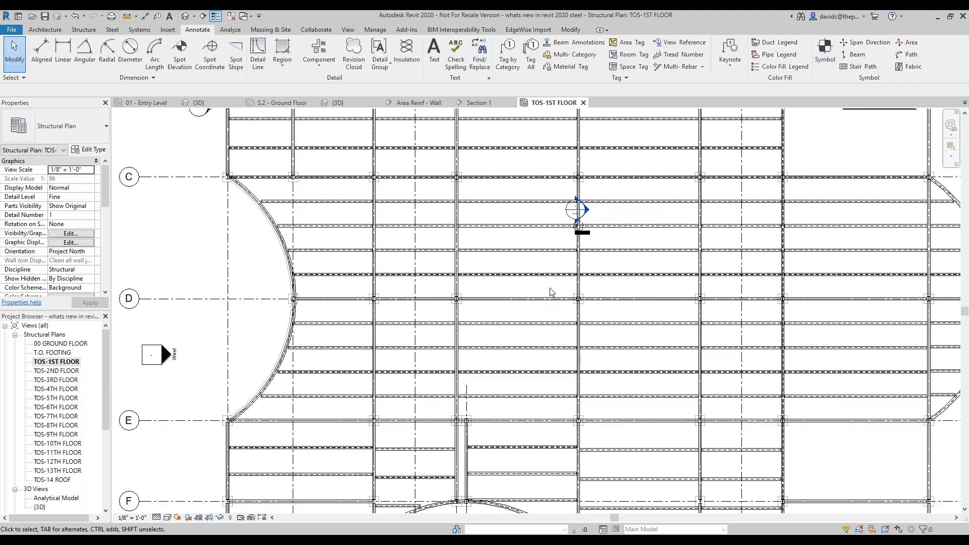
{"action": "scroll", "coordinate": [574, 210], "scroll_direction": "down", "scroll_amount": 2}
{"action": "scroll", "coordinate": [577, 225], "scroll_direction": "up", "scroll_amount": 6}
{"action": "scroll", "coordinate": [578, 227], "scroll_direction": "up", "scroll_amount": 3}
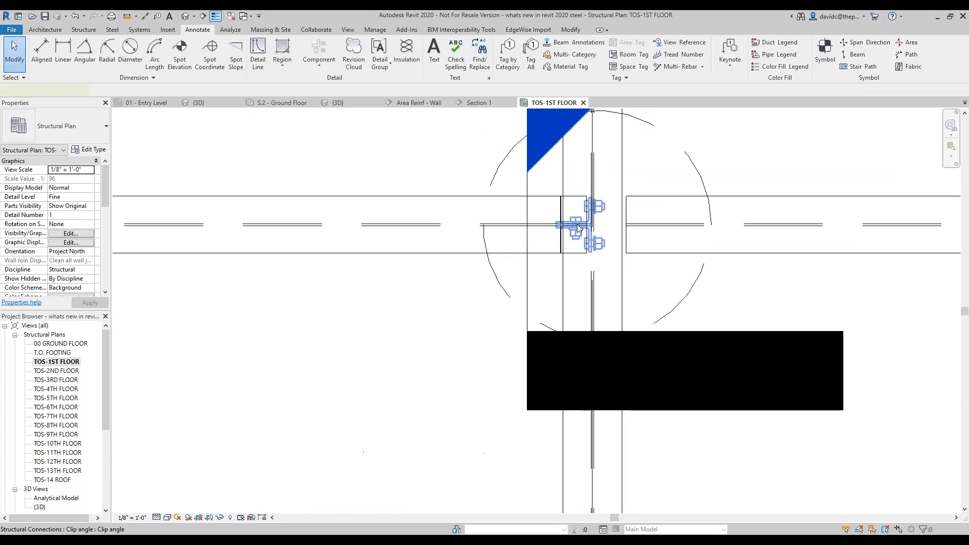
{"action": "left_click", "coordinate": [576, 224]}
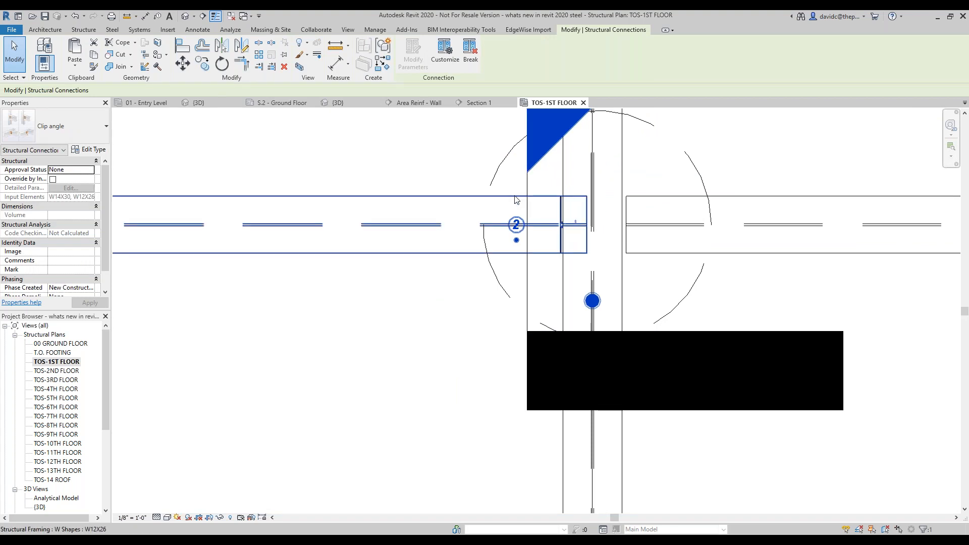
{"action": "left_click", "coordinate": [571, 178]}
{"action": "left_click", "coordinate": [422, 169]}
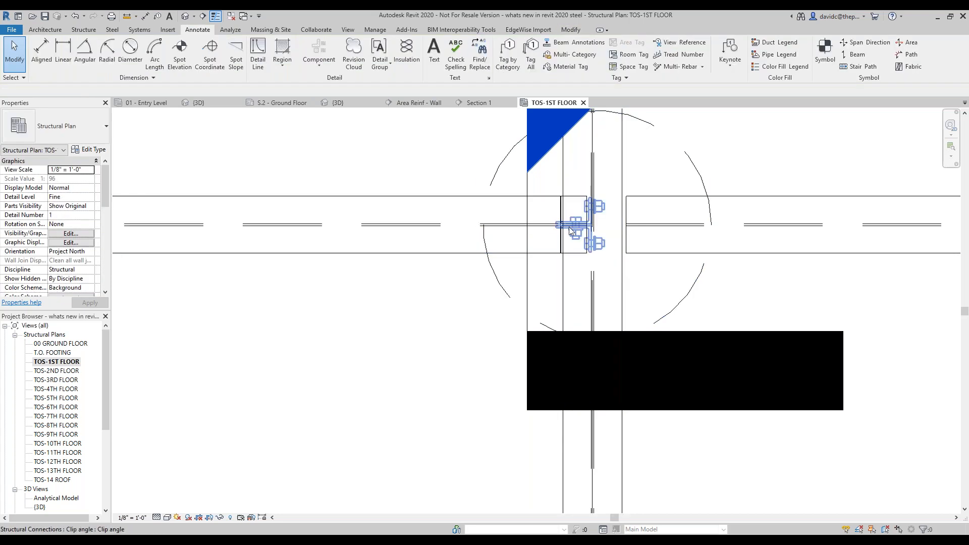
- Propagate the clip angle connection beside the section marker to matching beam joints and review the connections across the floor plan
{"action": "left_click", "coordinate": [575, 225]}
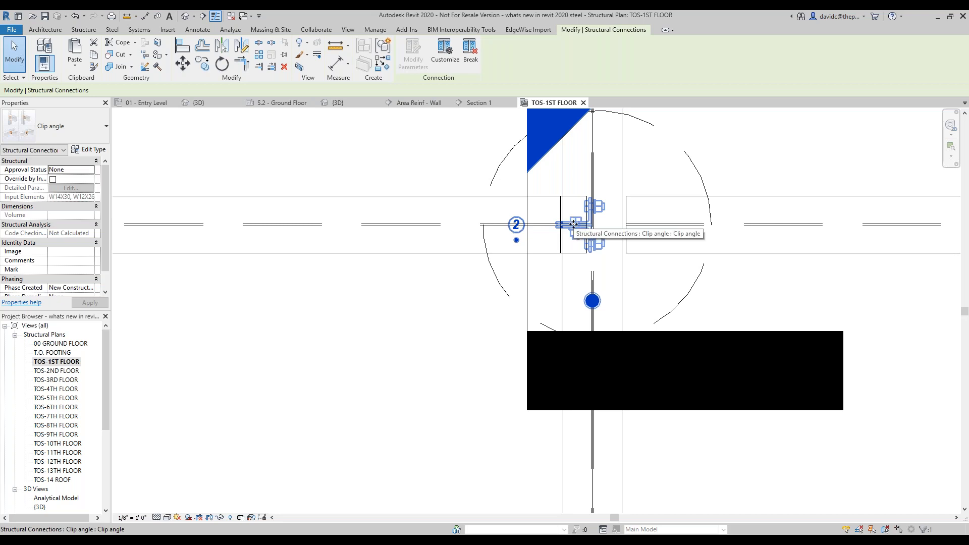
{"action": "right_click", "coordinate": [574, 226]}
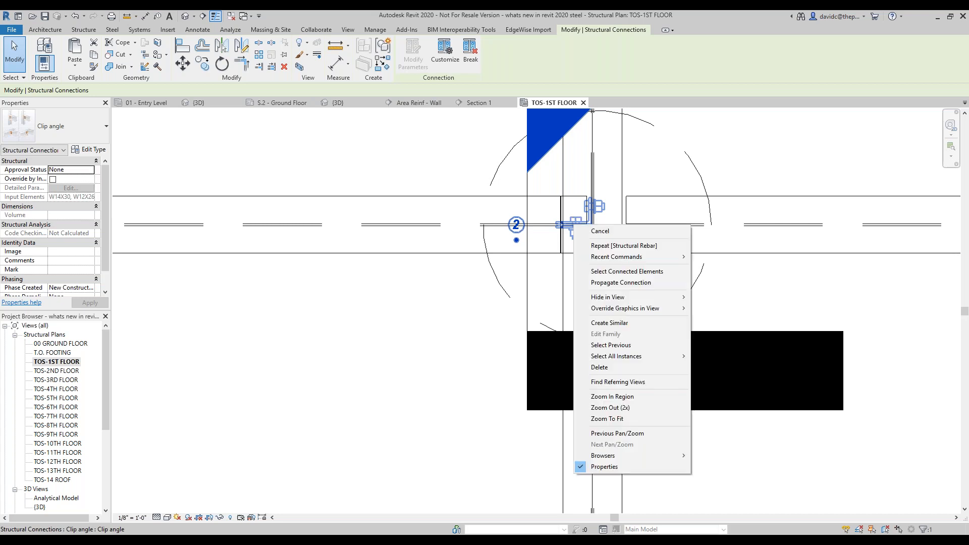
{"action": "left_click", "coordinate": [659, 284]}
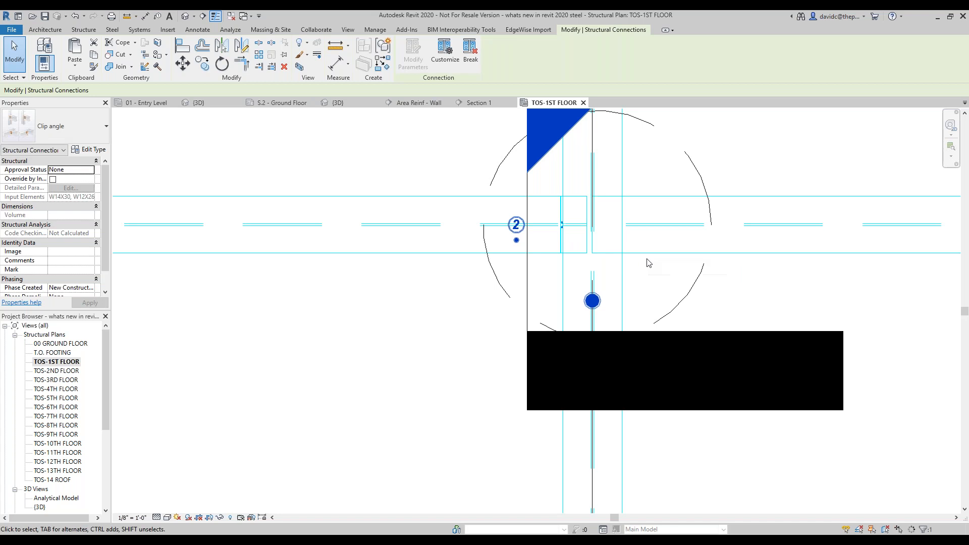
{"action": "left_click", "coordinate": [606, 232]}
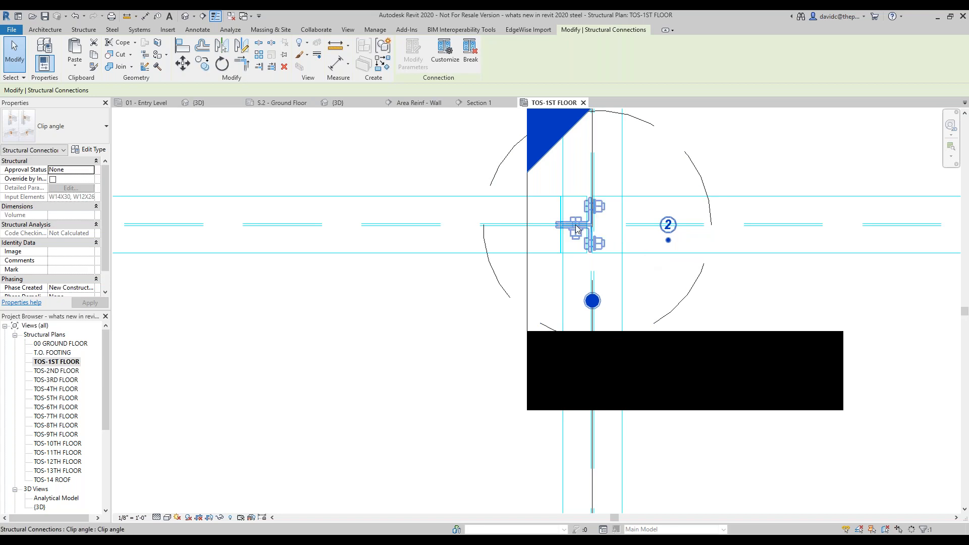
{"action": "scroll", "coordinate": [484, 290], "scroll_direction": "down", "scroll_amount": 5}
{"action": "scroll", "coordinate": [484, 292], "scroll_direction": "down", "scroll_amount": 6}
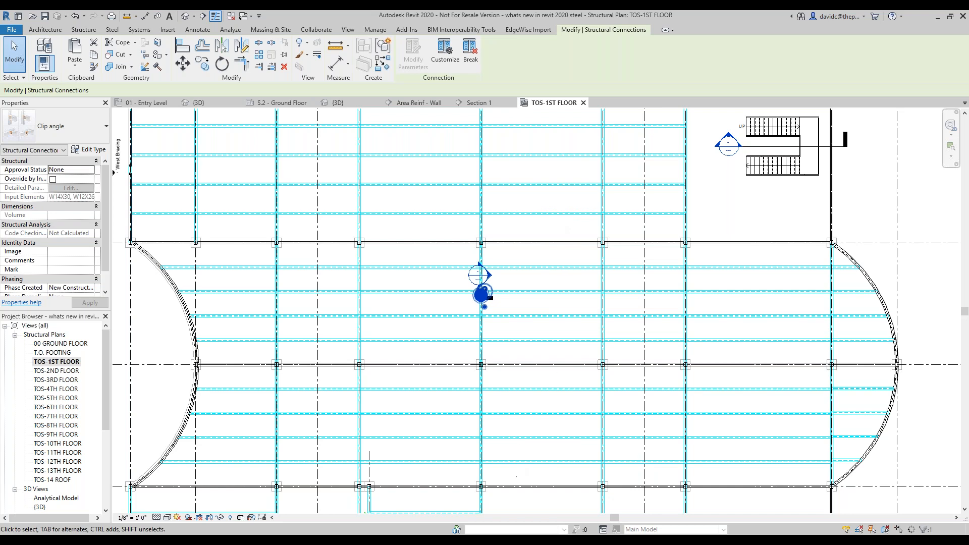
- Switch to the PowerPoint slide show, advance to the Steel Connections Grouping slide, and return to Revit
{"action": "key", "text": "alt+Tab"}
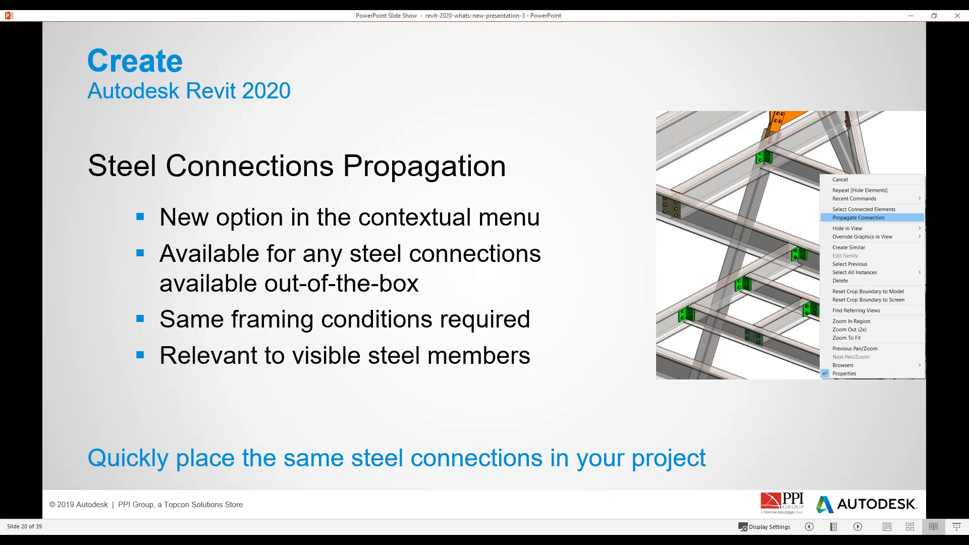
{"action": "left_click", "coordinate": [503, 492]}
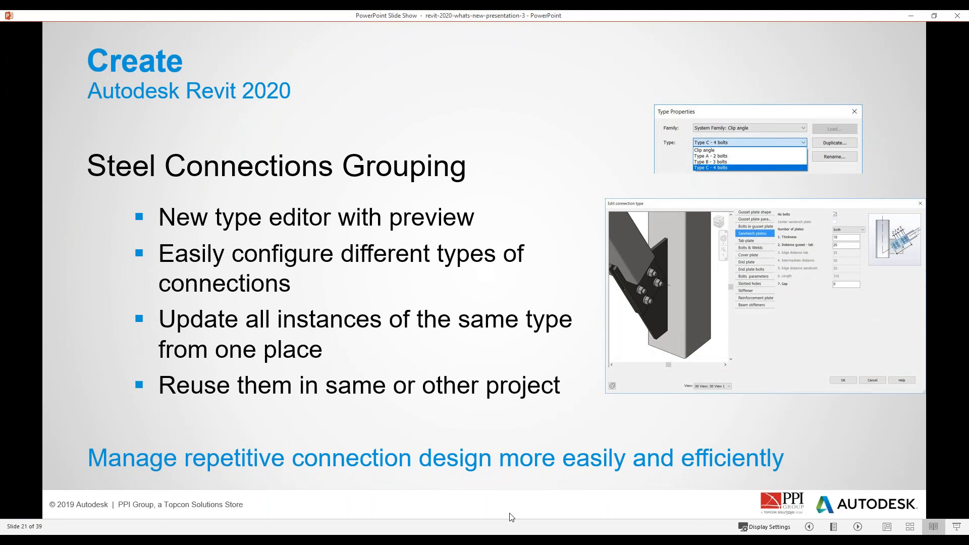
{"action": "left_click", "coordinate": [499, 541]}
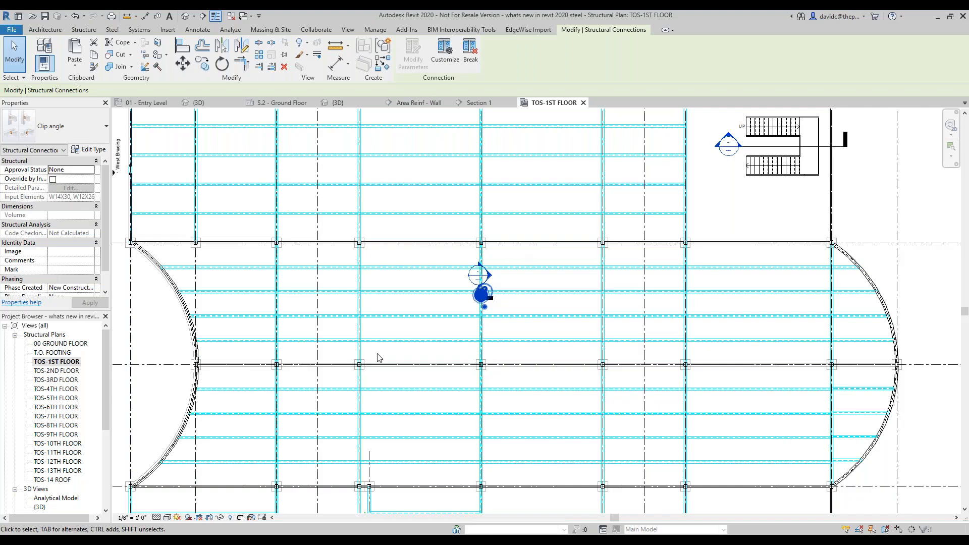
- Select the clip angle connection beside the section marker and open its type properties
{"action": "scroll", "coordinate": [507, 301], "scroll_direction": "up", "scroll_amount": 3}
{"action": "left_click", "coordinate": [493, 245]}
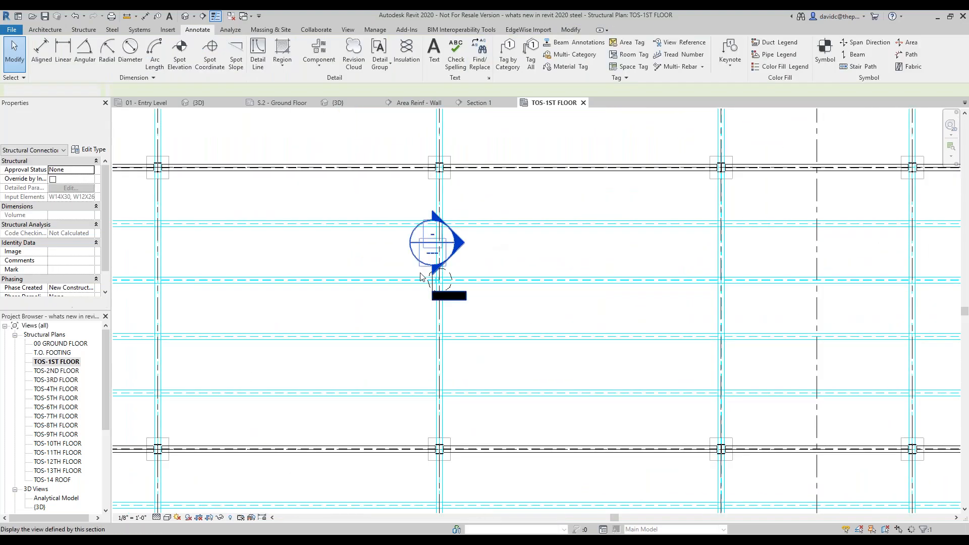
{"action": "scroll", "coordinate": [420, 273], "scroll_direction": "up", "scroll_amount": 3}
{"action": "left_click", "coordinate": [460, 288]}
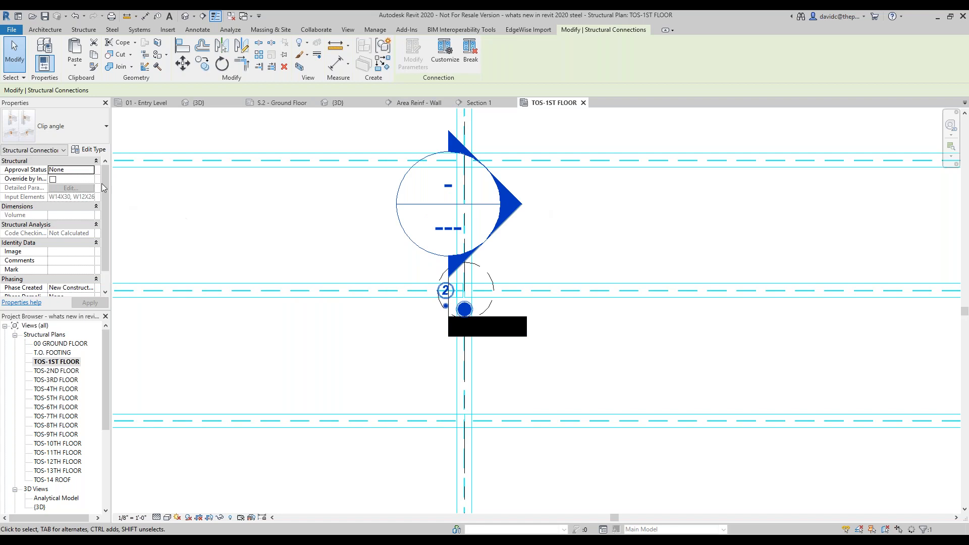
{"action": "left_click", "coordinate": [99, 151]}
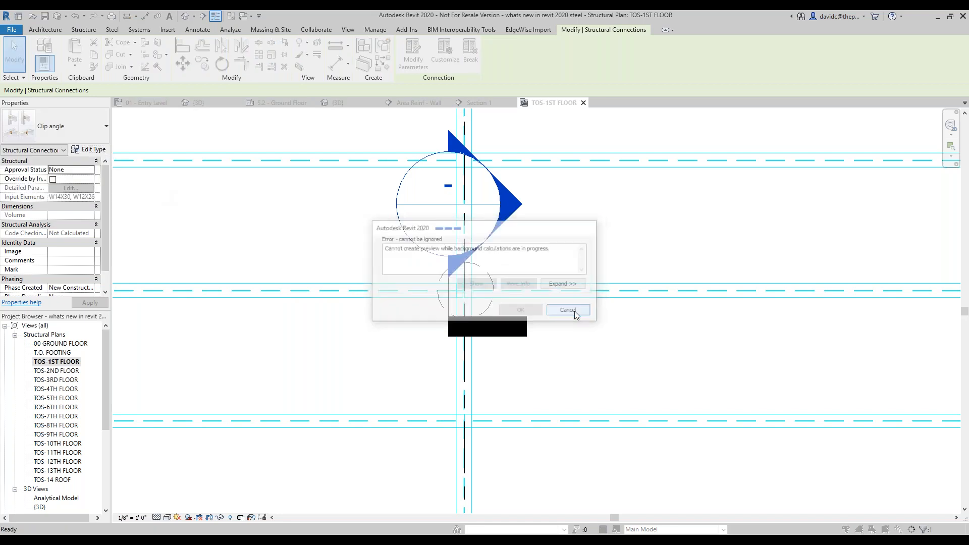
{"action": "left_click", "coordinate": [568, 311]}
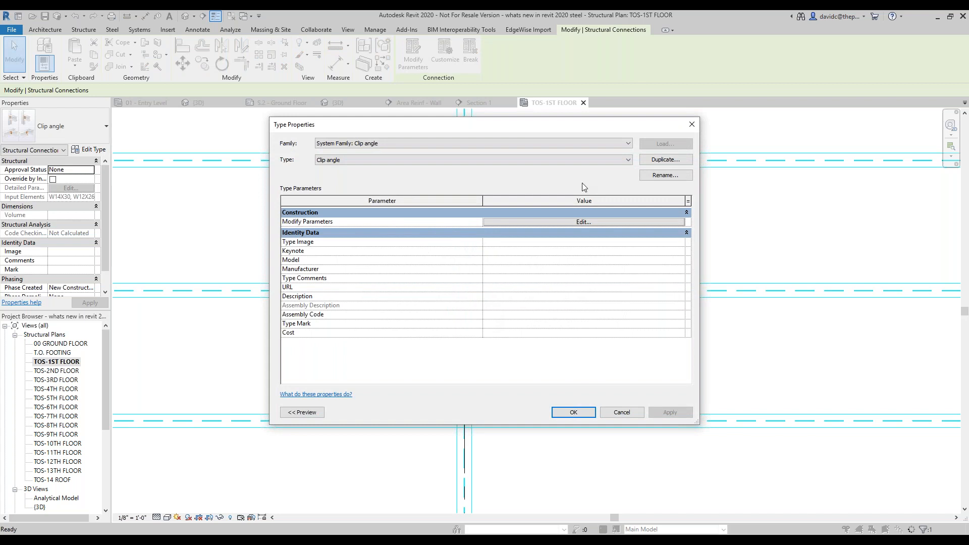
- Try to duplicate the clip angle type under the suggested name and edit its parameters, and discard the changes
{"action": "left_click", "coordinate": [674, 160]}
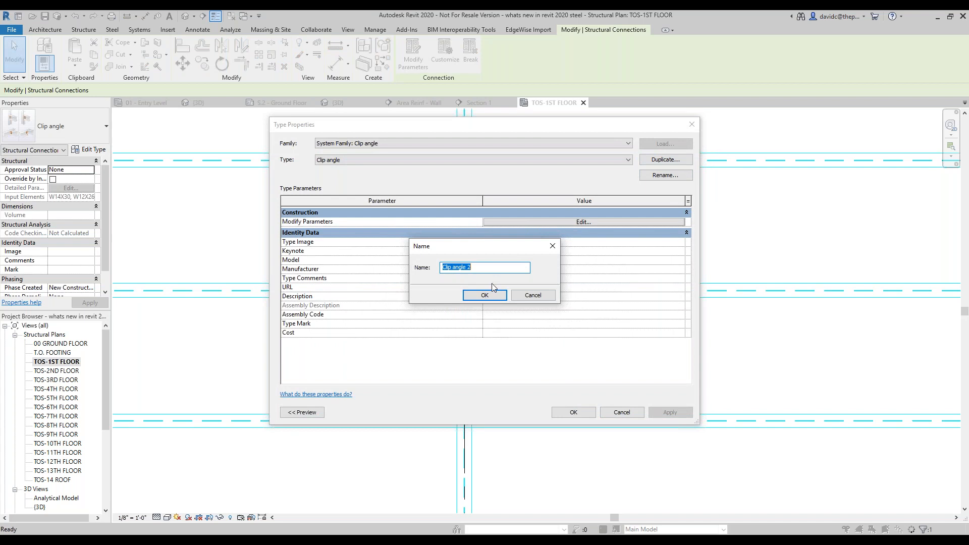
{"action": "left_click", "coordinate": [484, 296]}
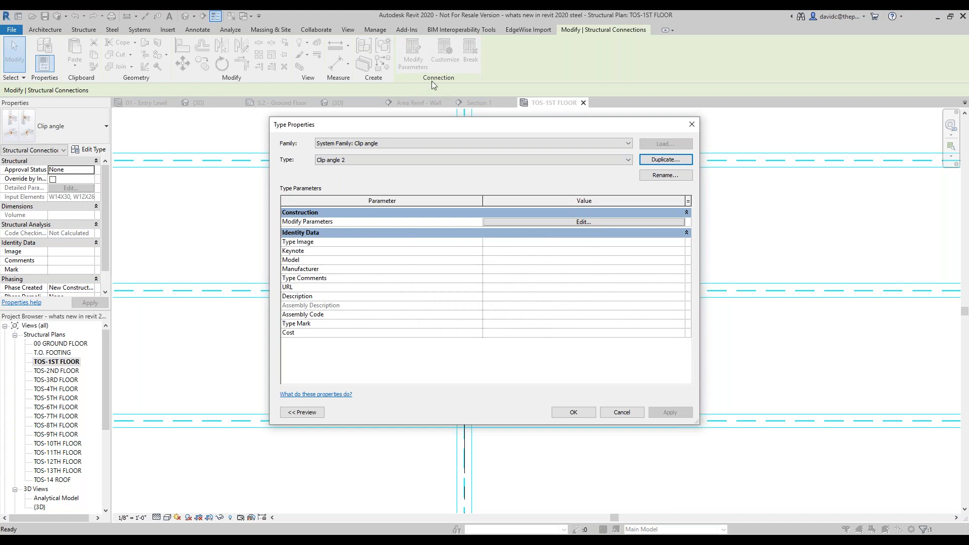
{"action": "left_click", "coordinate": [564, 222]}
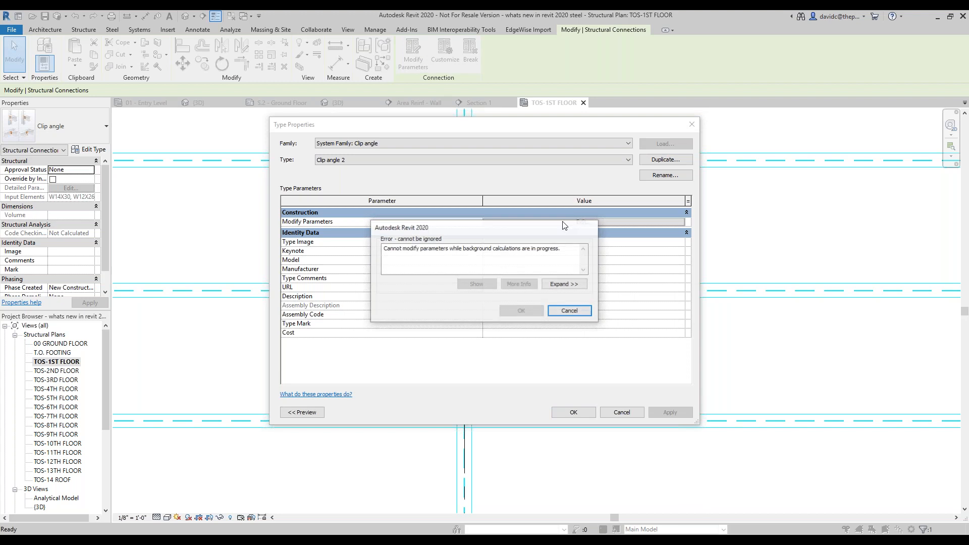
{"action": "left_click", "coordinate": [574, 312]}
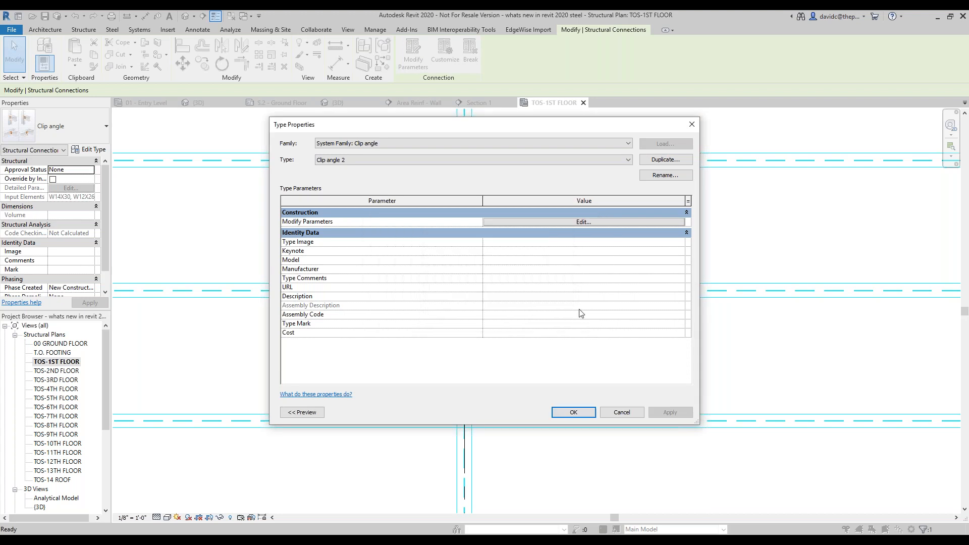
{"action": "left_click", "coordinate": [621, 411]}
- Review the clip angle type's weld, bottom cope, horizontal bolt and vertical bolt parameters, and leave the connection type editor without saving
{"action": "left_click", "coordinate": [545, 329]}
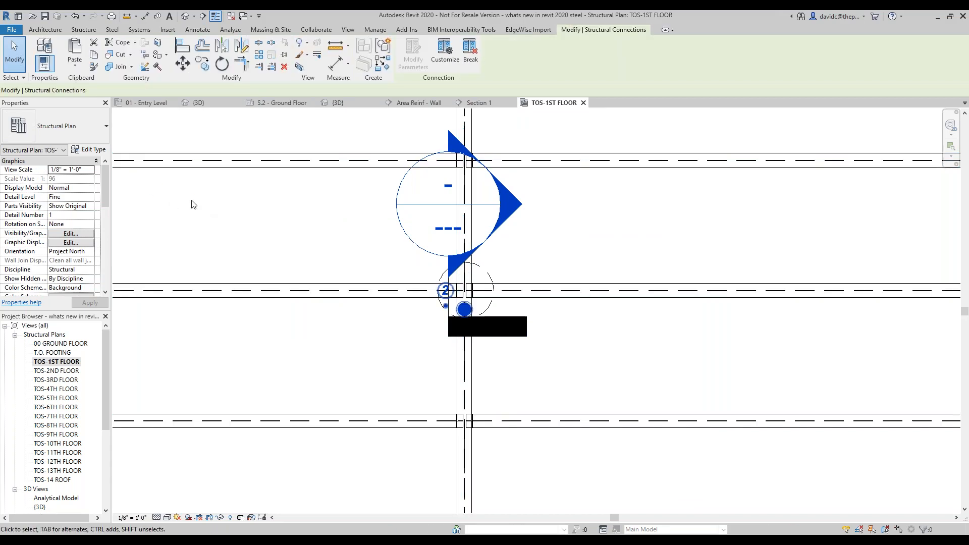
{"action": "left_click", "coordinate": [92, 149]}
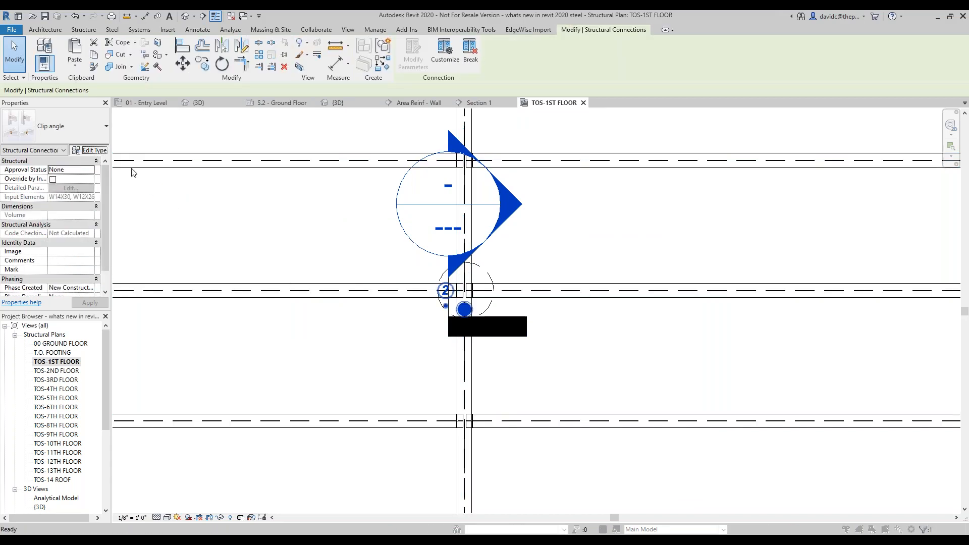
{"action": "left_click", "coordinate": [655, 223]}
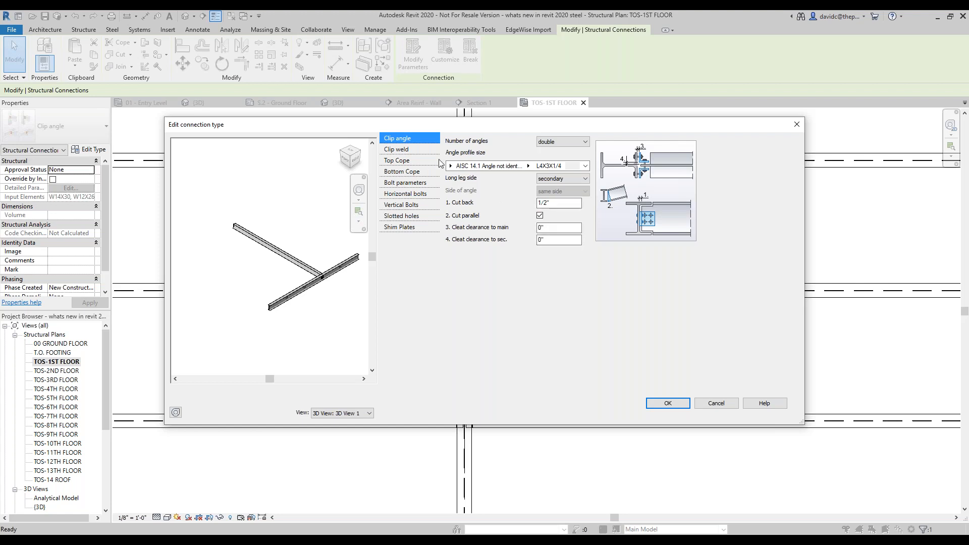
{"action": "left_click", "coordinate": [404, 150]}
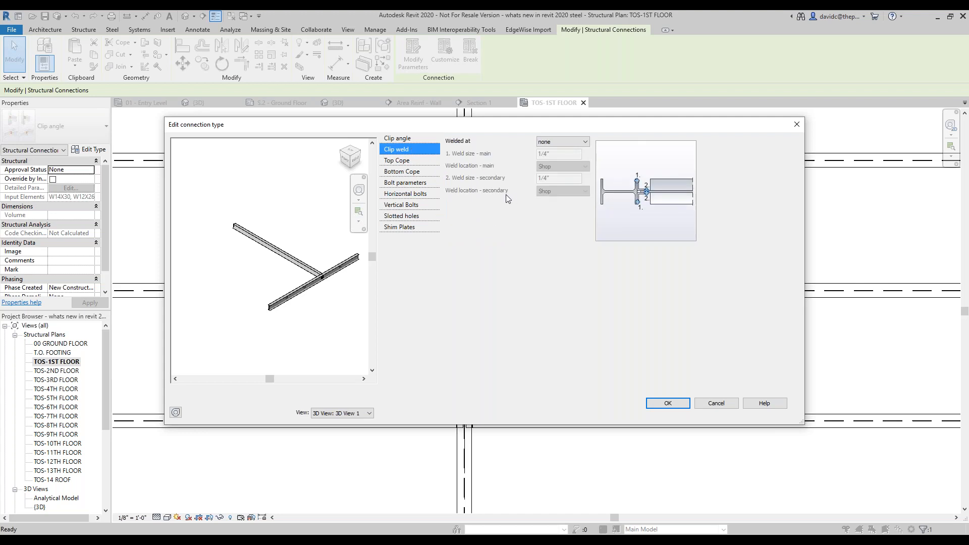
{"action": "left_click", "coordinate": [420, 173]}
{"action": "left_click", "coordinate": [420, 194]}
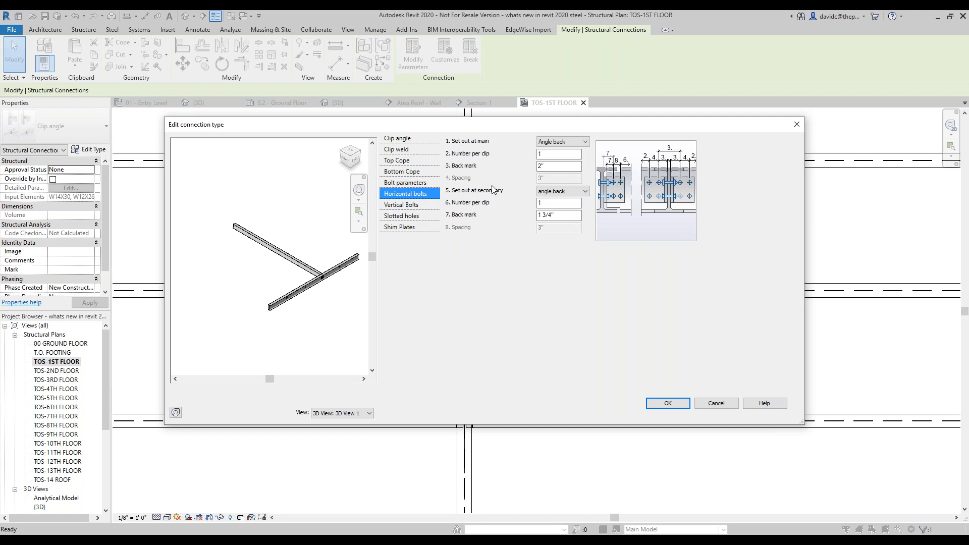
{"action": "left_click", "coordinate": [423, 206]}
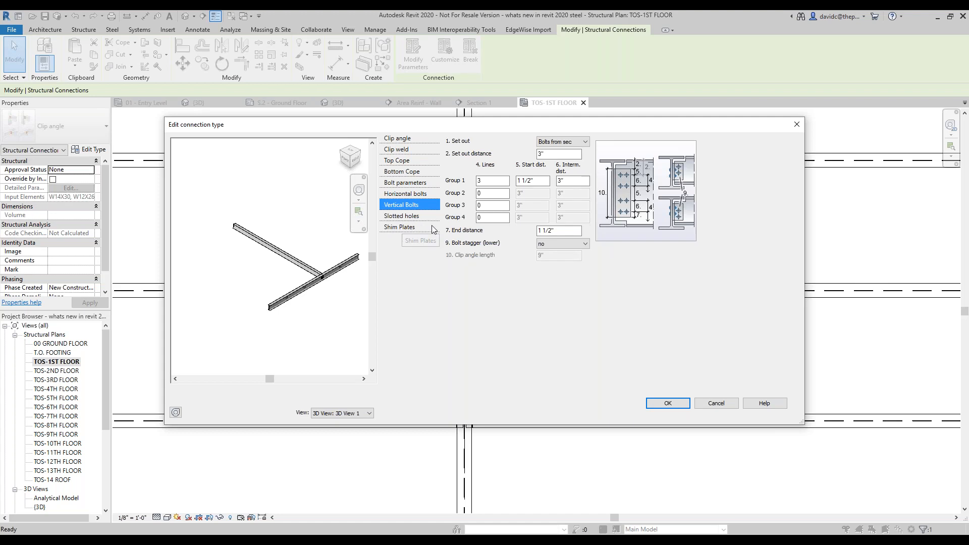
{"action": "left_click", "coordinate": [709, 406]}
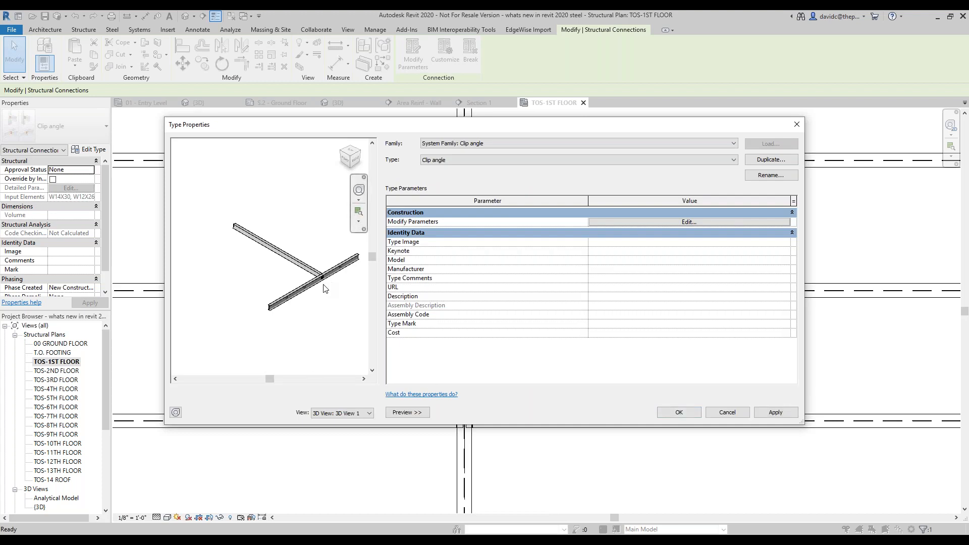
- Examine the clip angle joint and the available views in the type preview, and close the type properties without saving
{"action": "scroll", "coordinate": [324, 285], "scroll_direction": "up", "scroll_amount": 5}
{"action": "scroll", "coordinate": [323, 276], "scroll_direction": "down", "scroll_amount": 2}
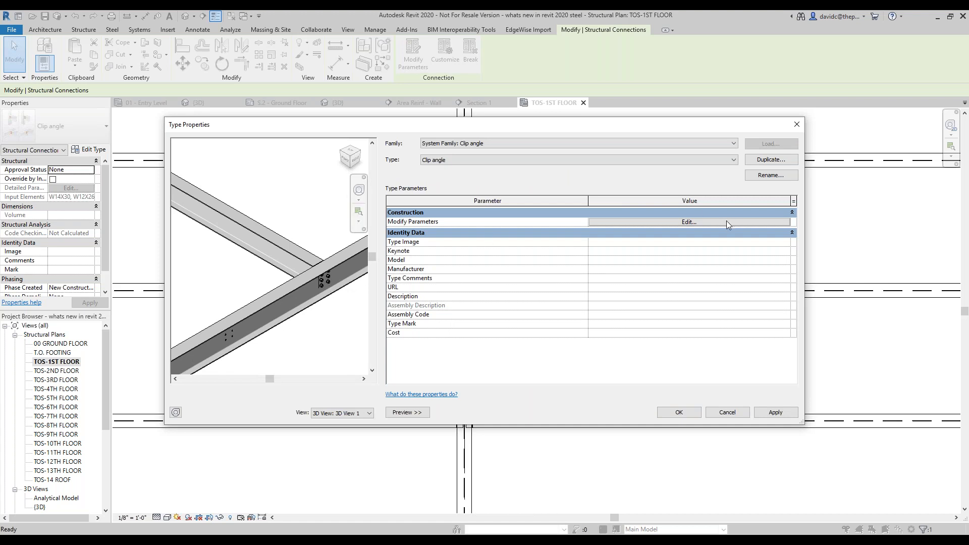
{"action": "left_click", "coordinate": [352, 412]}
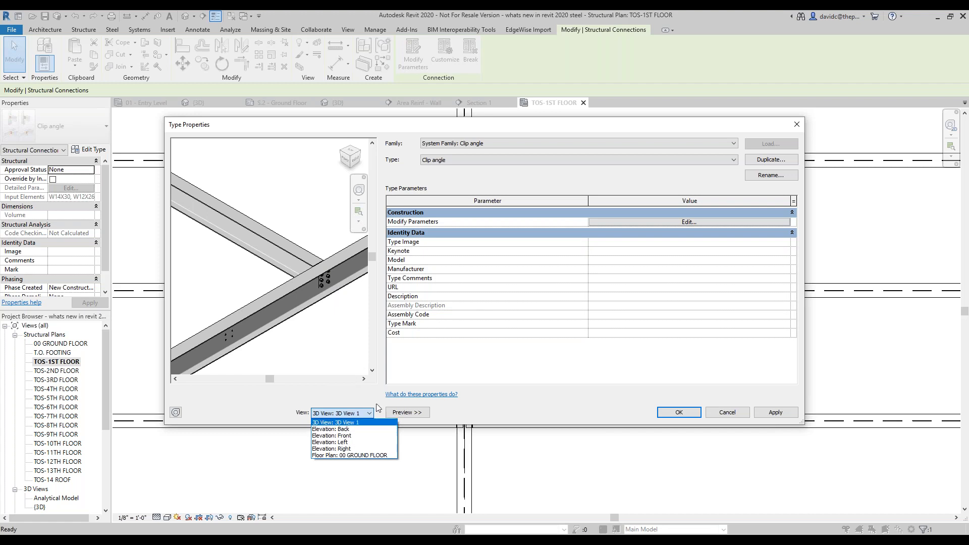
{"action": "left_click", "coordinate": [496, 403]}
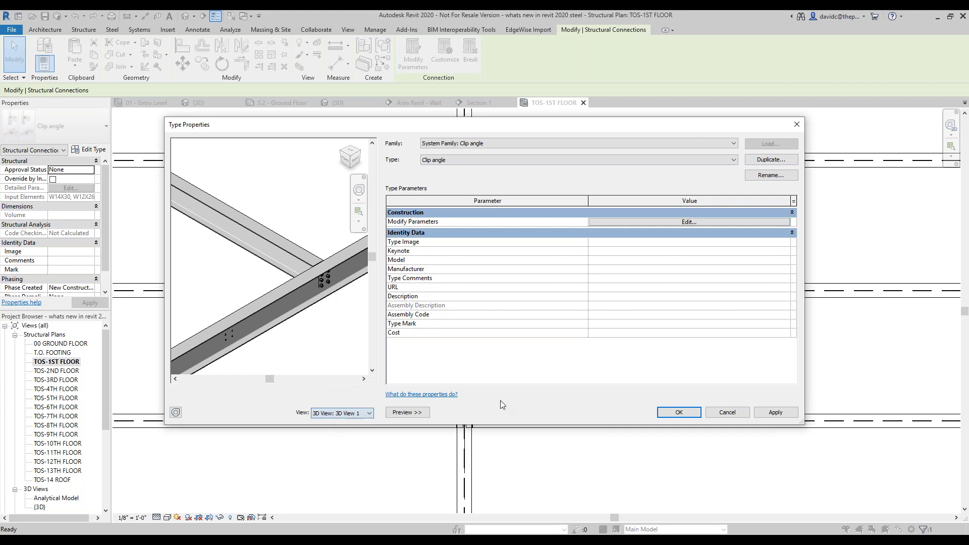
{"action": "left_click", "coordinate": [727, 413]}
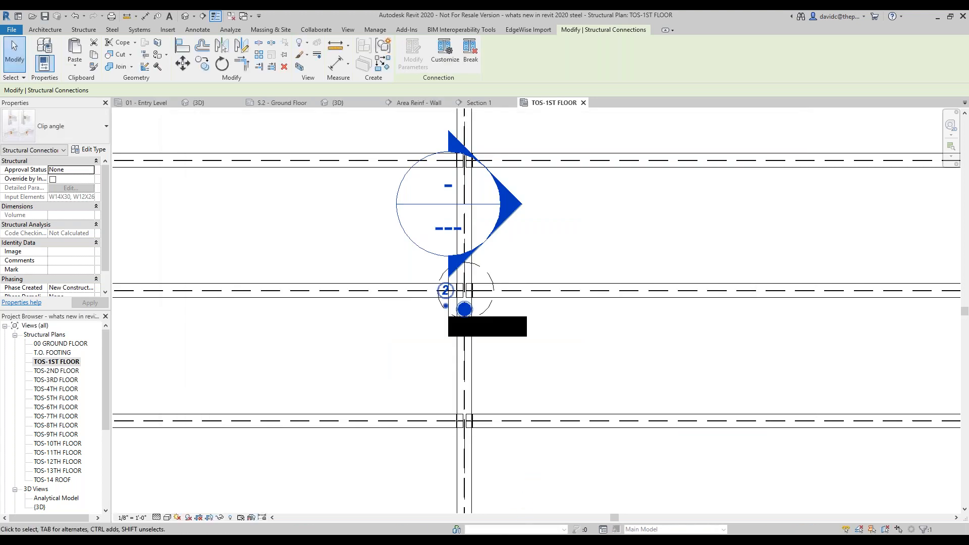
- Switch to the PowerPoint slide show and advance to the slide on tags and dimensions of steel elements
{"action": "left_click", "coordinate": [519, 534]}
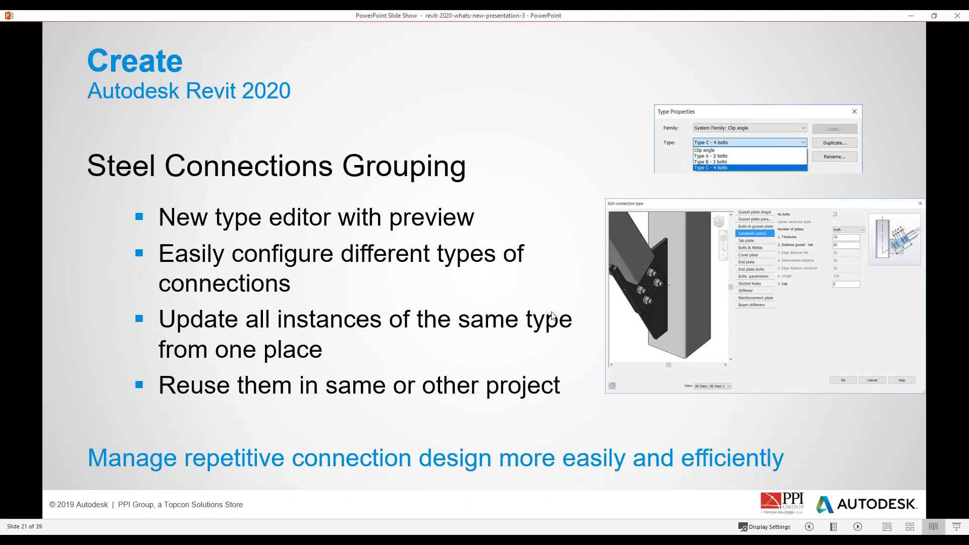
{"action": "left_click", "coordinate": [587, 232]}
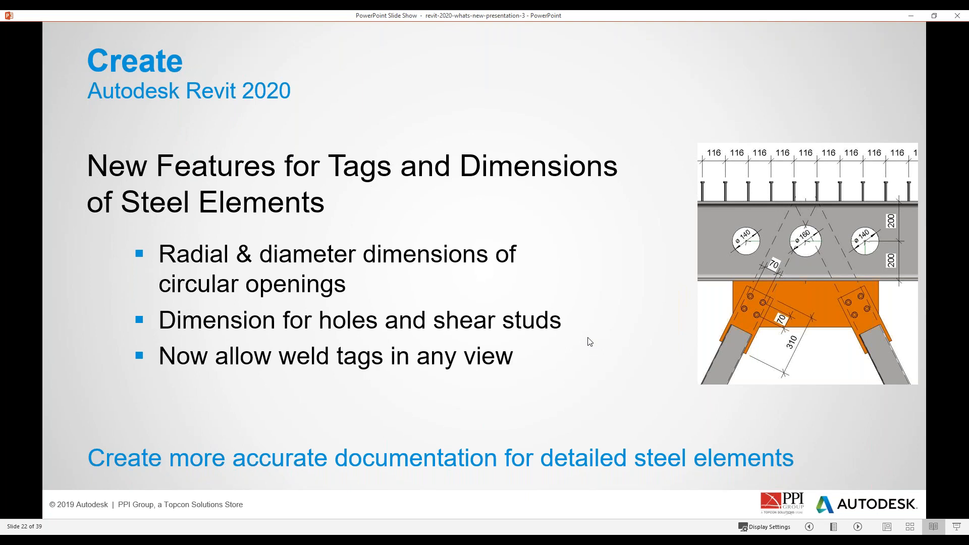
- Return to Revit and open the section view of the section marker, framed on the bolted clip angle at TOS-1ST FLOOR
{"action": "key", "text": "alt+Tab"}
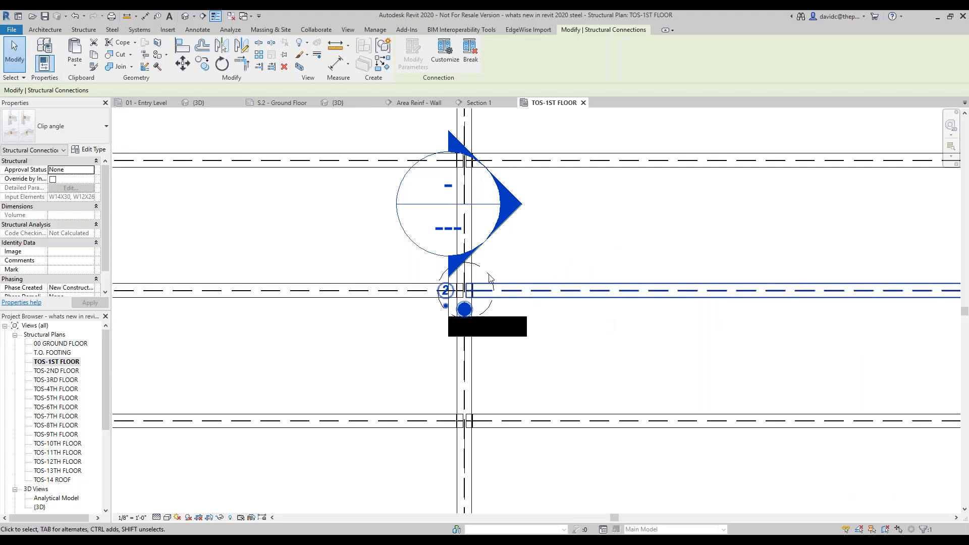
{"action": "double_click", "coordinate": [512, 203]}
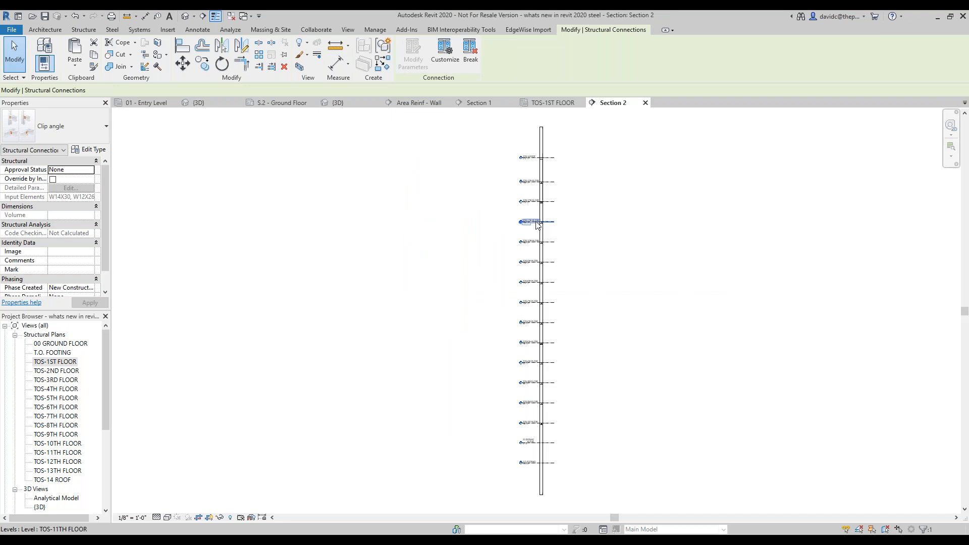
{"action": "scroll", "coordinate": [527, 440], "scroll_direction": "up", "scroll_amount": 5}
{"action": "middle_click_drag", "start_coordinate": [527, 440], "coordinate": [572, 287]}
{"action": "scroll", "coordinate": [573, 286], "scroll_direction": "up", "scroll_amount": 6}
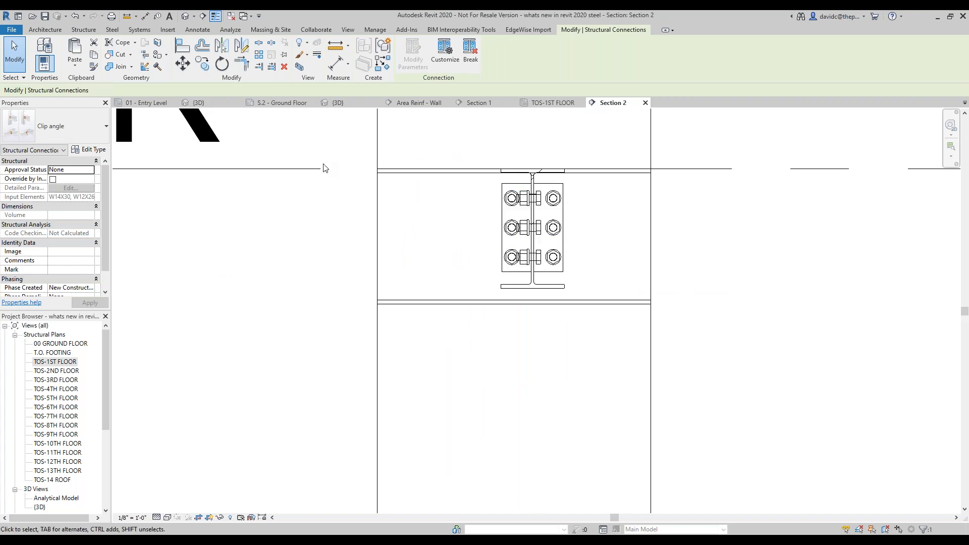
- Clear the connection selection and set the section view's visual style to Wireframe
{"action": "left_click", "coordinate": [317, 148]}
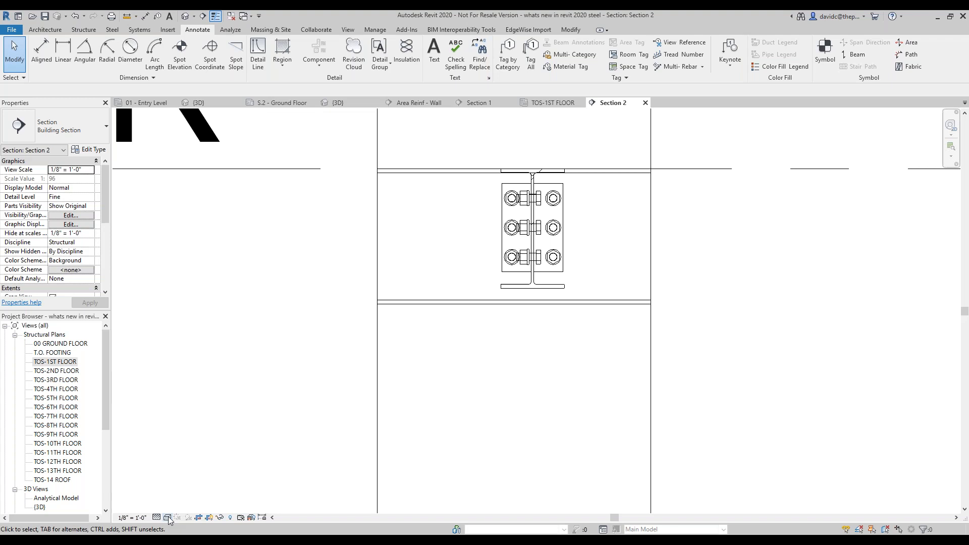
{"action": "left_click", "coordinate": [168, 517]}
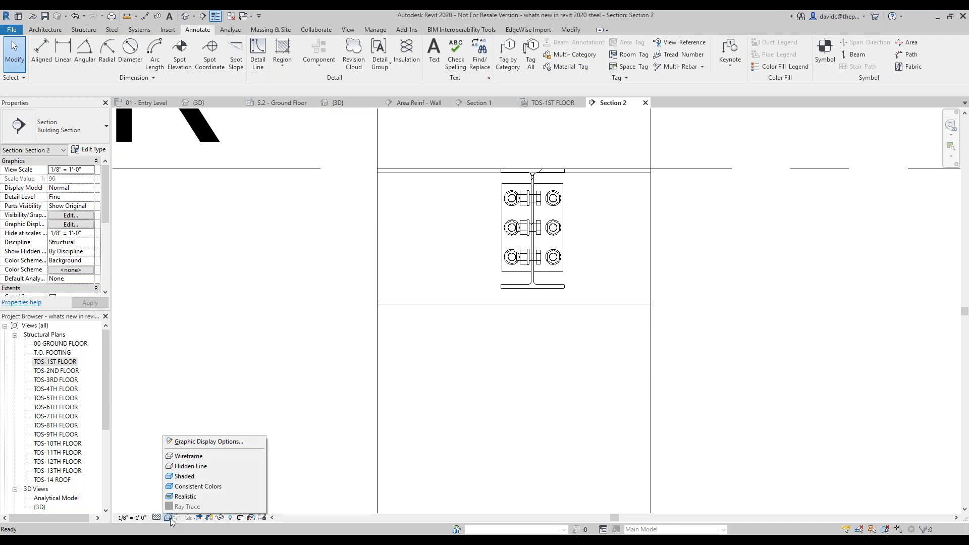
{"action": "left_click", "coordinate": [204, 457]}
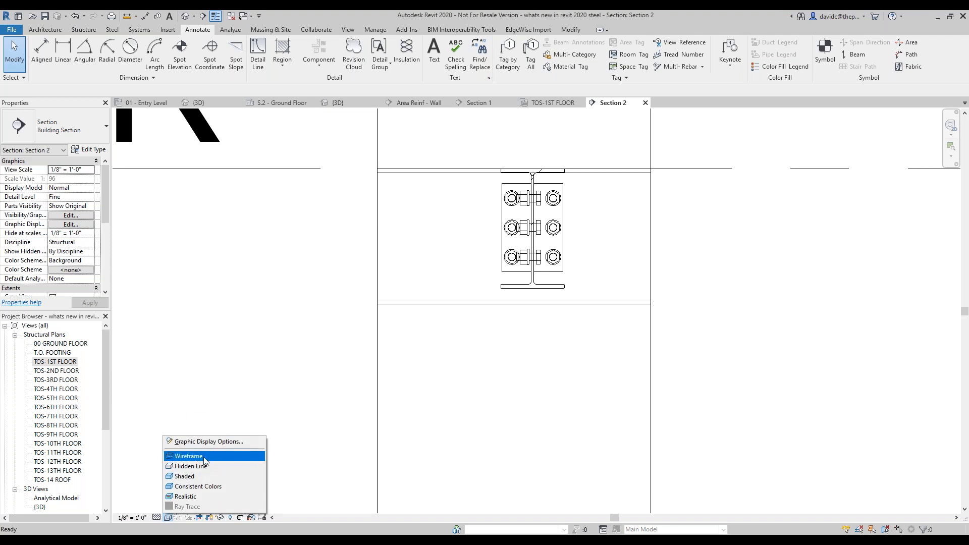
{"action": "left_click", "coordinate": [205, 458]}
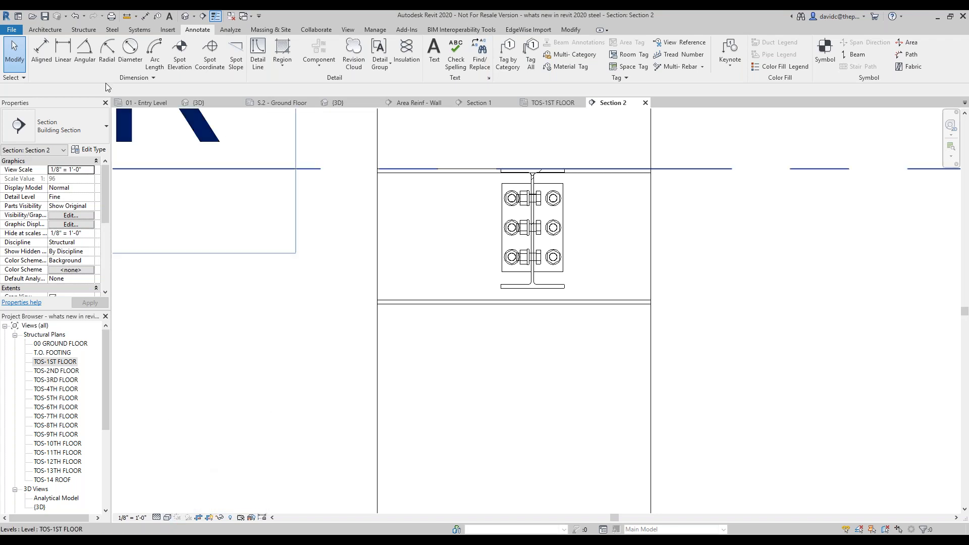
- Place an aligned dimension between the centres of the two uppermost bolts, above the beam
{"action": "left_click", "coordinate": [41, 50]}
{"action": "scroll", "coordinate": [527, 227], "scroll_direction": "up", "scroll_amount": 5}
{"action": "left_click", "coordinate": [528, 227]}
{"action": "left_click", "coordinate": [749, 223]}
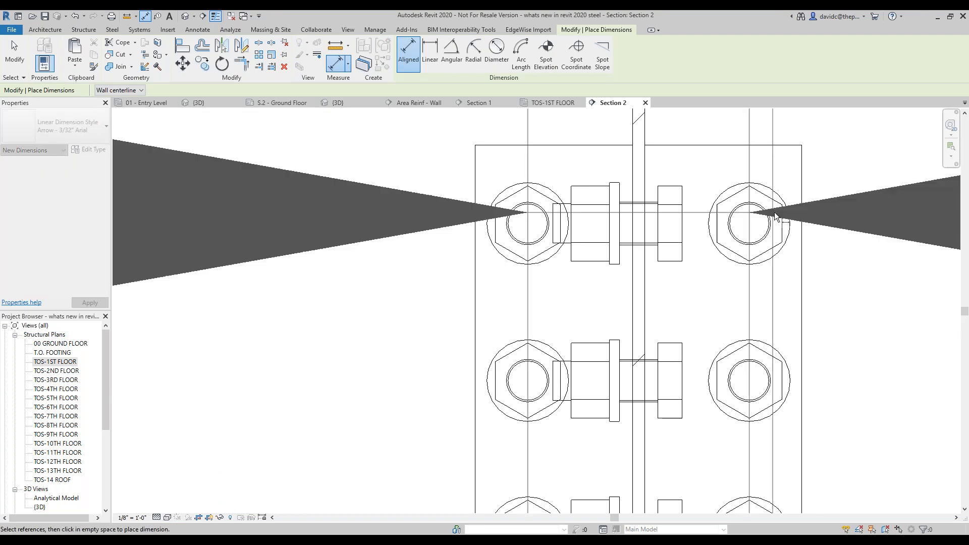
{"action": "scroll", "coordinate": [775, 217], "scroll_direction": "down", "scroll_amount": 5}
{"action": "scroll", "coordinate": [764, 180], "scroll_direction": "down", "scroll_amount": 3}
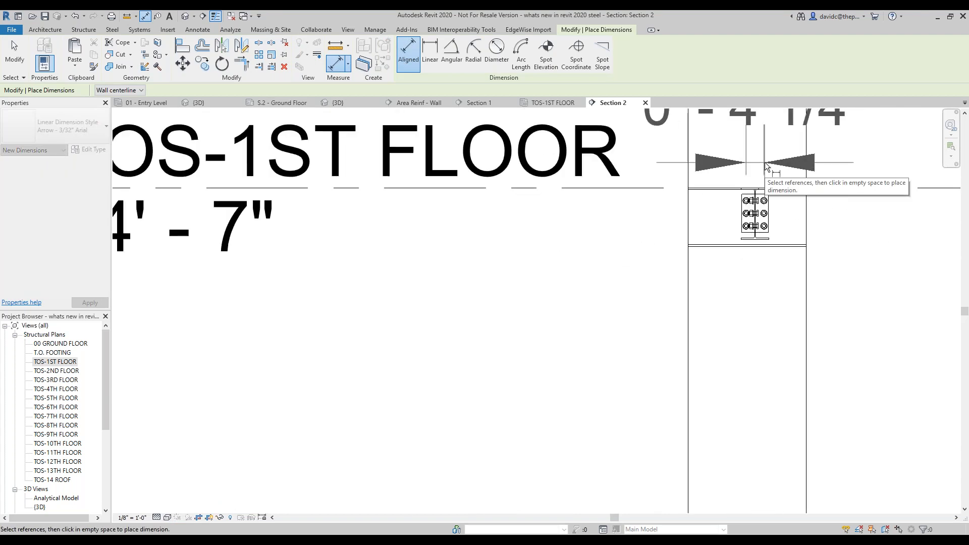
{"action": "left_click", "coordinate": [765, 162]}
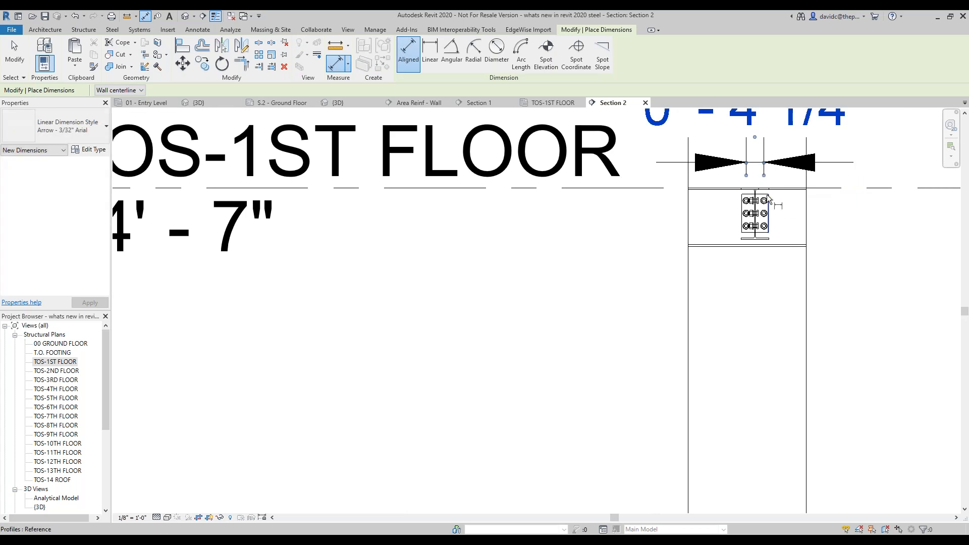
- Delete the bolted clip angle at the beam joint so that only the bolt holes are left
{"action": "scroll", "coordinate": [767, 199], "scroll_direction": "up", "scroll_amount": 3}
{"action": "scroll", "coordinate": [767, 200], "scroll_direction": "up", "scroll_amount": 3}
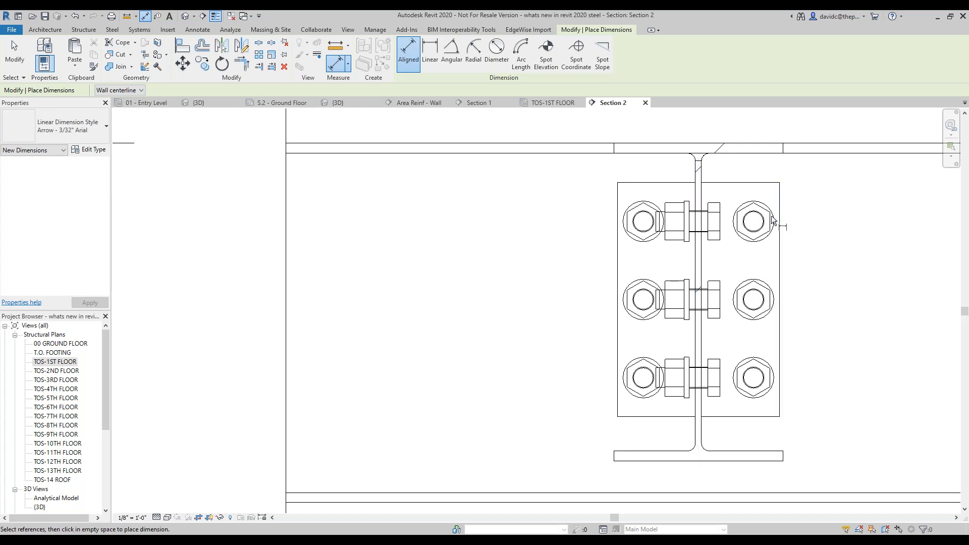
{"action": "key", "text": "Escape"}
{"action": "left_click", "coordinate": [780, 227]}
{"action": "key", "text": "Delete"}
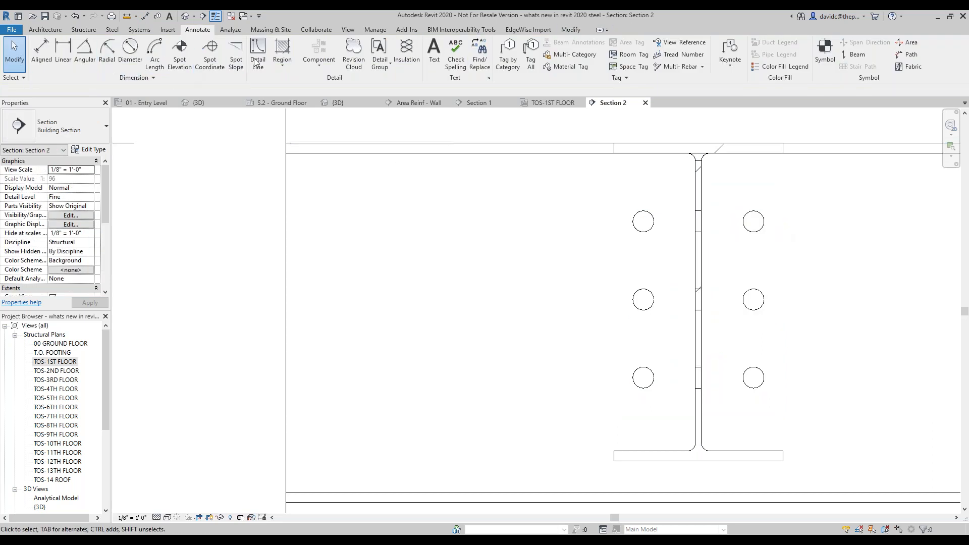
- Place a diameter dimension on the upper bolt hole left of the beam web, and delete that dimension
{"action": "left_click", "coordinate": [130, 51]}
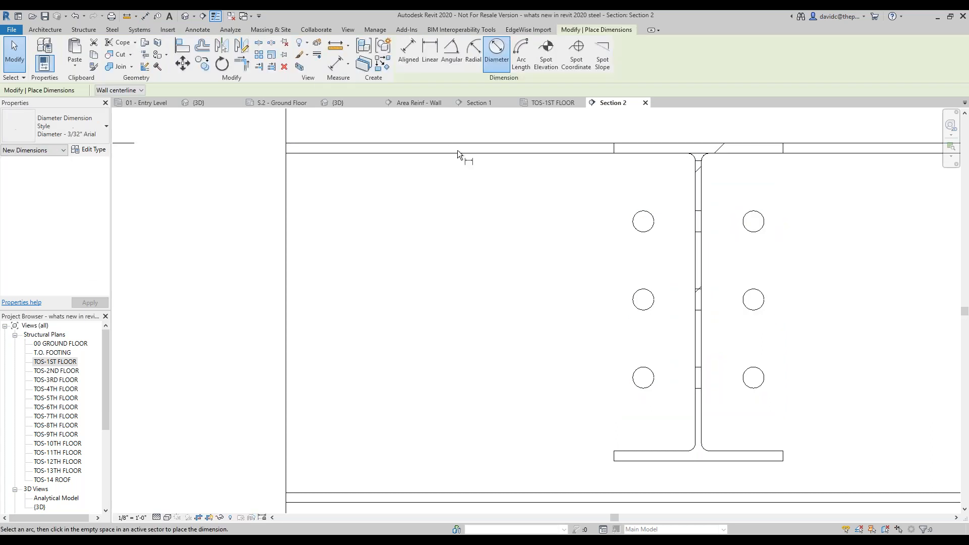
{"action": "left_click", "coordinate": [635, 213]}
{"action": "scroll", "coordinate": [560, 241], "scroll_direction": "down", "scroll_amount": 2}
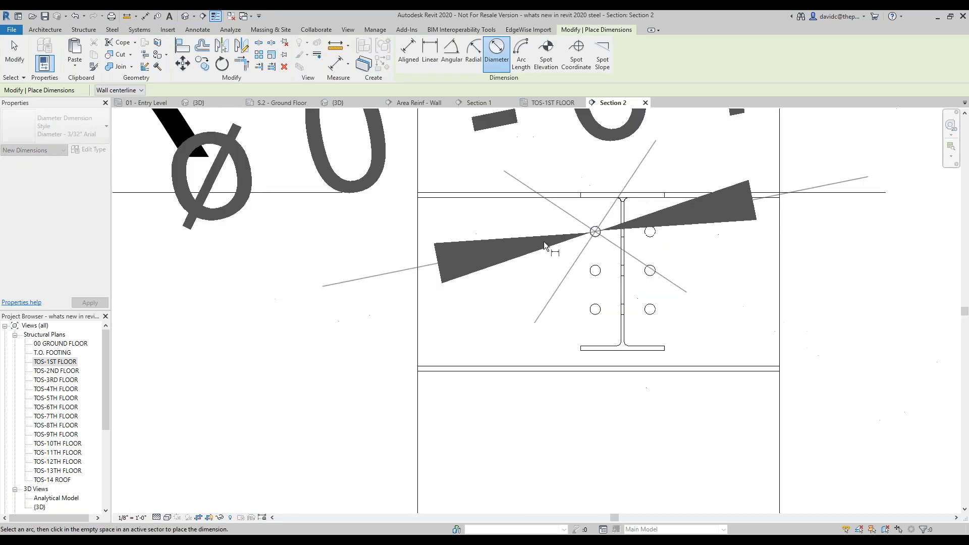
{"action": "scroll", "coordinate": [545, 245], "scroll_direction": "down", "scroll_amount": 2}
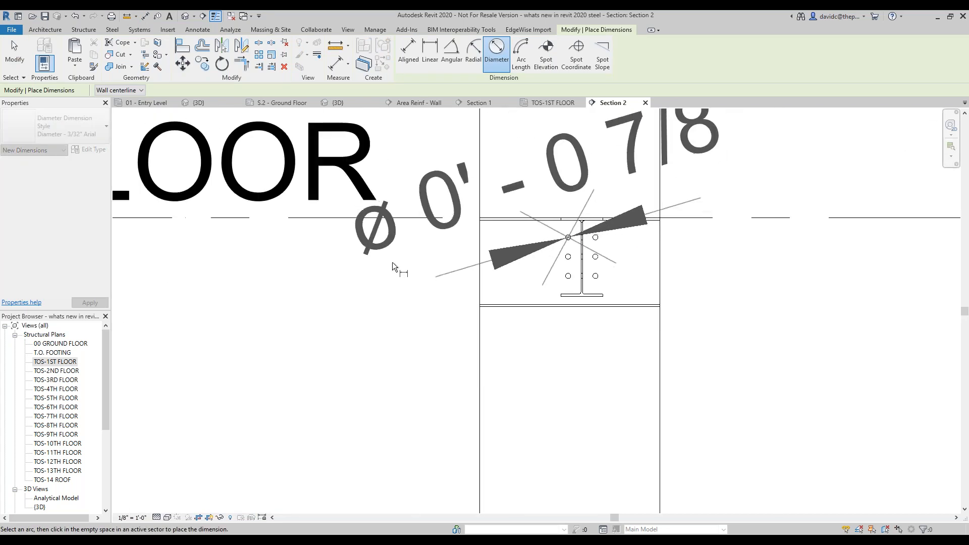
{"action": "left_click", "coordinate": [354, 243]}
{"action": "key", "text": "Escape"}
{"action": "key", "text": "Escape"}
{"action": "left_click", "coordinate": [499, 243]}
{"action": "key", "text": "Delete"}
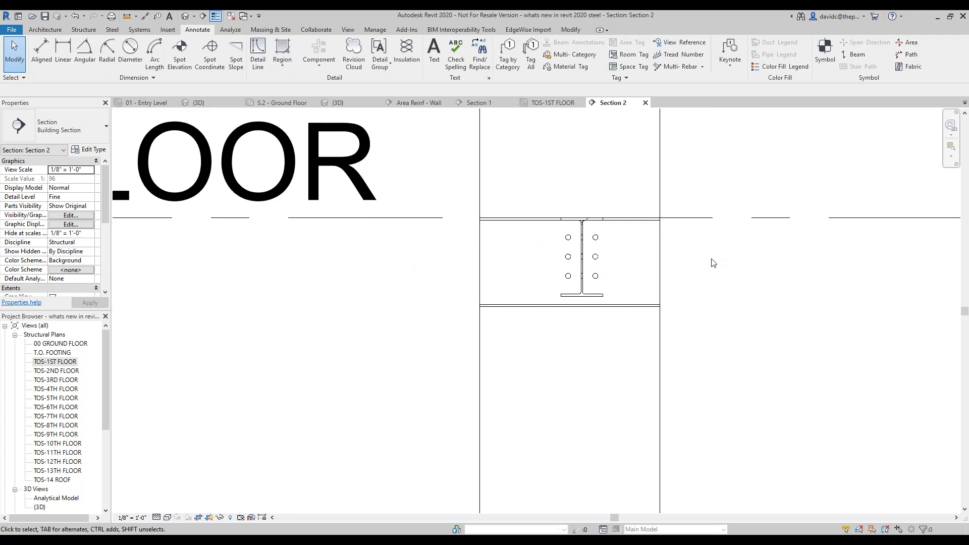
- Switch to the PowerPoint slide show and advance to the Optimize section slide
{"action": "key", "text": "alt+Tab"}
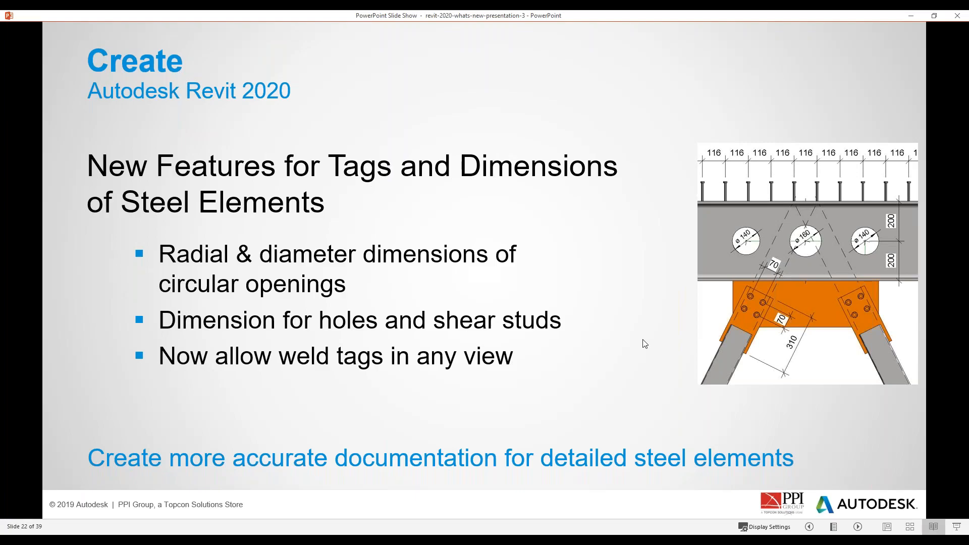
{"action": "left_click", "coordinate": [628, 327]}
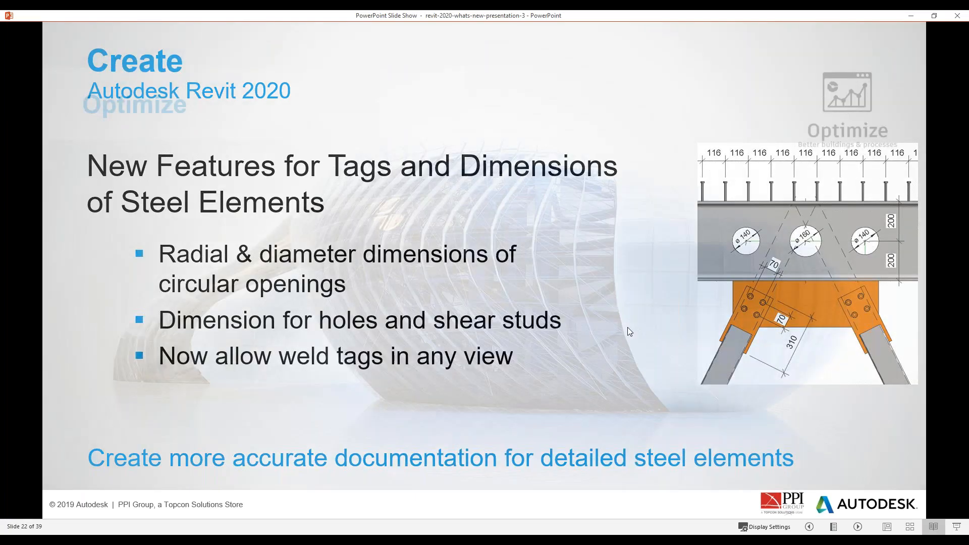
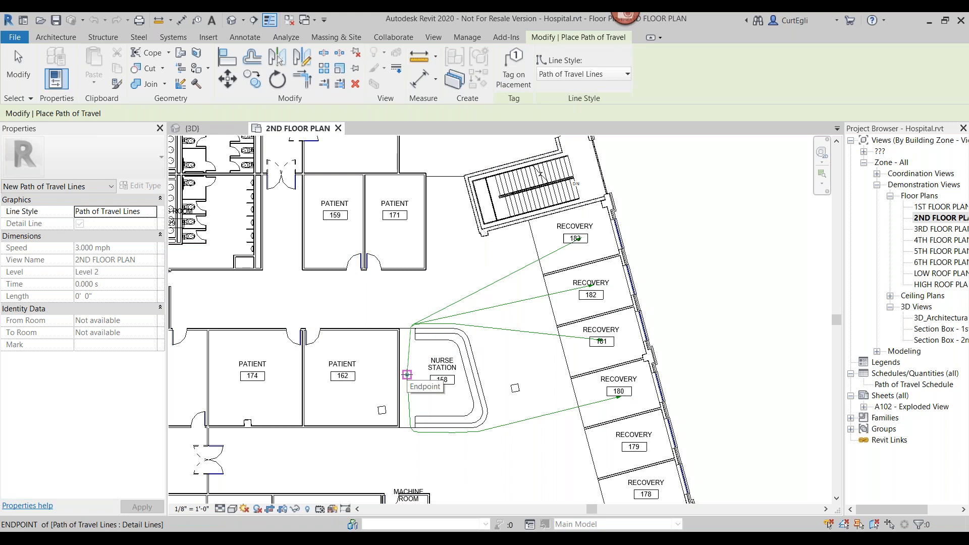
- Add paths of travel from the shared start point at Nurse Station 158 to Recovery 179, Patient 162 and Patient 171
{"action": "left_click", "coordinate": [407, 375]}
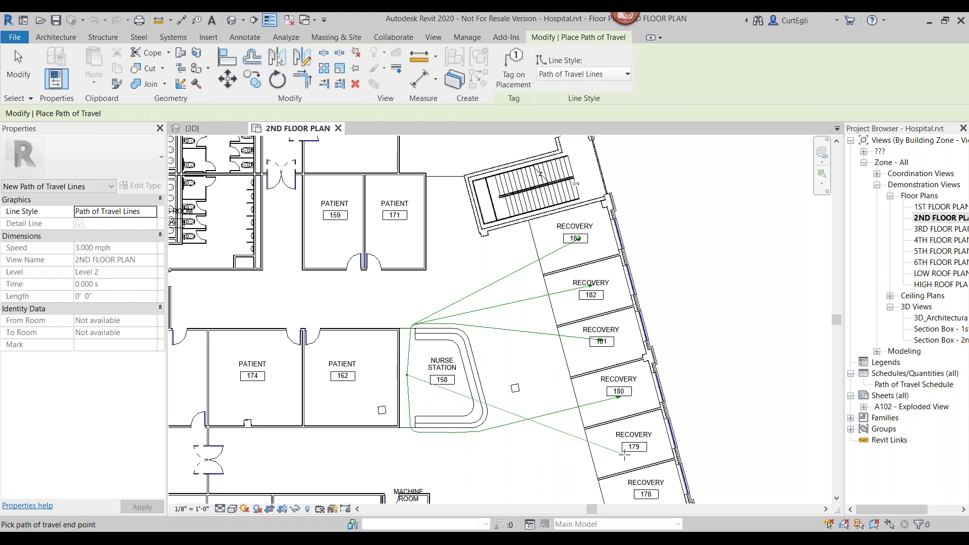
{"action": "left_click", "coordinate": [624, 454]}
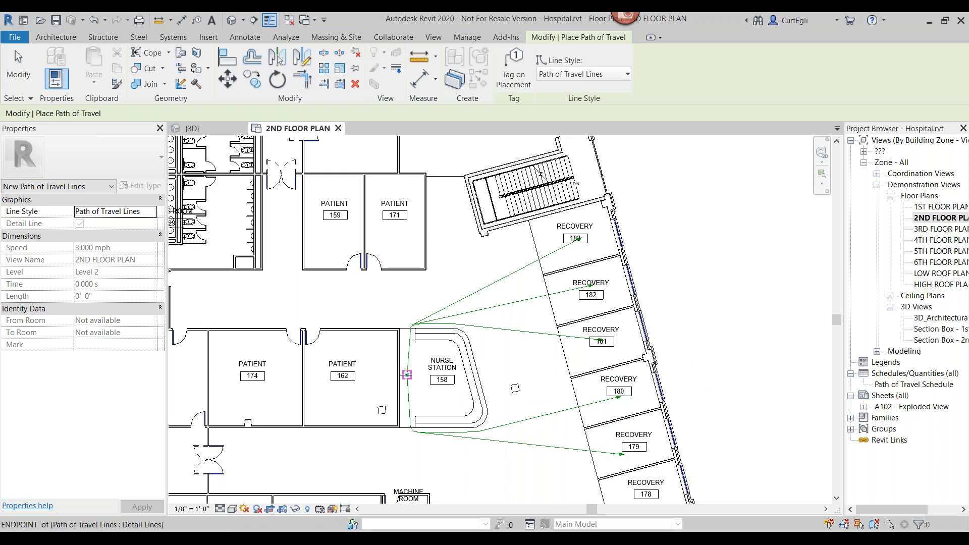
{"action": "left_click", "coordinate": [407, 375]}
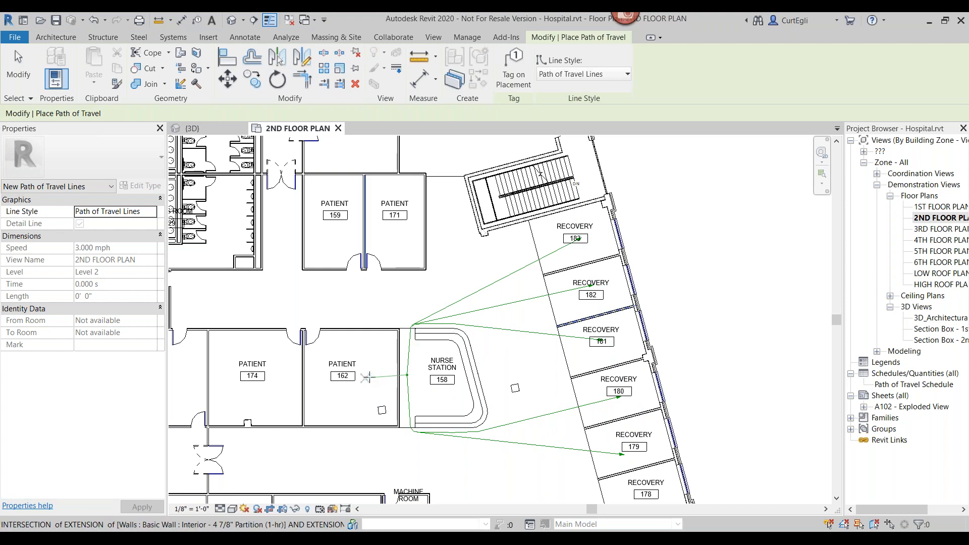
{"action": "left_click", "coordinate": [365, 378]}
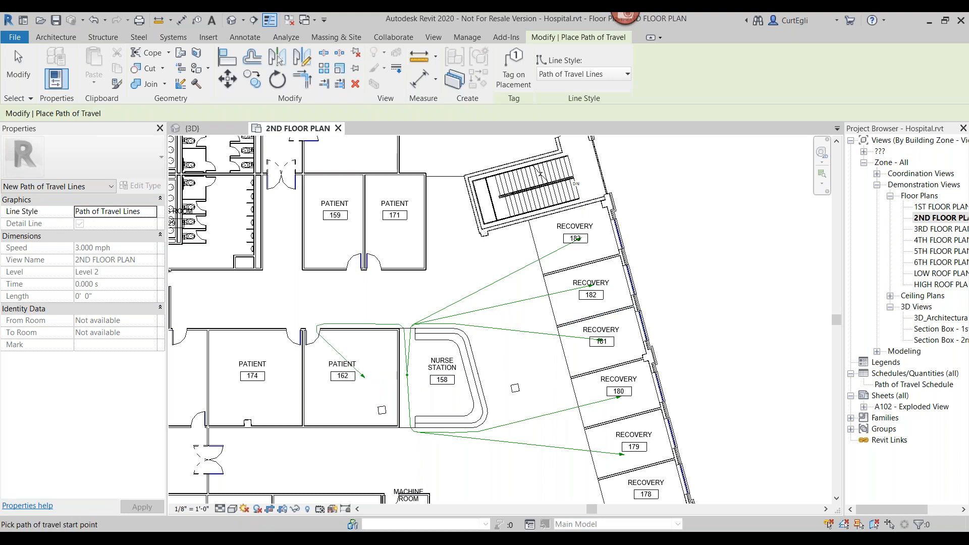
{"action": "left_click", "coordinate": [407, 375]}
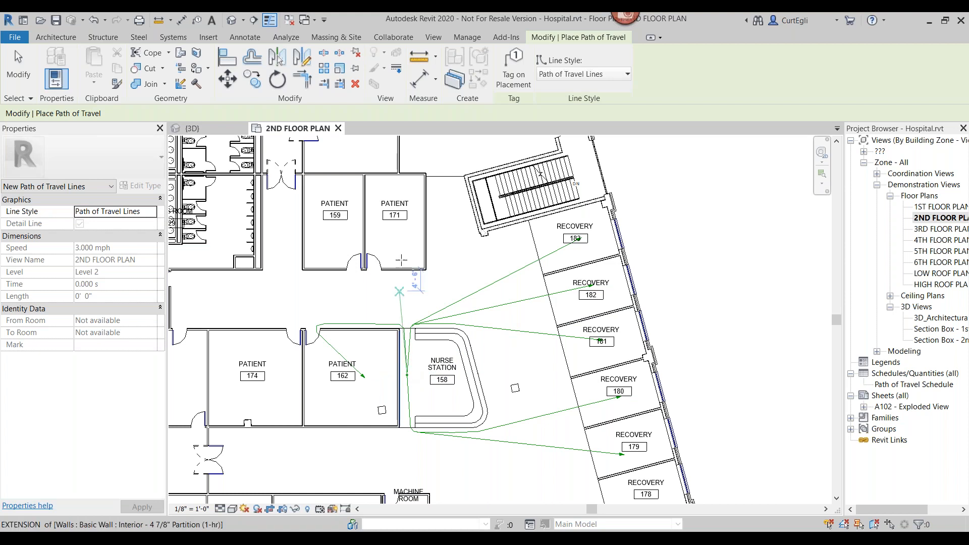
{"action": "left_click", "coordinate": [406, 237]}
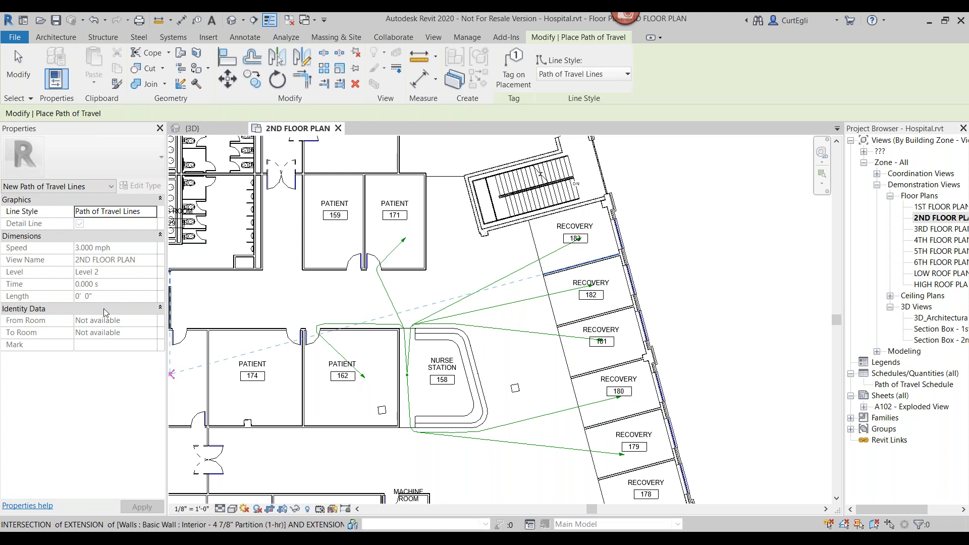
{"action": "key", "text": "Escape"}
{"action": "key", "text": "Escape"}
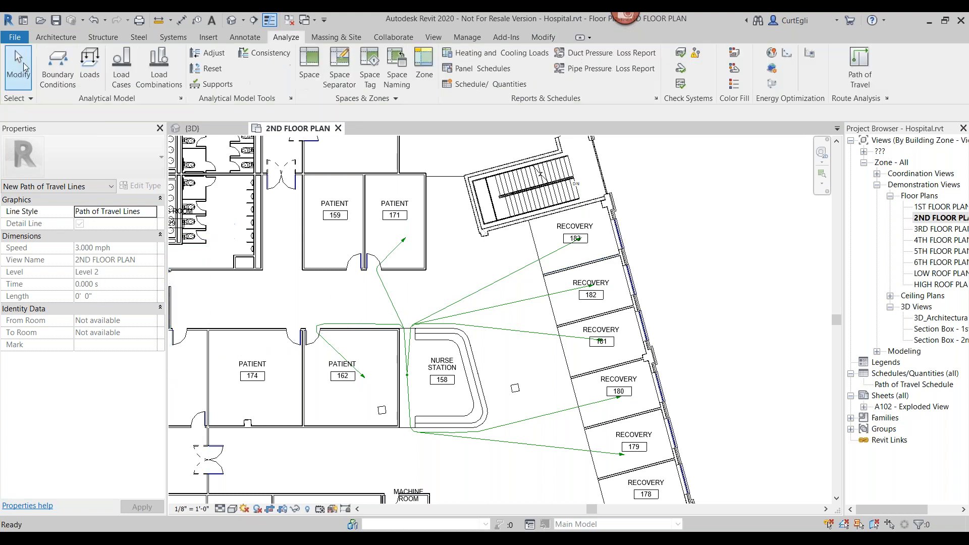
- Check the properties of the path to Patient 171, and review the route analysis obstacle categories and analysis zone without saving changes
{"action": "left_click", "coordinate": [383, 285]}
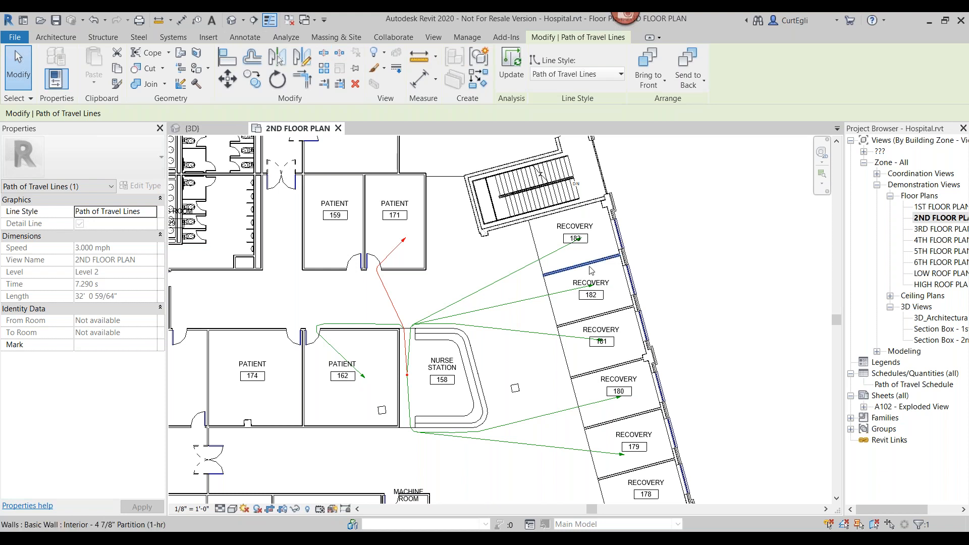
{"action": "key", "text": "Escape"}
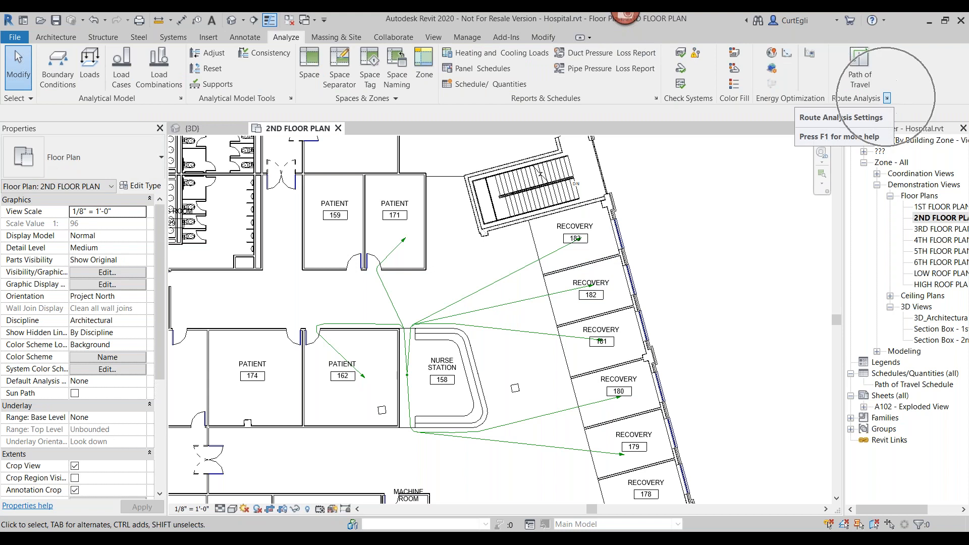
{"action": "left_click", "coordinate": [887, 99]}
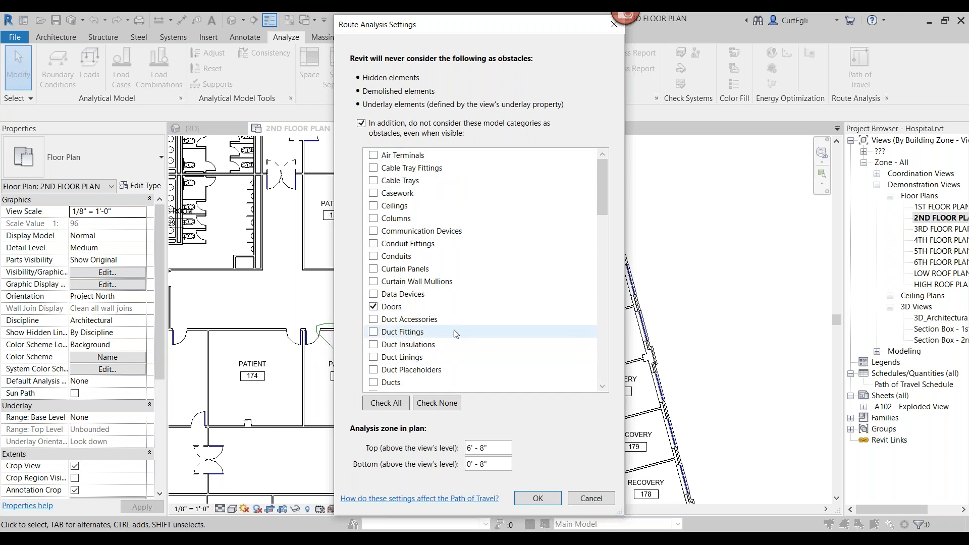
{"action": "left_click_drag", "start_coordinate": [601, 198], "coordinate": [606, 175]}
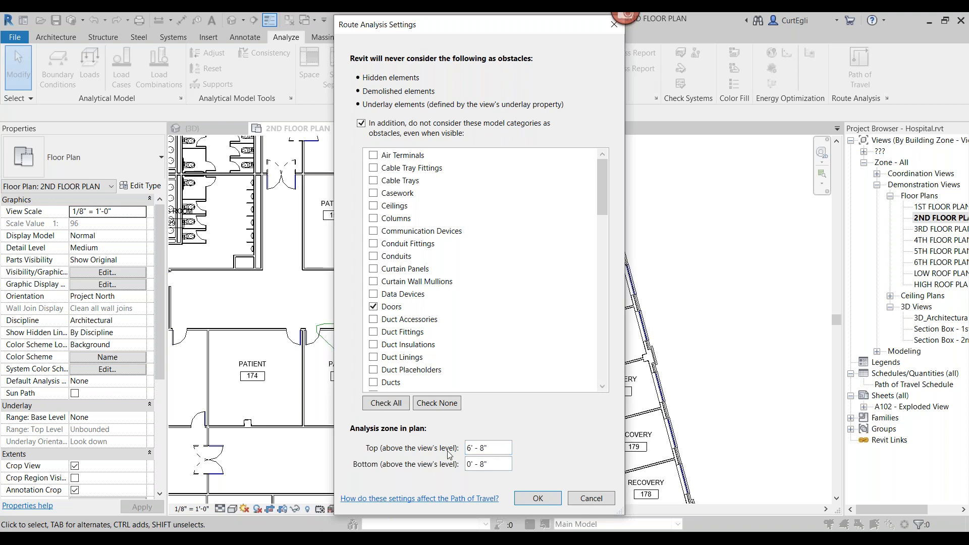
{"action": "left_click", "coordinate": [598, 499]}
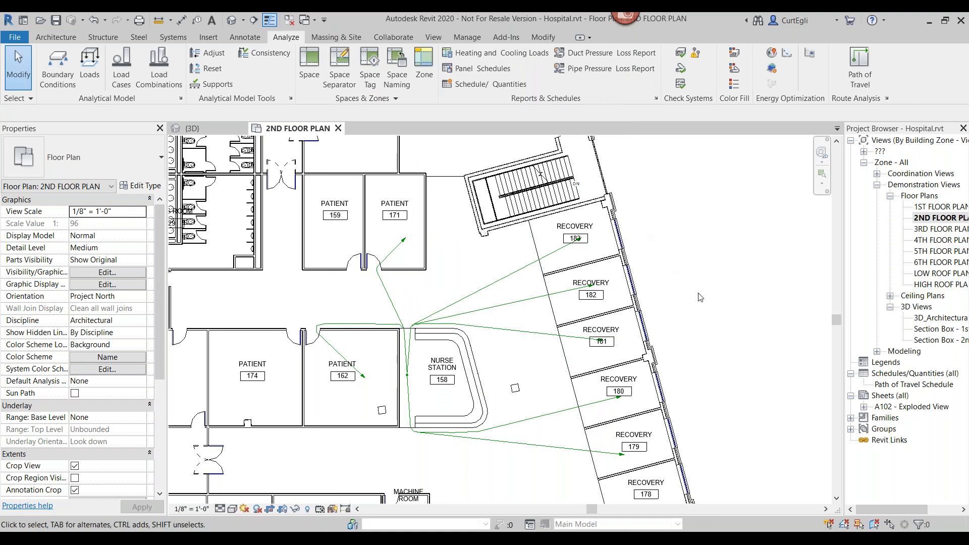
- Open the Path of Travel Schedule to examine the marks, times and lengths of the paths
{"action": "left_click", "coordinate": [895, 385]}
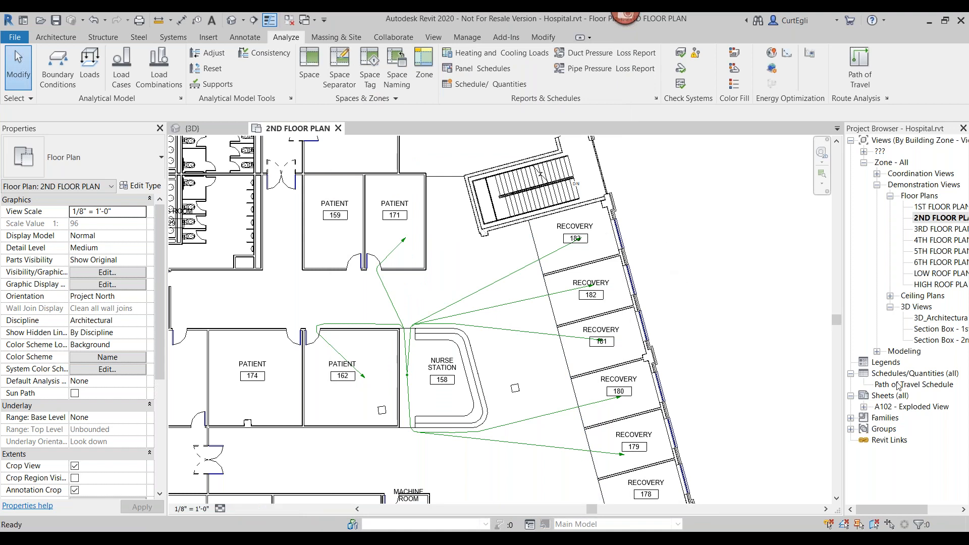
{"action": "double_click", "coordinate": [896, 384]}
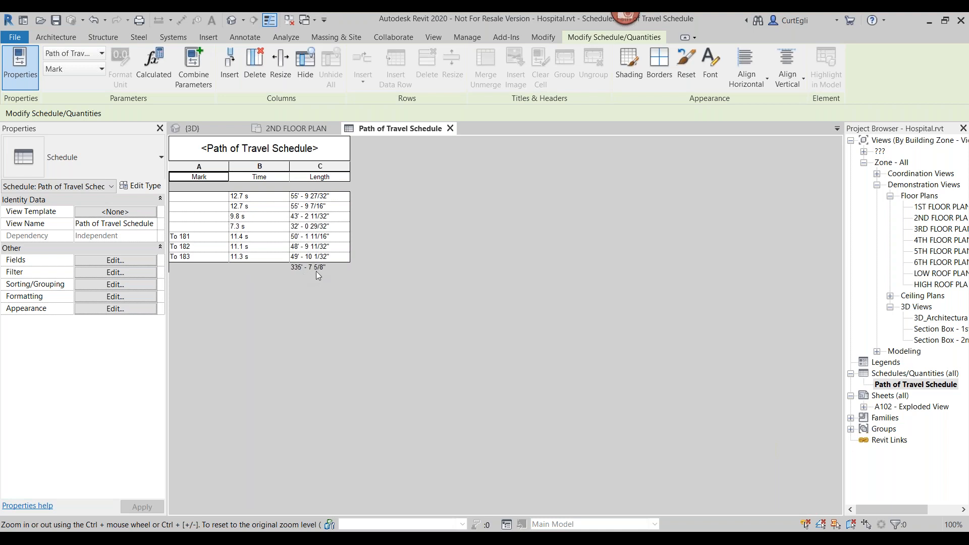
- In the 2nd floor plan, tag the paths of travel to Recovery 179 through 183, Patient 162 and Patient 171, with leaders
{"action": "left_click", "coordinate": [286, 131]}
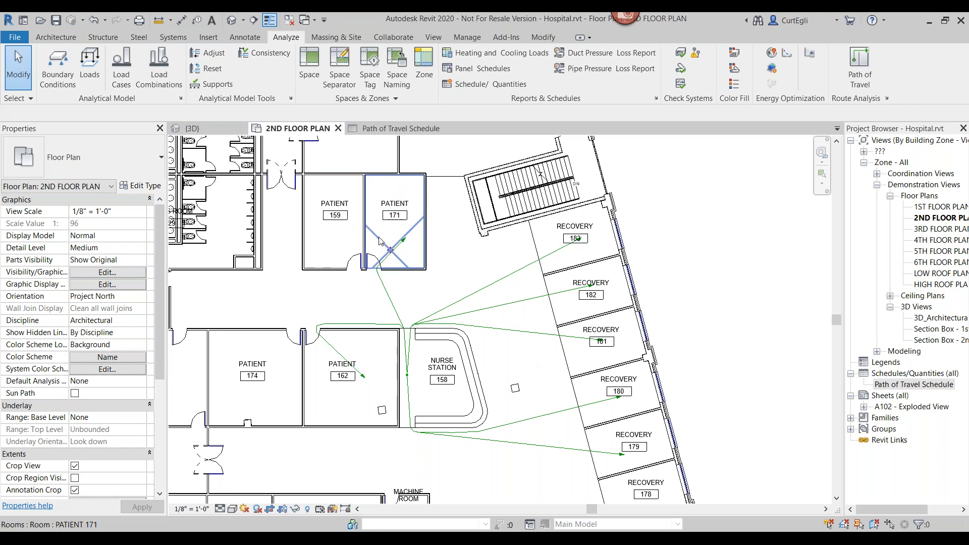
{"action": "left_click", "coordinate": [198, 21]}
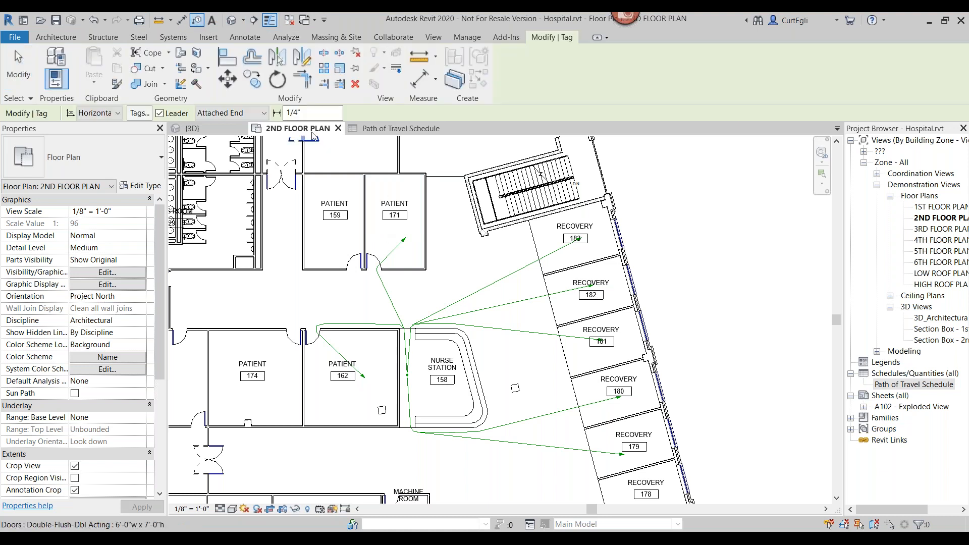
{"action": "left_click", "coordinate": [485, 283]}
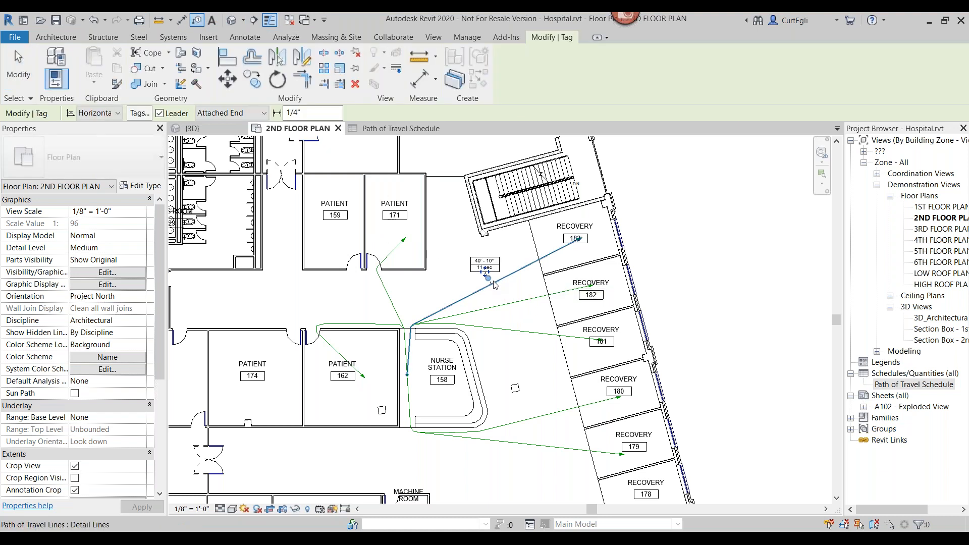
{"action": "left_click", "coordinate": [529, 299]}
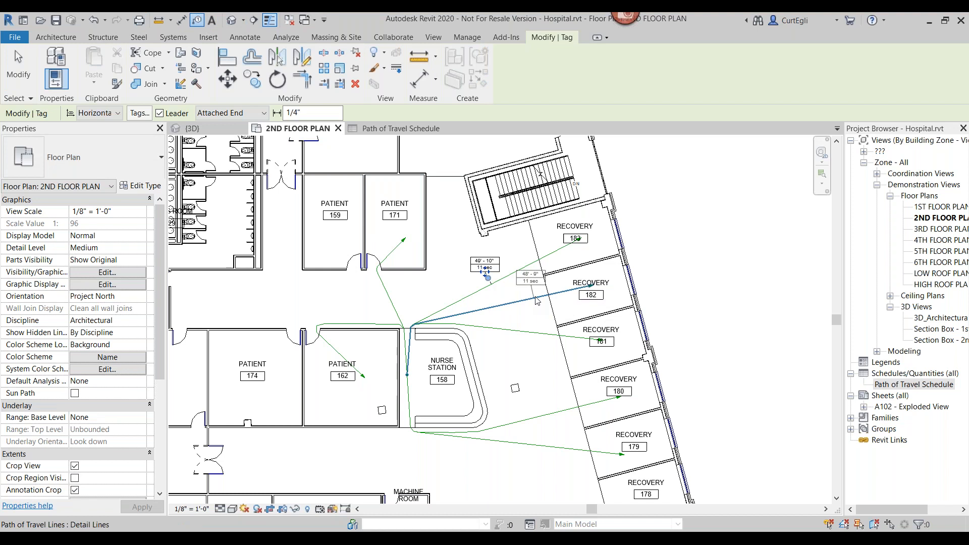
{"action": "left_click", "coordinate": [532, 340]}
{"action": "left_click", "coordinate": [547, 415]}
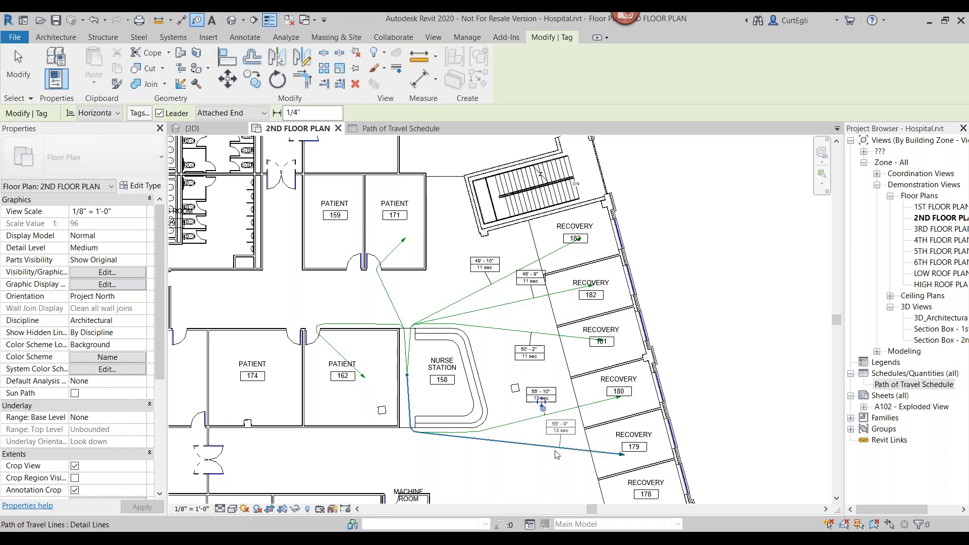
{"action": "left_click", "coordinate": [555, 455]}
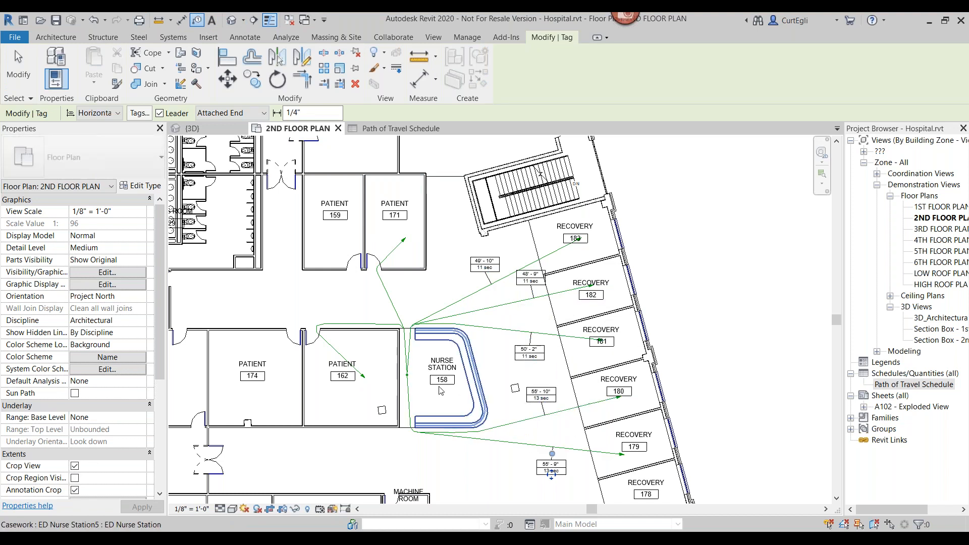
{"action": "left_click", "coordinate": [353, 322]}
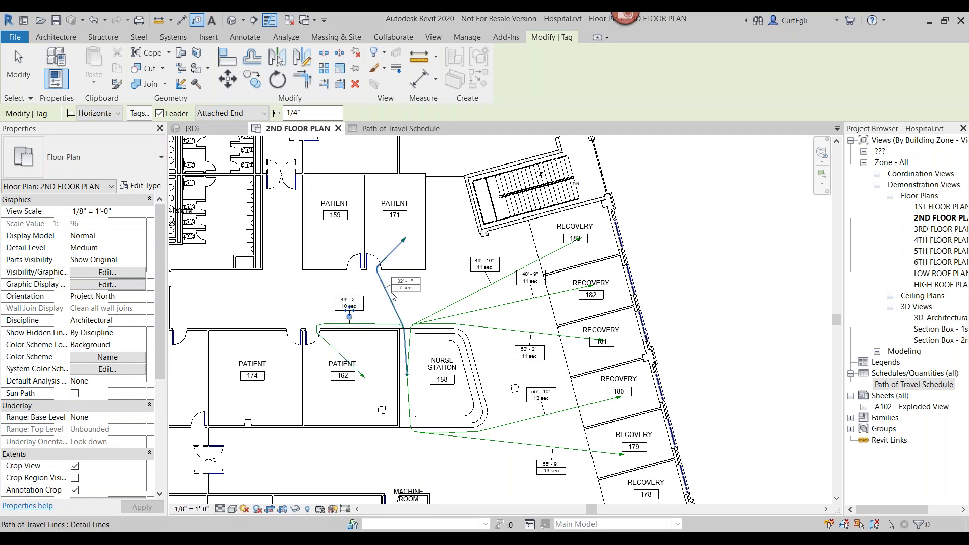
{"action": "left_click", "coordinate": [393, 296]}
{"action": "key", "text": "Escape"}
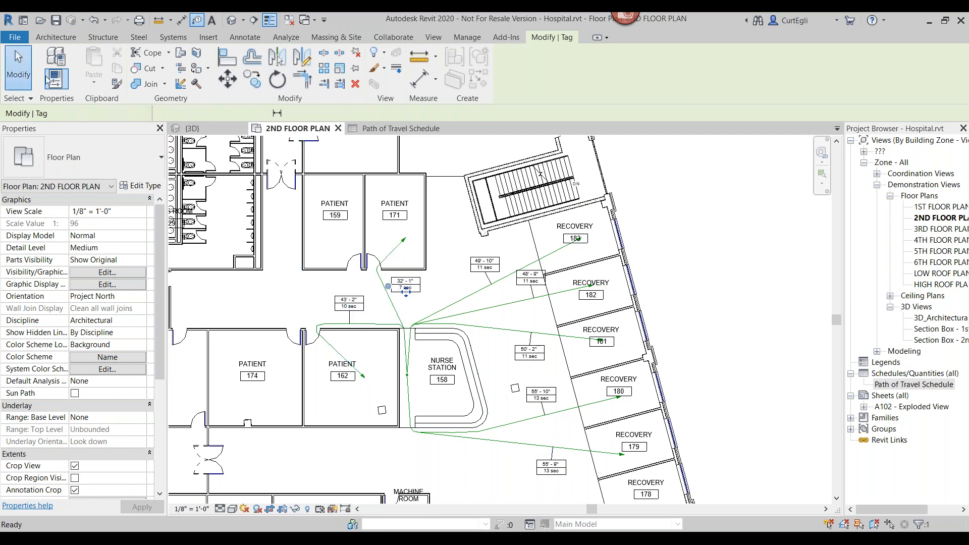
{"action": "scroll", "coordinate": [376, 263], "scroll_direction": "up", "scroll_amount": 1}
{"action": "scroll", "coordinate": [372, 267], "scroll_direction": "up", "scroll_amount": 2}
{"action": "left_click", "coordinate": [454, 364]}
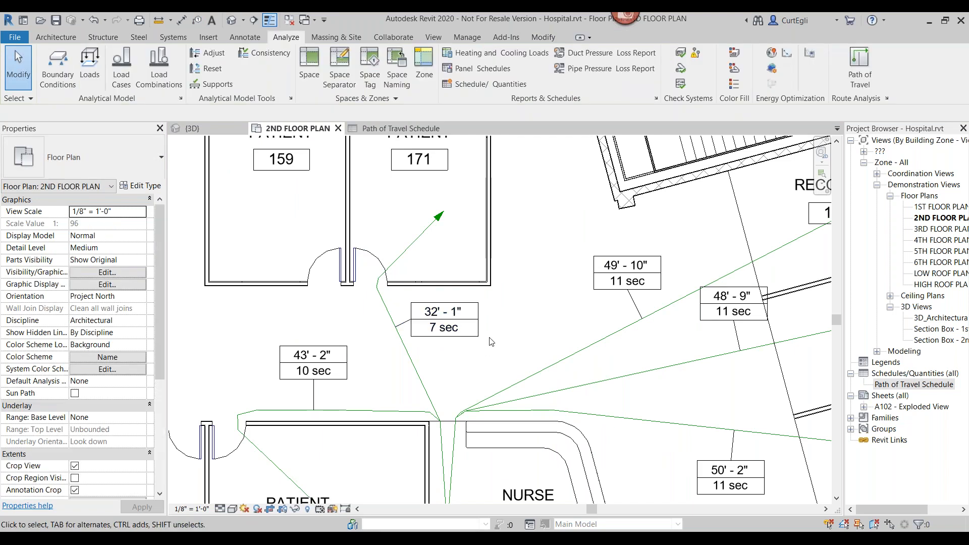
- Place a 30" x 30" Table-End on the path of travel into Recovery 179 and update that path to route around it
{"action": "scroll", "coordinate": [489, 341], "scroll_direction": "down", "scroll_amount": 3}
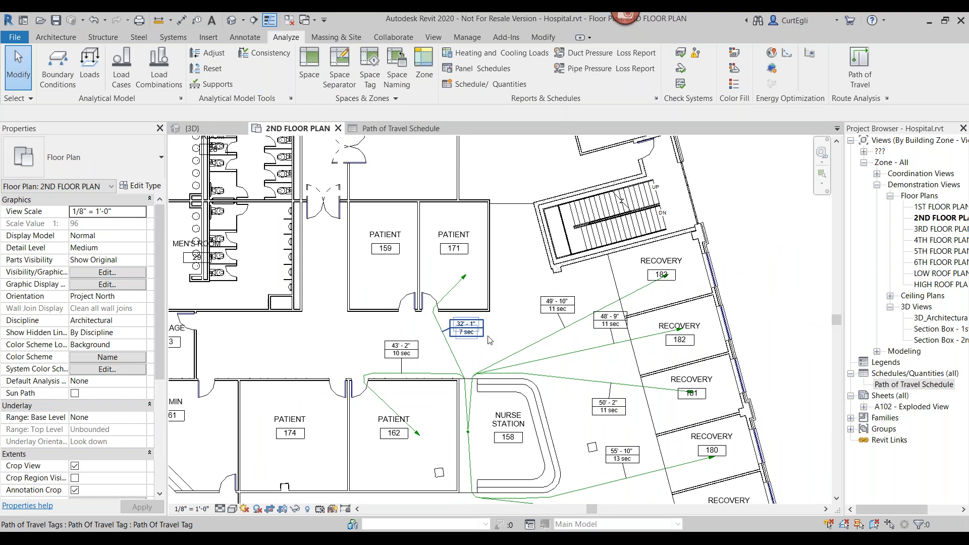
{"action": "middle_click_drag", "start_coordinate": [571, 405], "coordinate": [437, 277]}
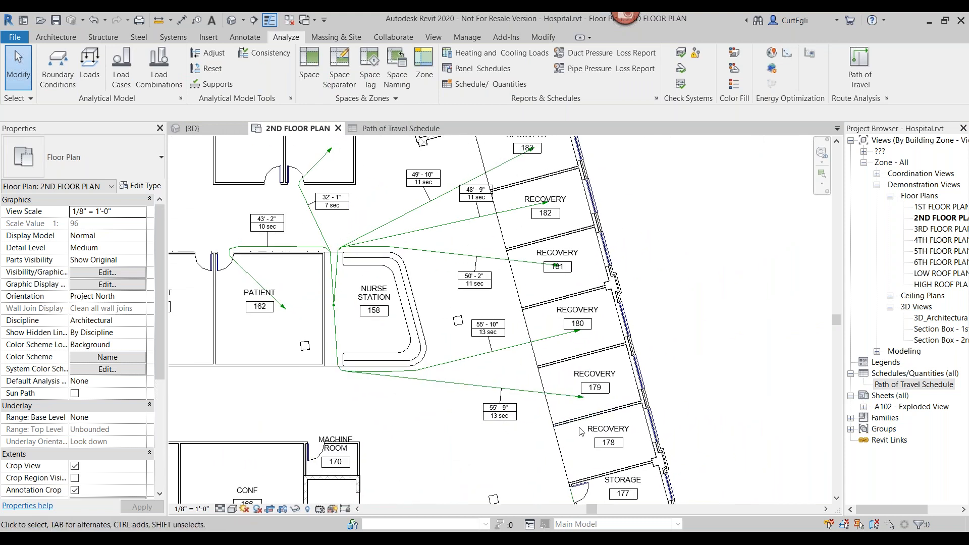
{"action": "scroll", "coordinate": [538, 353], "scroll_direction": "up", "scroll_amount": 2}
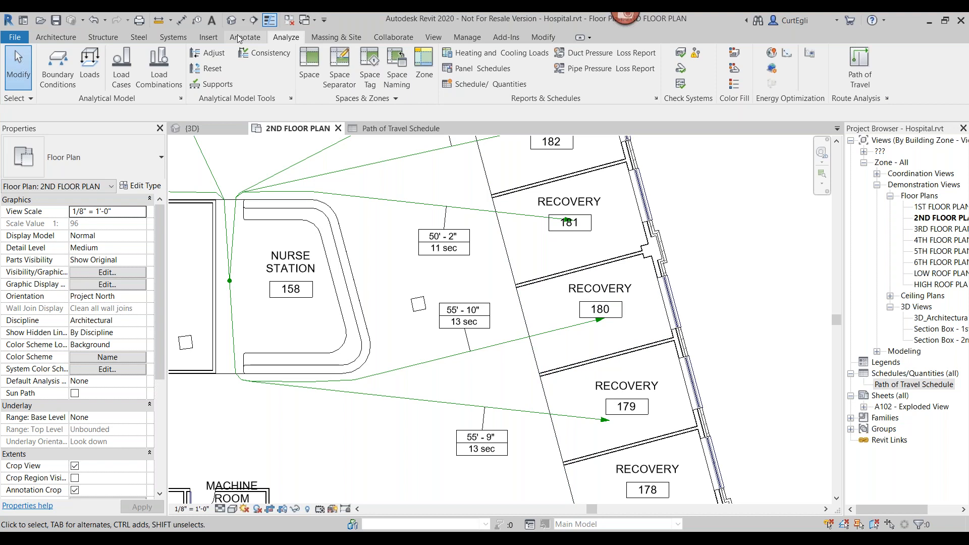
{"action": "left_click", "coordinate": [51, 37]}
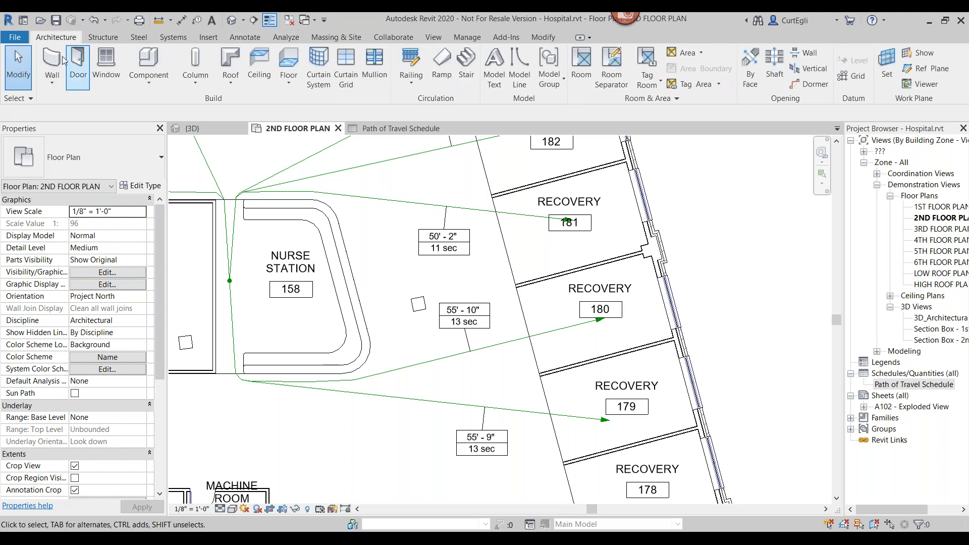
{"action": "left_click", "coordinate": [154, 60]}
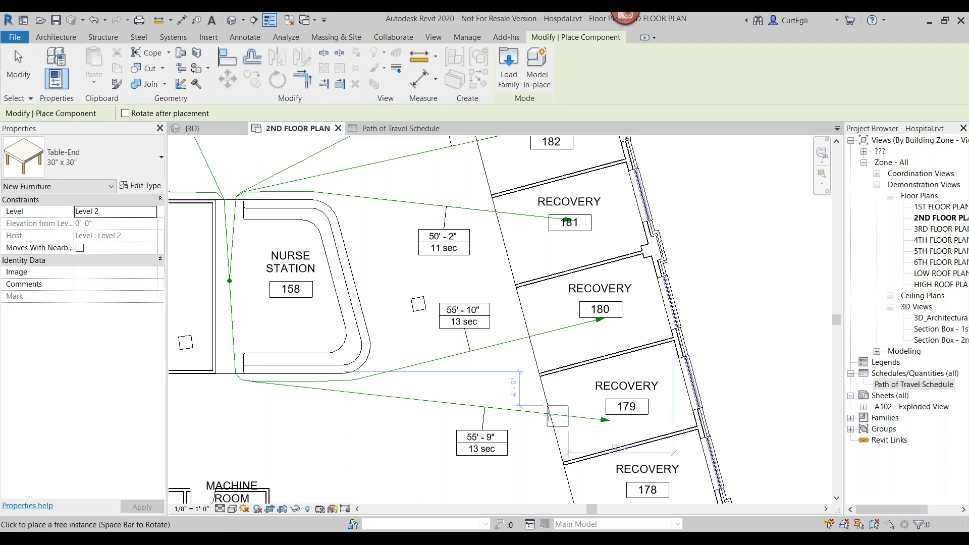
{"action": "key", "text": "Escape"}
{"action": "key", "text": "Escape"}
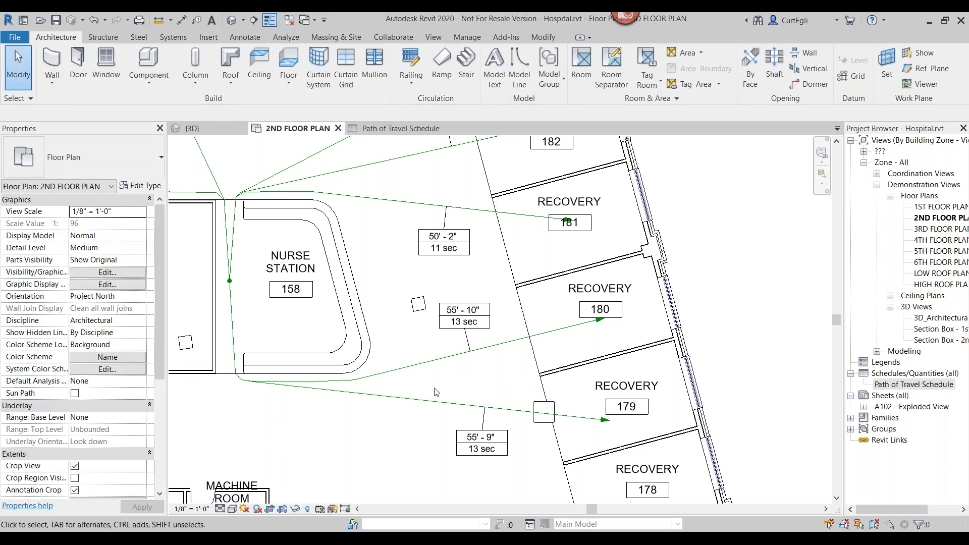
{"action": "left_click", "coordinate": [442, 407]}
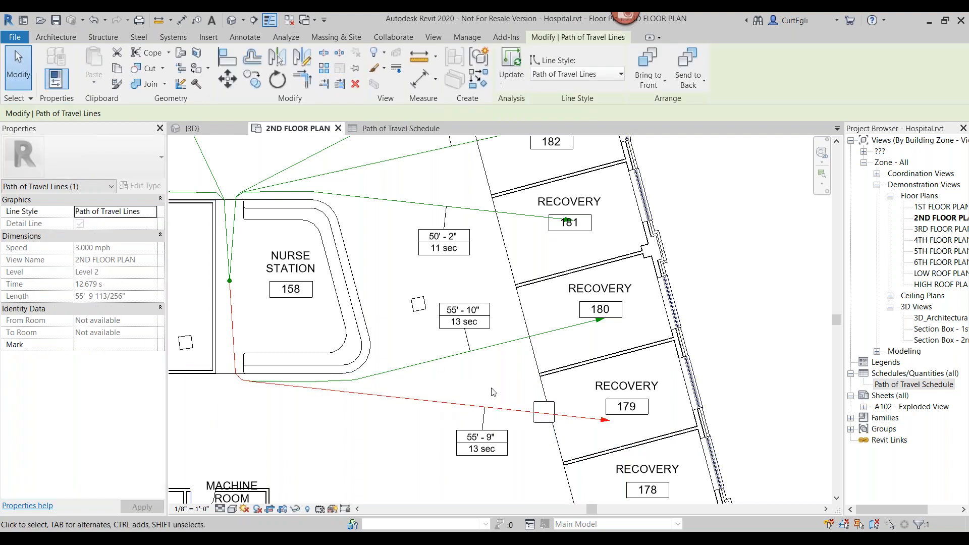
{"action": "left_click", "coordinate": [509, 76]}
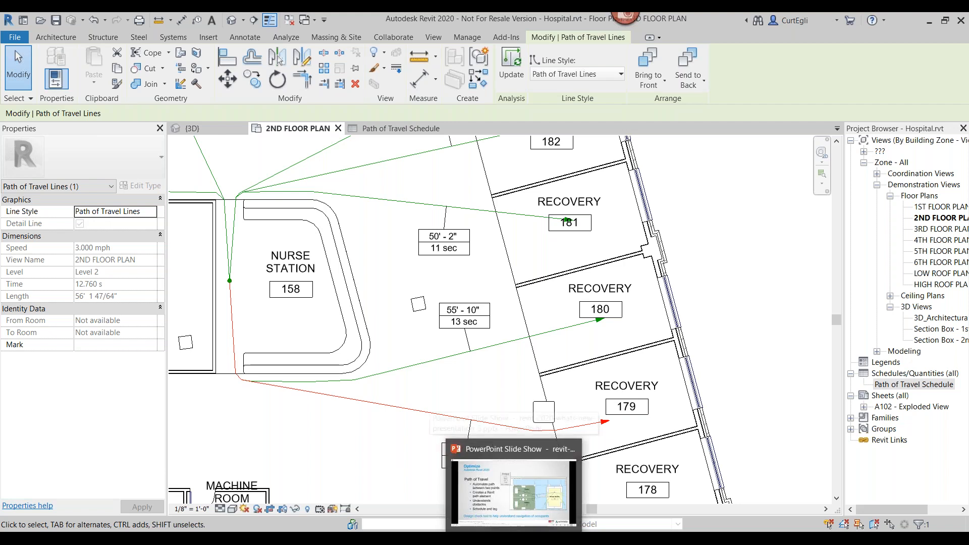
- Switch to the PowerPoint slide show, advance to the Improved OR in View Filters slide, and return to Revit
{"action": "left_click", "coordinate": [515, 539]}
{"action": "key", "text": "Right"}
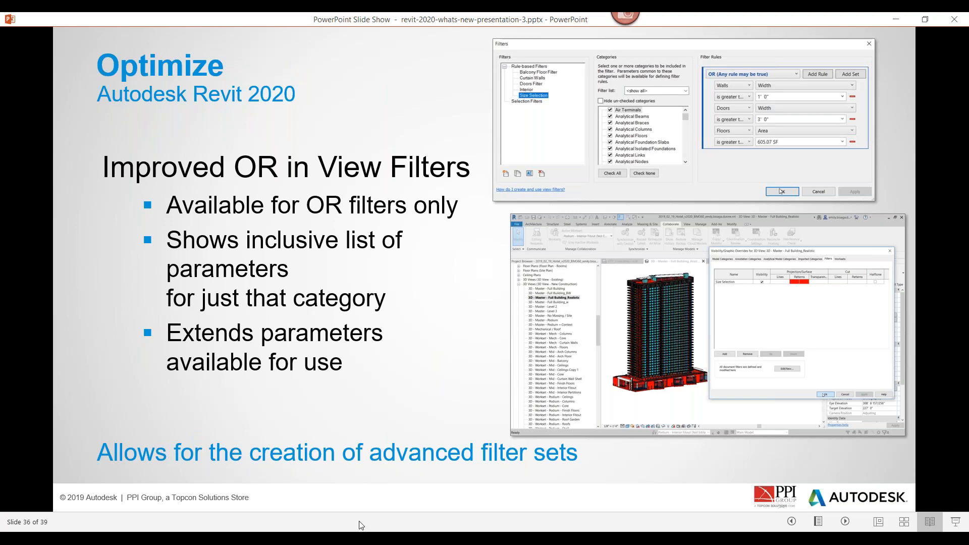
{"action": "mouse_move", "coordinate": [483, 537]}
{"action": "left_click", "coordinate": [474, 500]}
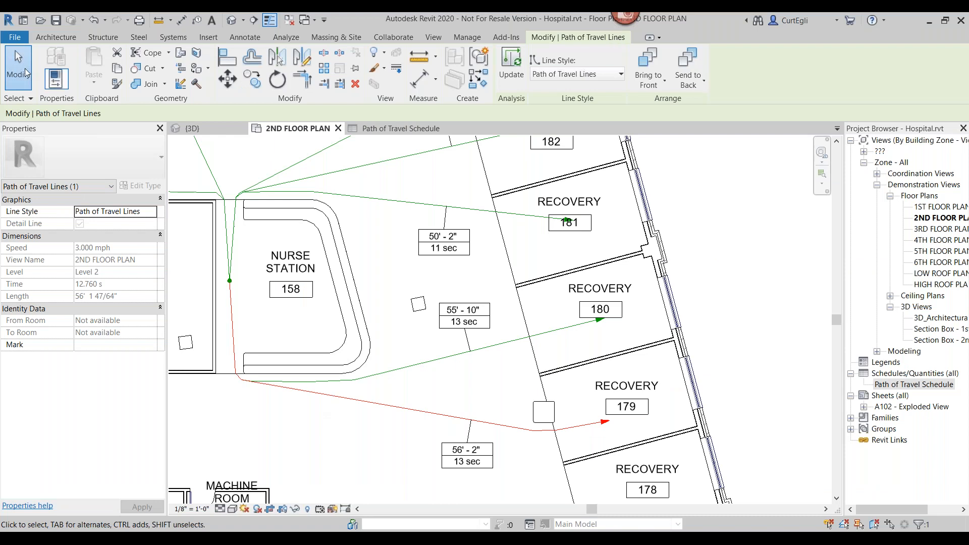
- Close the Hospital project
{"action": "left_click", "coordinate": [14, 38]}
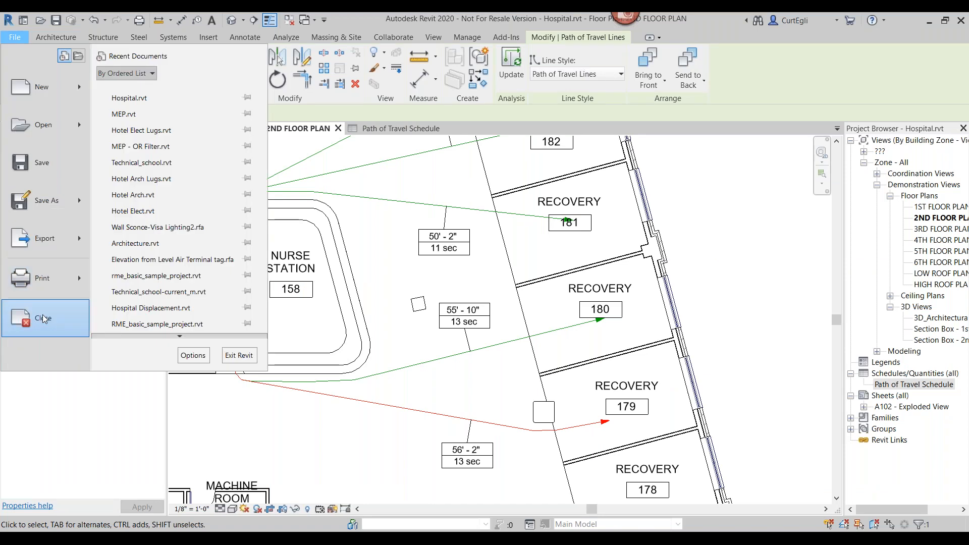
{"action": "left_click", "coordinate": [433, 299]}
{"action": "left_click", "coordinate": [512, 280]}
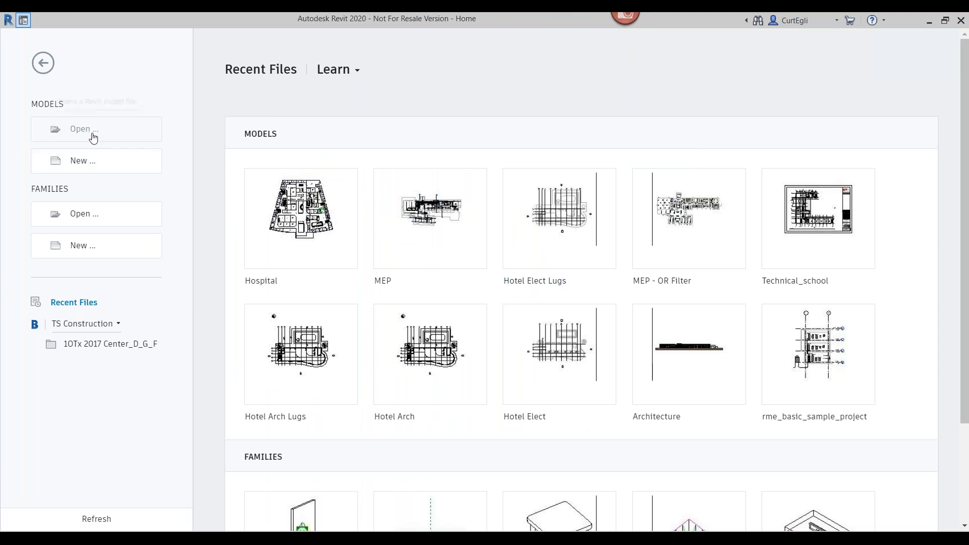
- Open MEP - OR Filter.rvt from the Audubon - OR filter folder and widen the Project Browser
{"action": "left_click", "coordinate": [84, 132]}
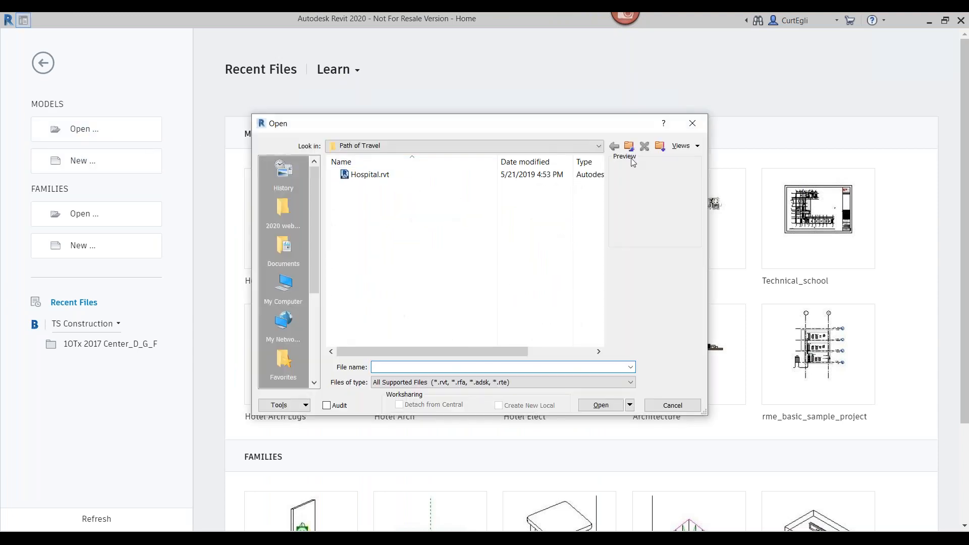
{"action": "left_click", "coordinate": [628, 147]}
{"action": "double_click", "coordinate": [364, 186]}
{"action": "left_click", "coordinate": [378, 187]}
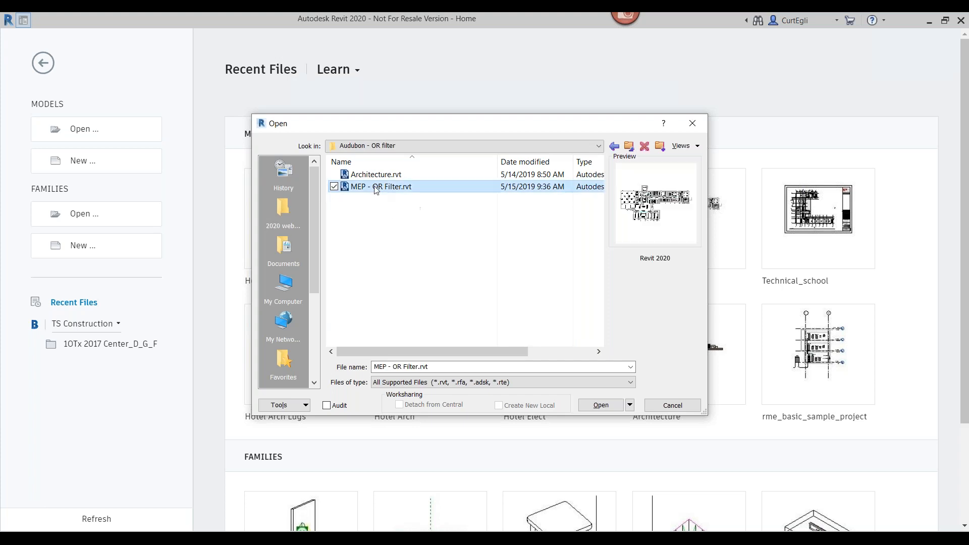
{"action": "left_click", "coordinate": [602, 405]}
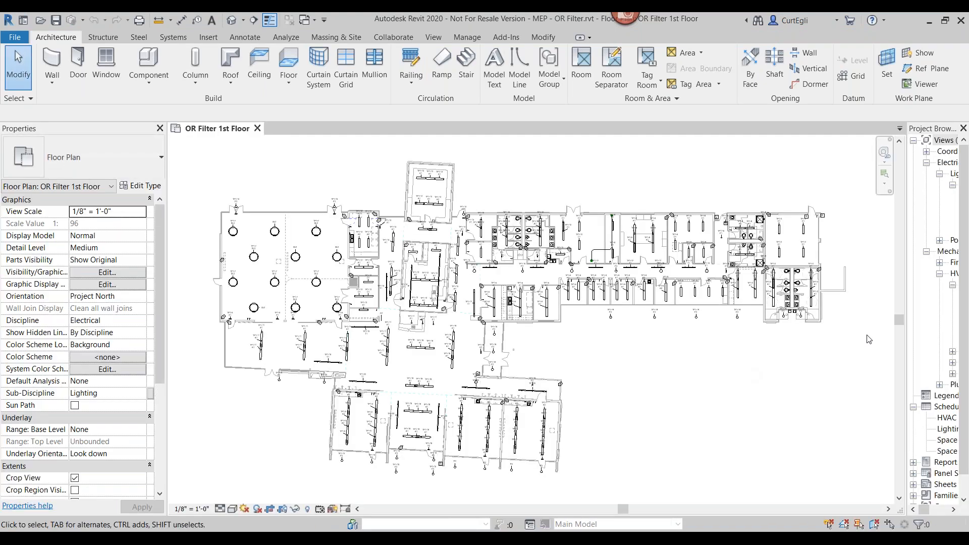
{"action": "left_click_drag", "start_coordinate": [905, 349], "coordinate": [807, 348]}
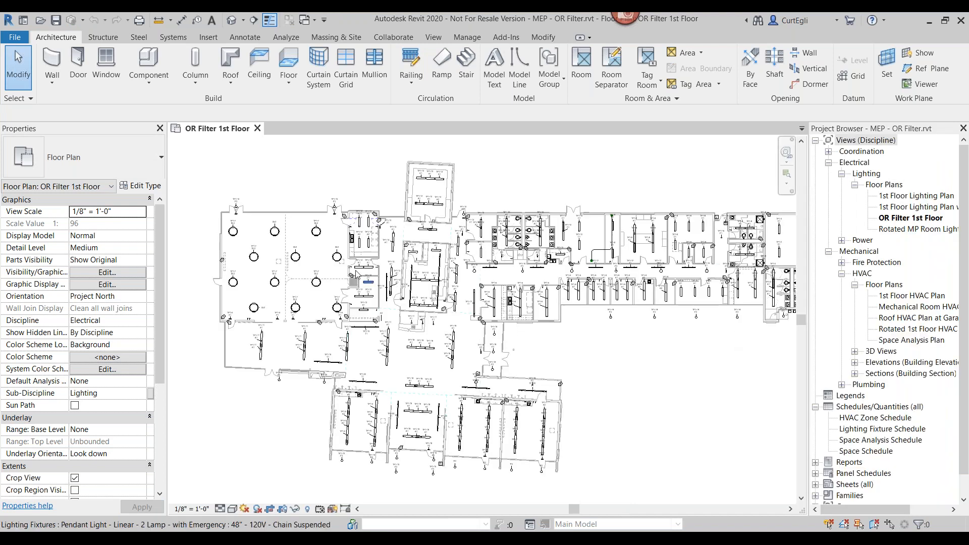
- Check the properties of the handicap drinking fountain, including its electrical connection parameter, in the OR Filter 1st Floor plan
{"action": "scroll", "coordinate": [501, 272], "scroll_direction": "up", "scroll_amount": 5}
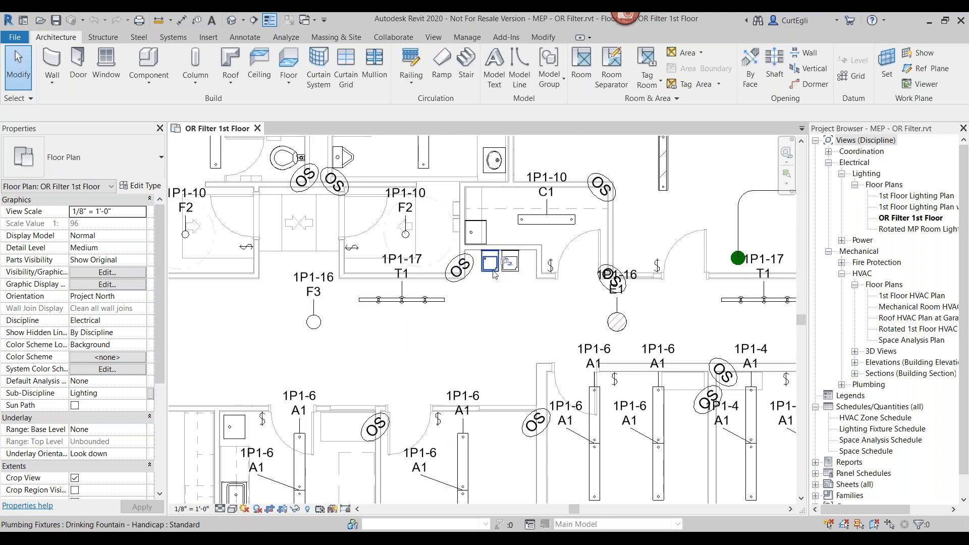
{"action": "left_click", "coordinate": [494, 275]}
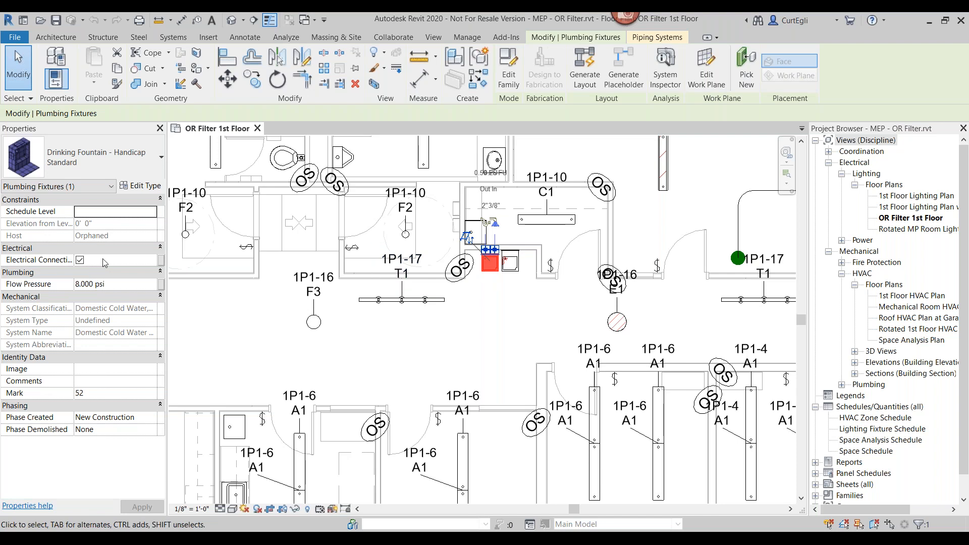
{"action": "left_click", "coordinate": [427, 329]}
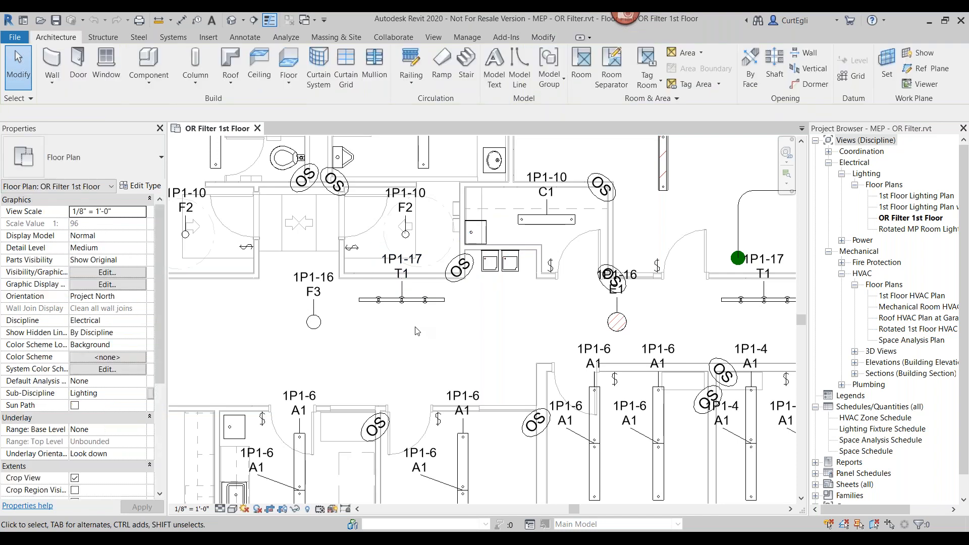
- Examine the lavatories and other plumbing fixtures around the restrooms in the floor plan
{"action": "scroll", "coordinate": [417, 331], "scroll_direction": "down", "scroll_amount": 5}
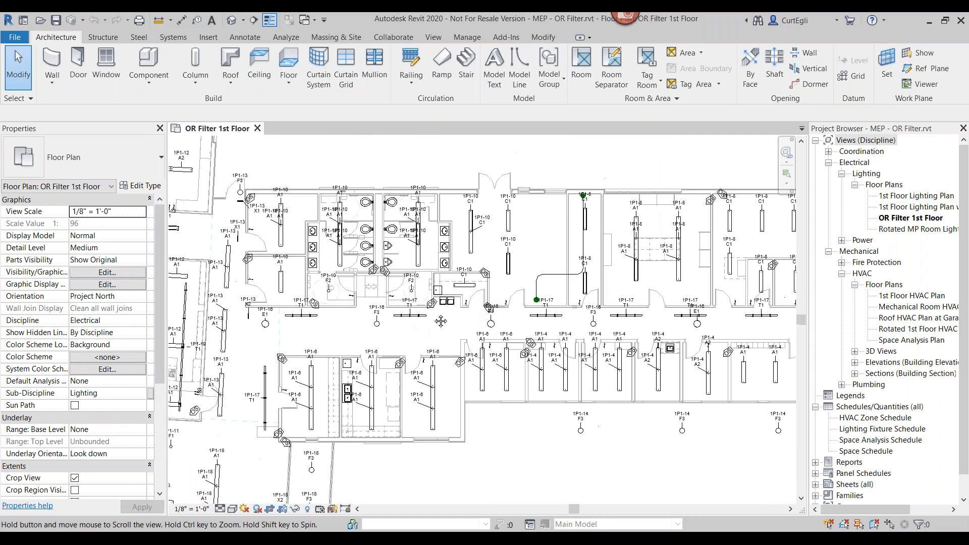
{"action": "middle_click_drag", "start_coordinate": [440, 321], "coordinate": [466, 312]}
{"action": "scroll", "coordinate": [423, 344], "scroll_direction": "down", "scroll_amount": 1}
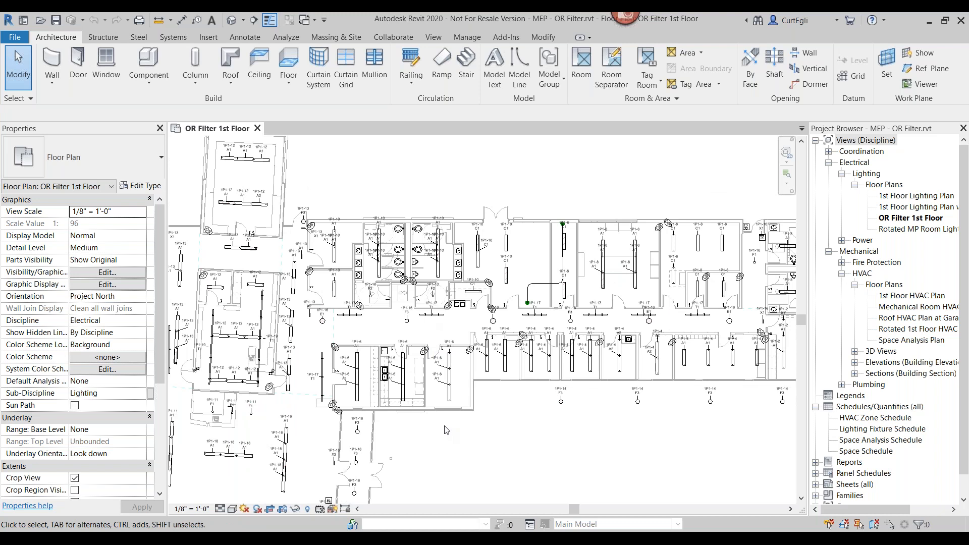
{"action": "scroll", "coordinate": [347, 269], "scroll_direction": "up", "scroll_amount": 4}
{"action": "scroll", "coordinate": [374, 252], "scroll_direction": "up", "scroll_amount": 1}
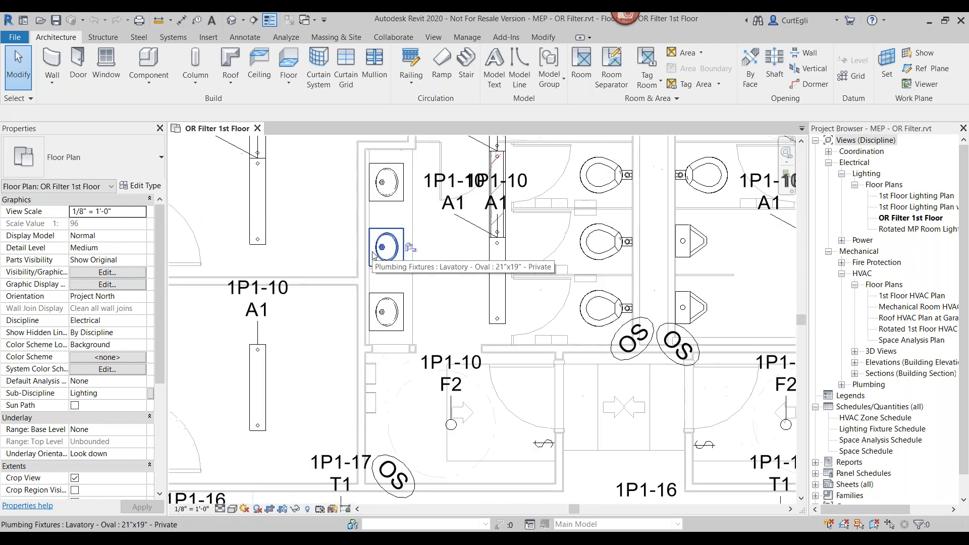
{"action": "scroll", "coordinate": [376, 253], "scroll_direction": "down", "scroll_amount": 2}
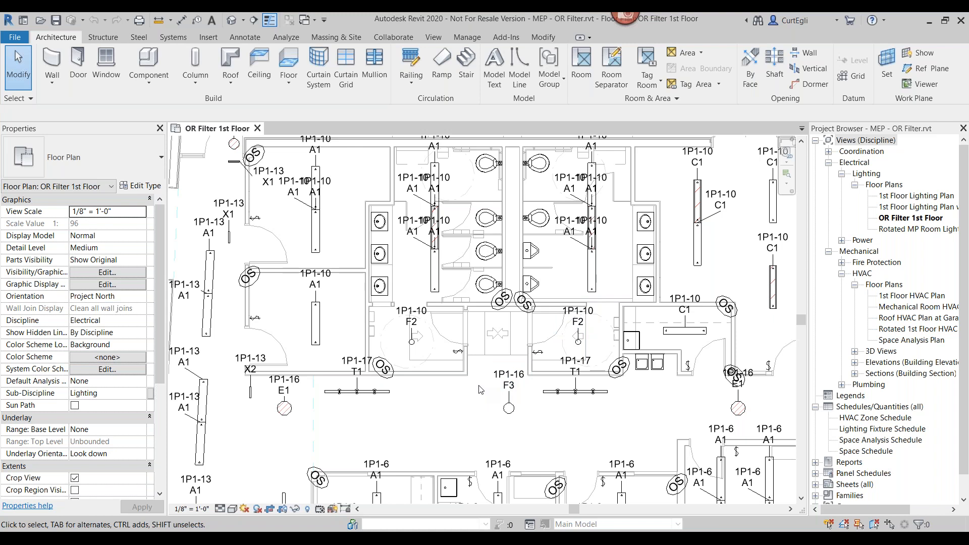
{"action": "scroll", "coordinate": [479, 435], "scroll_direction": "down", "scroll_amount": 2}
{"action": "middle_click_drag", "start_coordinate": [443, 401], "coordinate": [412, 352]}
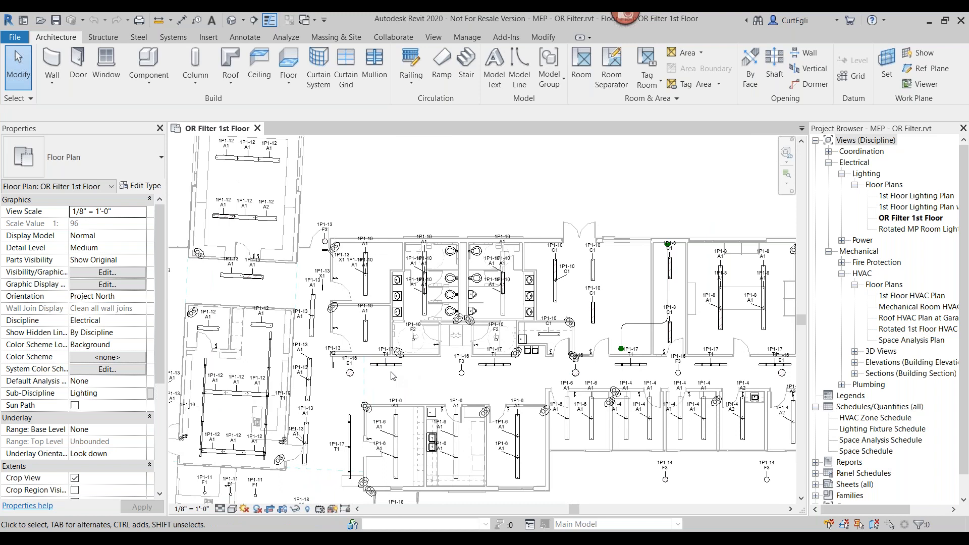
- Create a new rule-based view filter named "circuit check" from the floor plan's Visibility/Graphic Overrides
{"action": "key", "text": "g"}
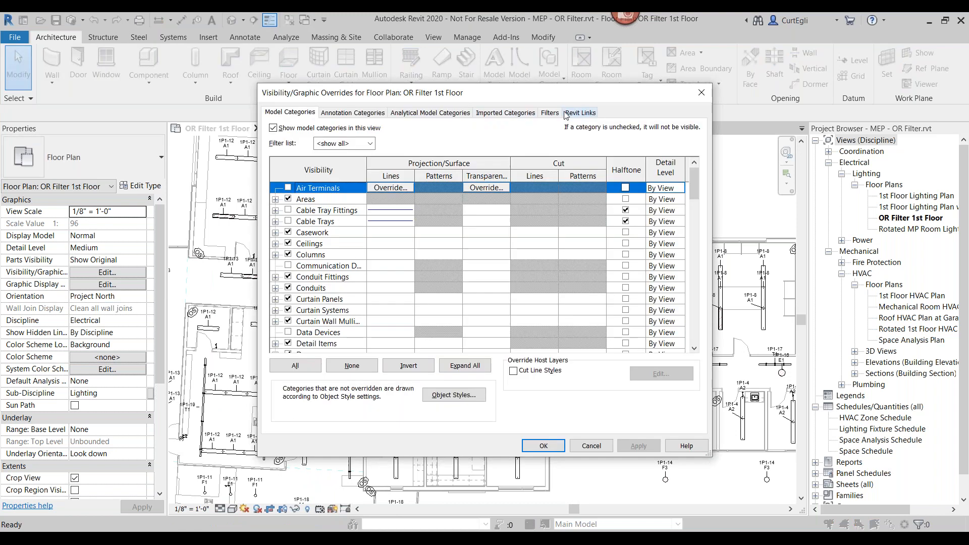
{"action": "left_click", "coordinate": [549, 112]}
{"action": "left_click", "coordinate": [442, 383]}
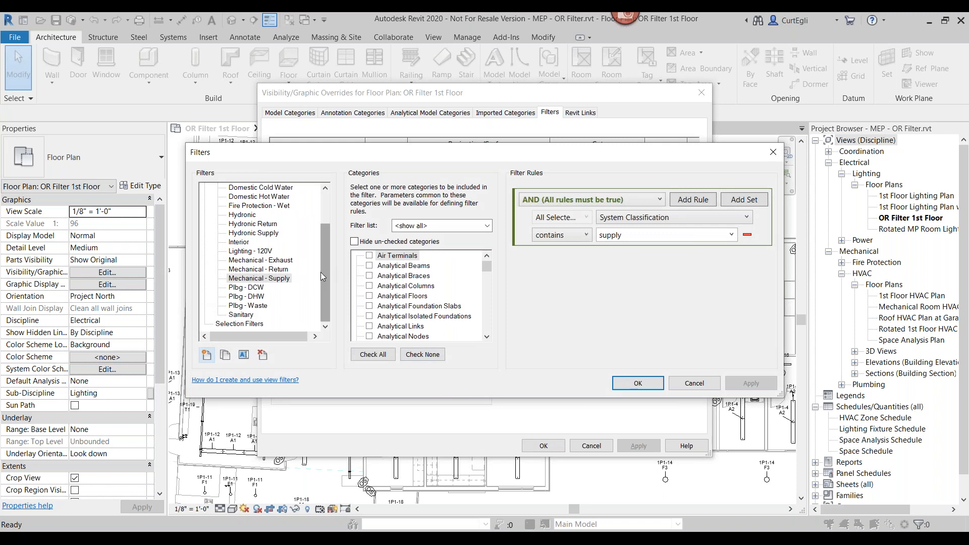
{"action": "left_click", "coordinate": [207, 354]}
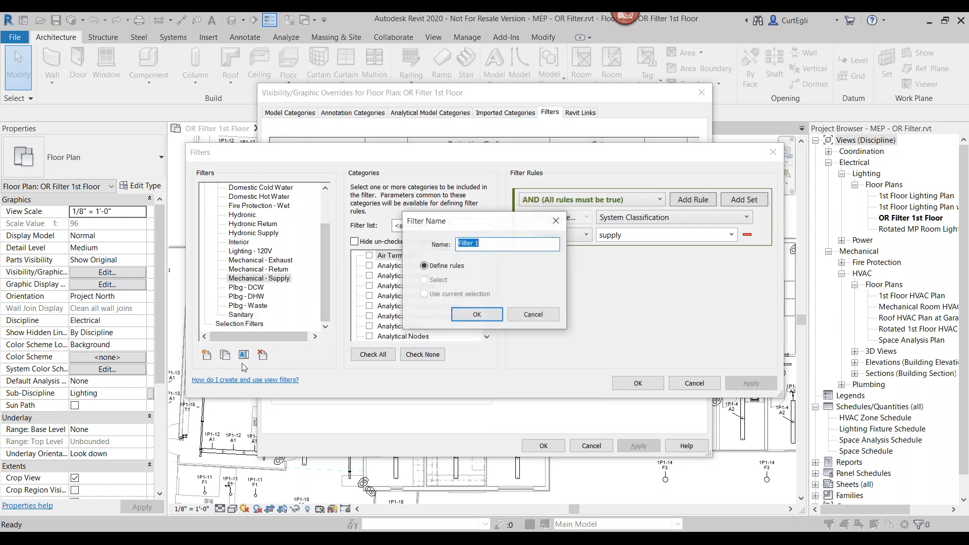
{"action": "type", "text": "circ"}
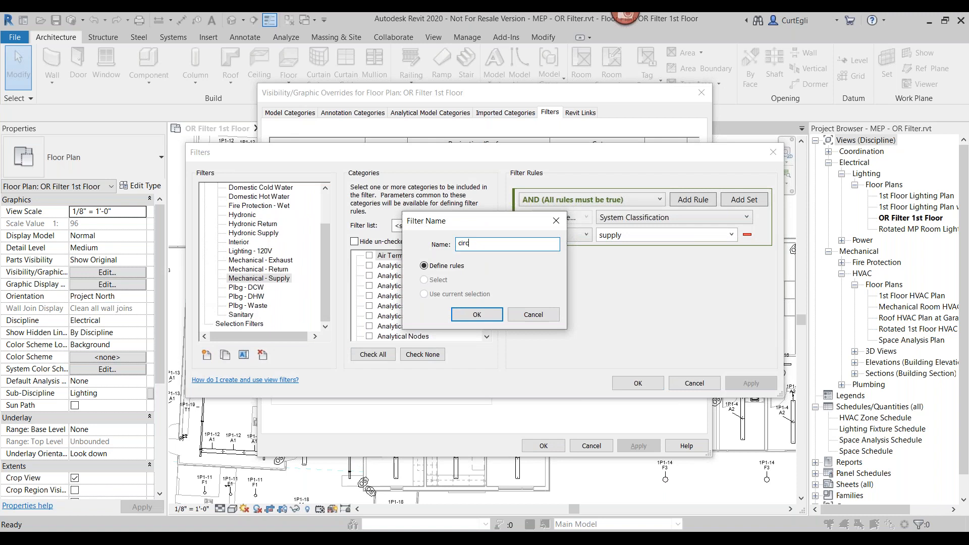
{"action": "type", "text": "uit check"}
{"action": "left_click", "coordinate": [469, 314]}
- Include the Lighting Fixtures and Plumbing Fixtures categories in the circuit check filter
{"action": "left_click_drag", "start_coordinate": [486, 267], "coordinate": [483, 302]}
{"action": "left_click", "coordinate": [369, 306]}
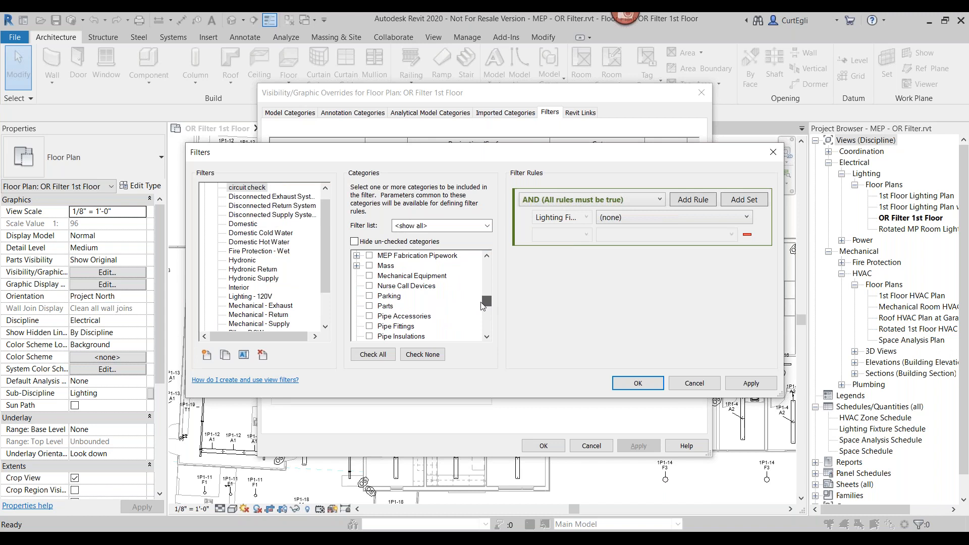
{"action": "scroll", "coordinate": [383, 320], "scroll_direction": "down", "scroll_amount": 1}
{"action": "scroll", "coordinate": [384, 324], "scroll_direction": "down", "scroll_amount": 3}
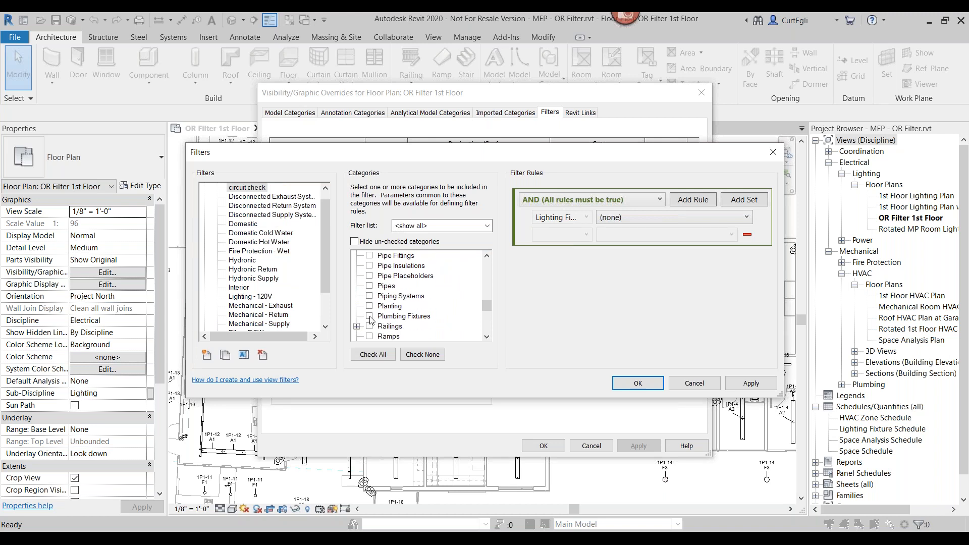
{"action": "left_click", "coordinate": [368, 316]}
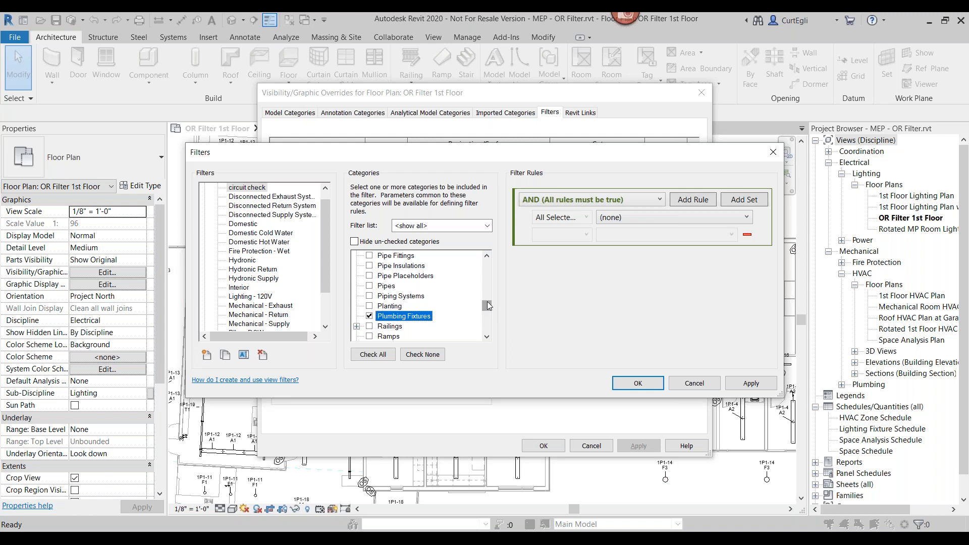
{"action": "left_click_drag", "start_coordinate": [488, 306], "coordinate": [488, 297]}
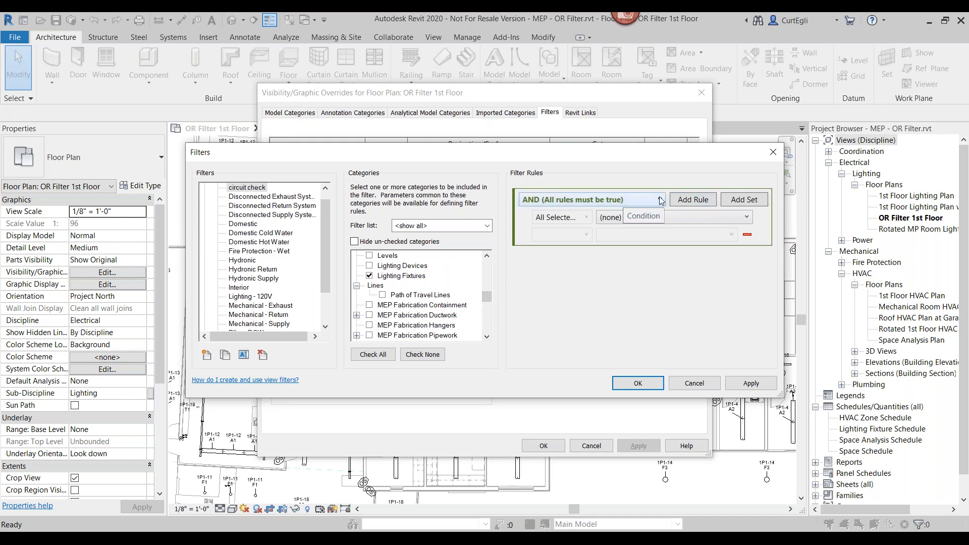
- Review the parameters common to both categories and set the filter's rule condition to OR (Any rule may be true)
{"action": "left_click", "coordinate": [648, 217]}
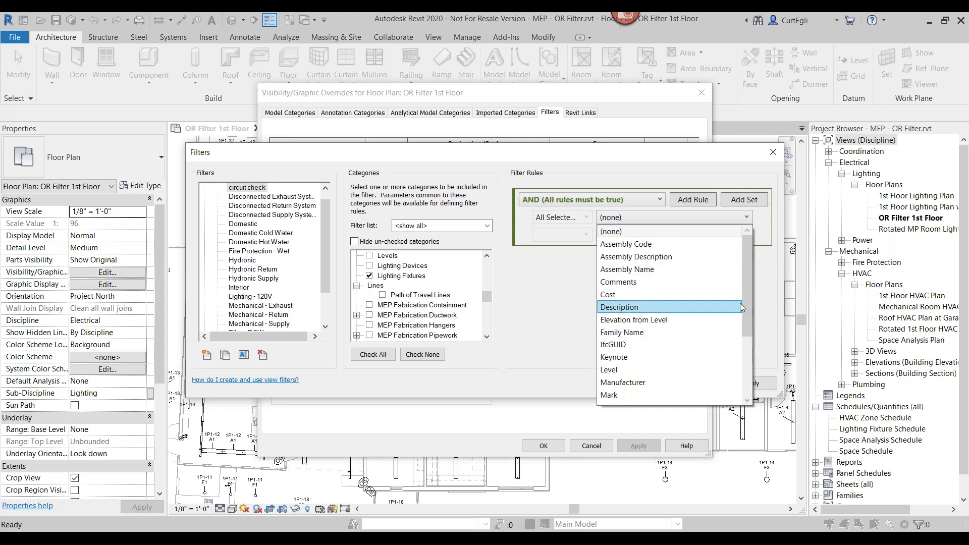
{"action": "left_click_drag", "start_coordinate": [745, 307], "coordinate": [748, 341]}
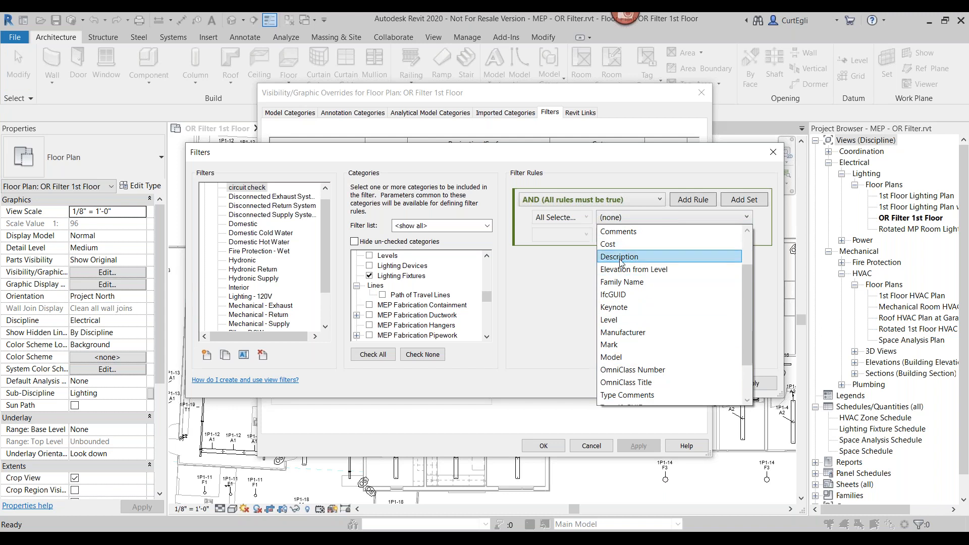
{"action": "scroll", "coordinate": [749, 284], "scroll_direction": "up", "scroll_amount": 2}
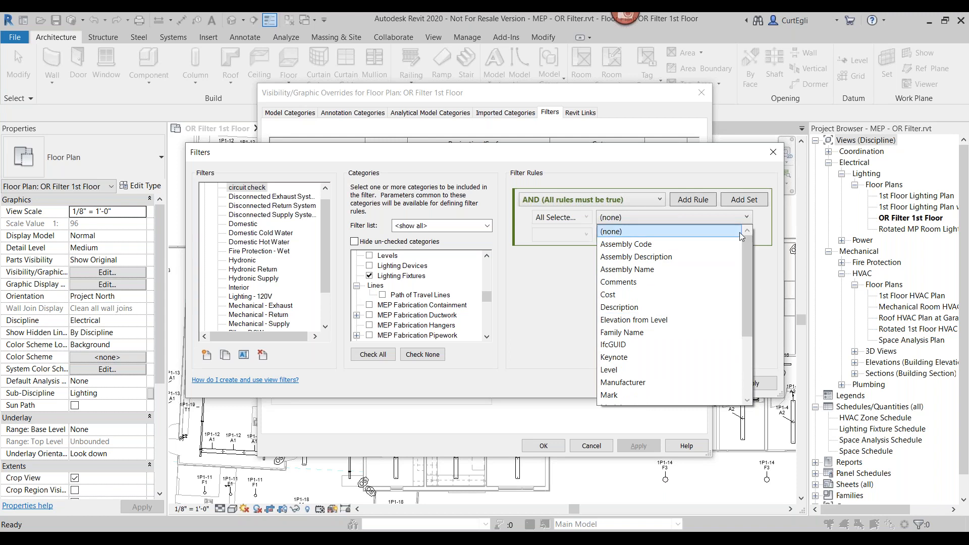
{"action": "left_click", "coordinate": [660, 201]}
{"action": "left_click", "coordinate": [547, 226]}
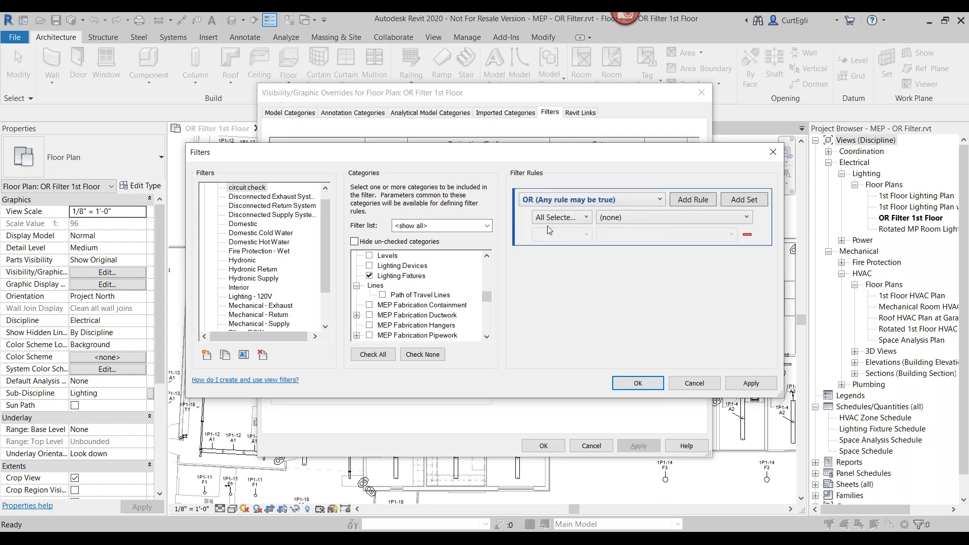
- Define the first rule for Lighting Fixtures so that Circuit Number does not contain "-"
{"action": "left_click", "coordinate": [565, 220]}
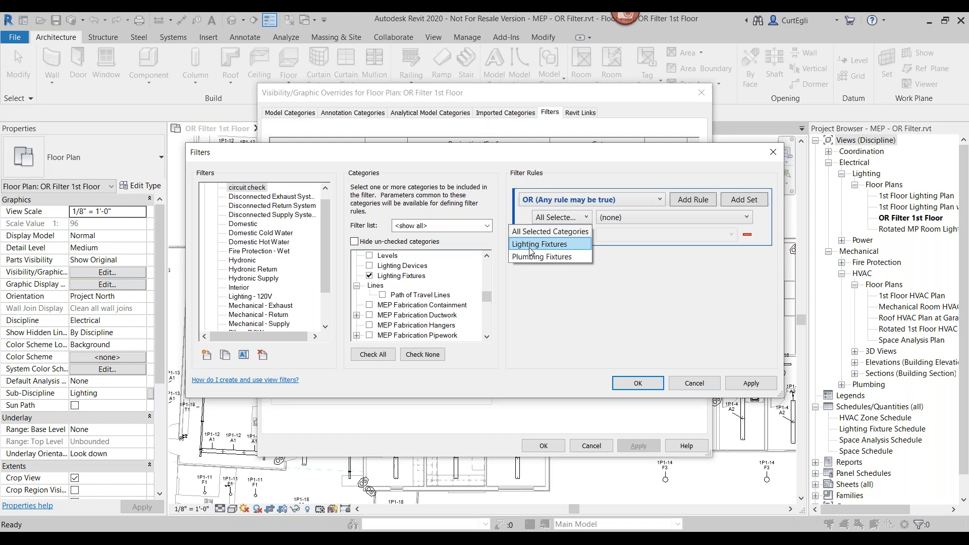
{"action": "left_click", "coordinate": [530, 247]}
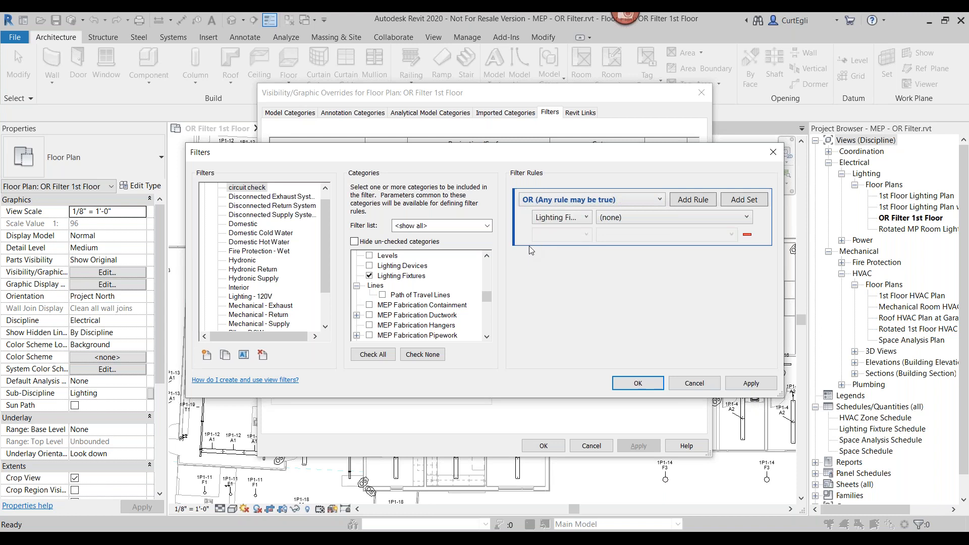
{"action": "left_click", "coordinate": [731, 216]}
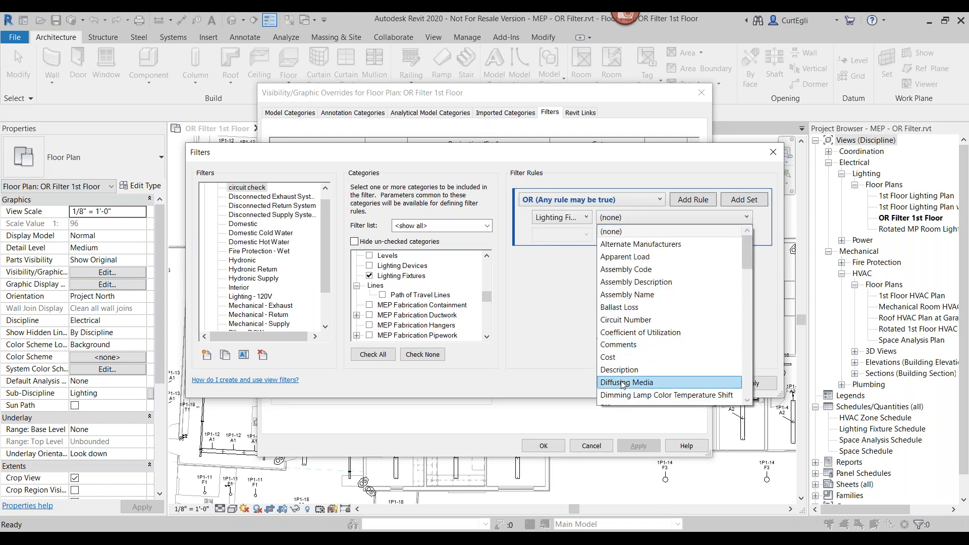
{"action": "mouse_move", "coordinate": [752, 259]}
{"action": "left_mouse_down"}
{"action": "mouse_move", "coordinate": [748, 372]}
{"action": "mouse_move", "coordinate": [755, 250]}
{"action": "left_mouse_up"}
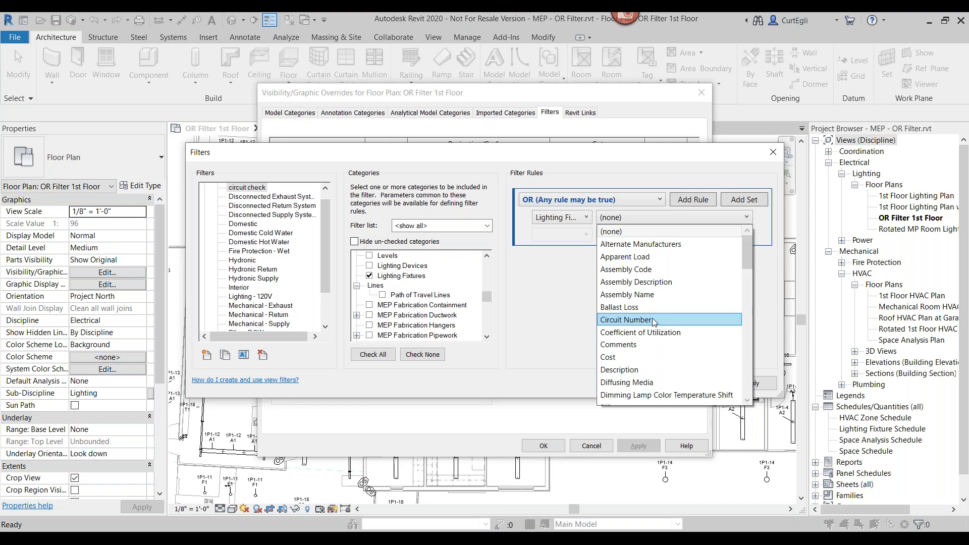
{"action": "key", "text": "Escape"}
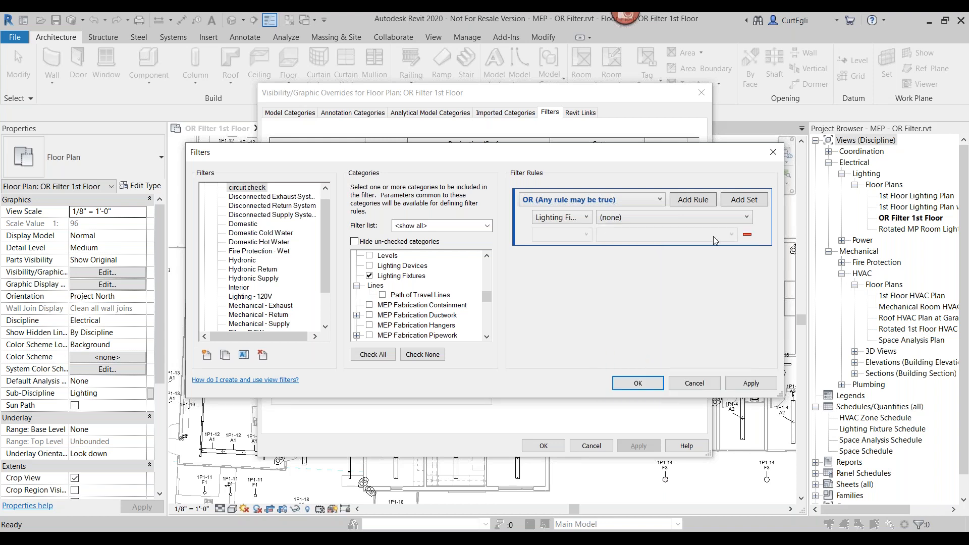
{"action": "left_click", "coordinate": [721, 215]}
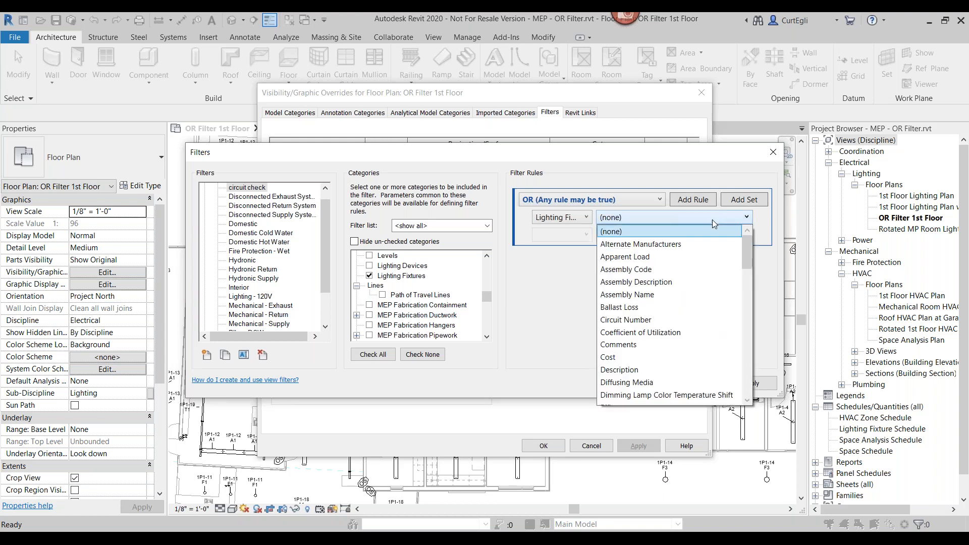
{"action": "left_click", "coordinate": [627, 320]}
{"action": "left_click", "coordinate": [584, 235]}
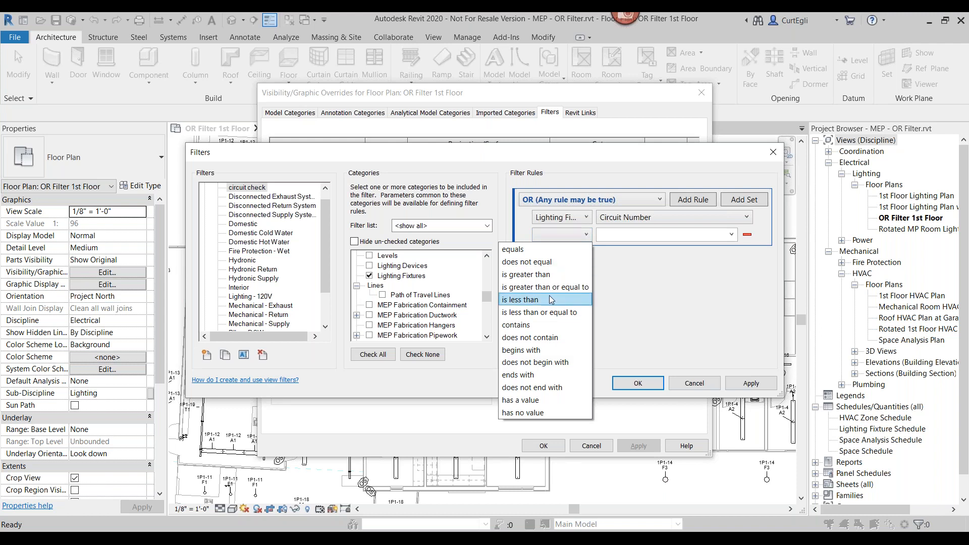
{"action": "left_click", "coordinate": [526, 339]}
{"action": "left_click", "coordinate": [639, 235]}
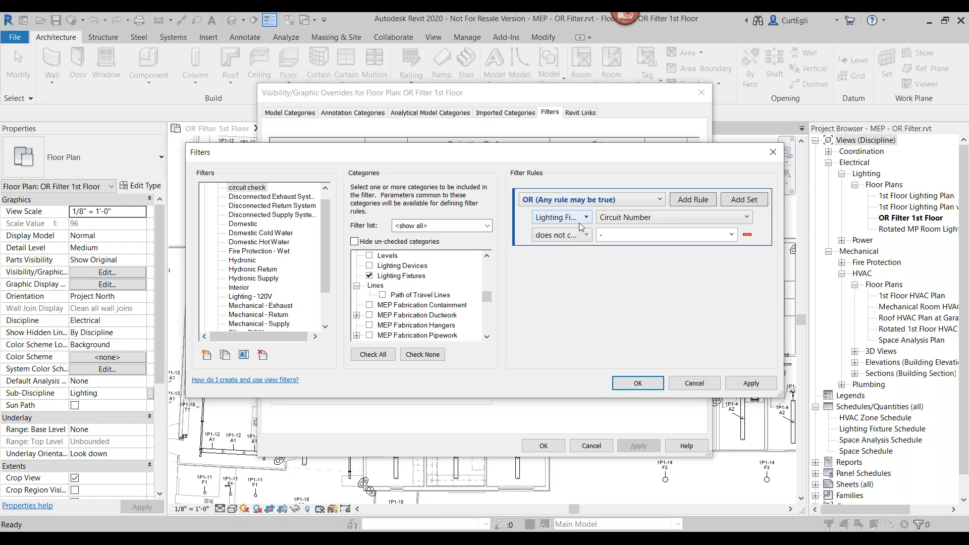
- Add a second rule to the filter for Plumbing Fixtures, based on the Electrical Connection parameter
{"action": "left_click", "coordinate": [691, 200]}
{"action": "left_click", "coordinate": [575, 254]}
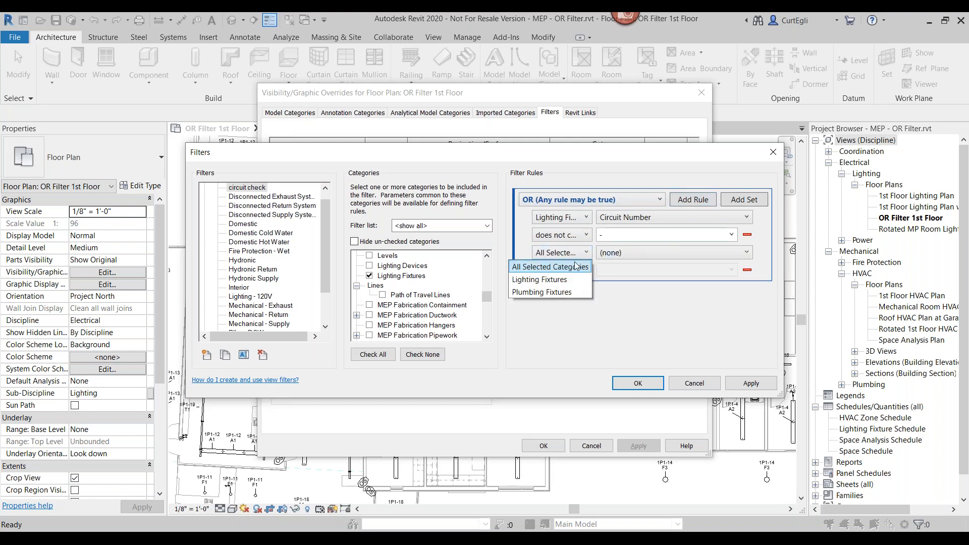
{"action": "left_click", "coordinate": [543, 292]}
{"action": "left_click", "coordinate": [636, 253]}
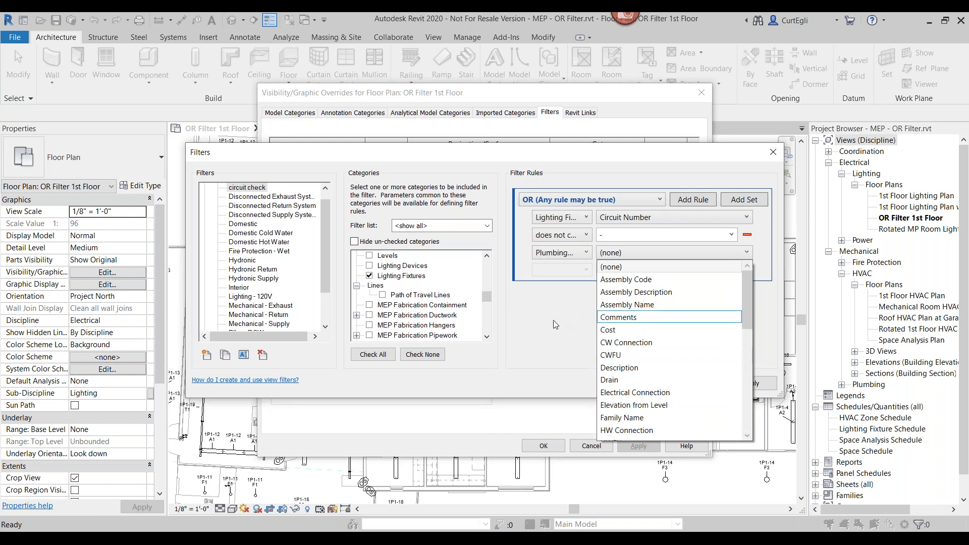
{"action": "left_click", "coordinate": [628, 392]}
- Try the contains operator for the Electrical Connection rule
{"action": "left_click", "coordinate": [586, 270]}
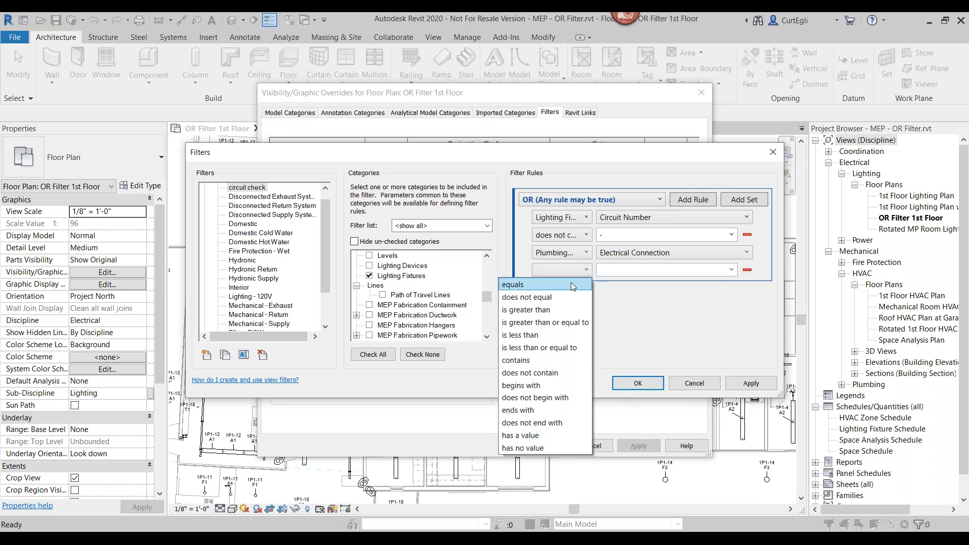
{"action": "left_click", "coordinate": [532, 360]}
{"action": "left_click", "coordinate": [731, 270]}
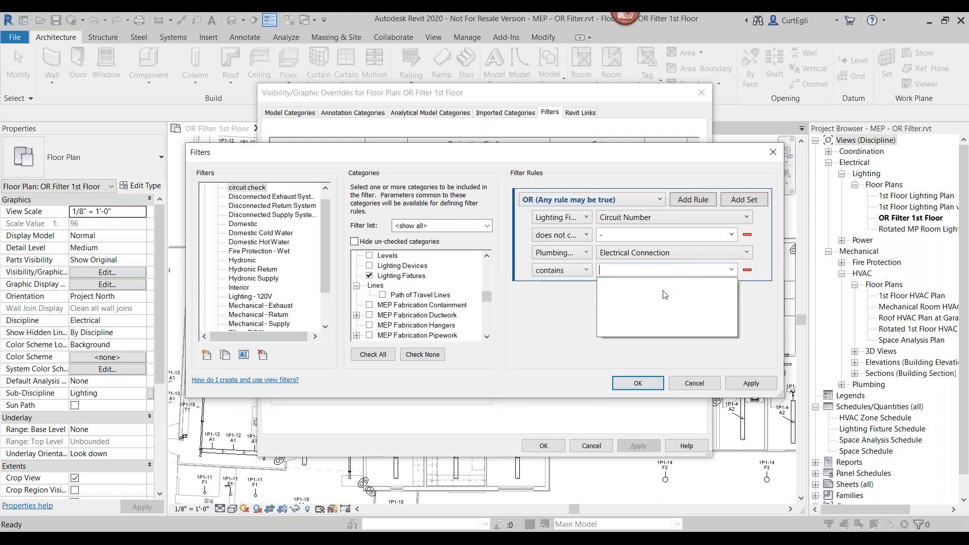
{"action": "left_click", "coordinate": [526, 282]}
- Set the Electrical Connection rule's operator to equals, choose its value and accept the filter definition
{"action": "left_click", "coordinate": [563, 271]}
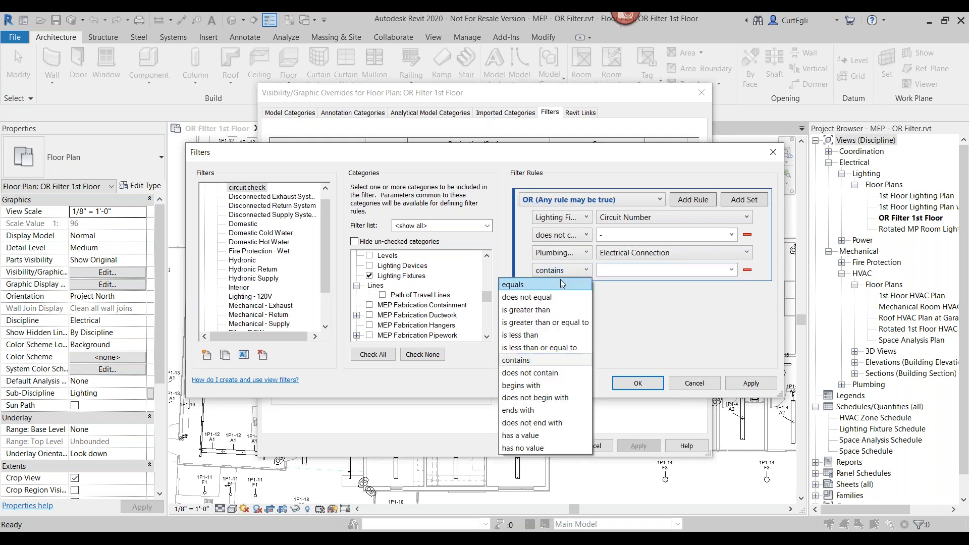
{"action": "left_click", "coordinate": [537, 286]}
{"action": "left_click", "coordinate": [608, 270]}
{"action": "left_click", "coordinate": [603, 293]}
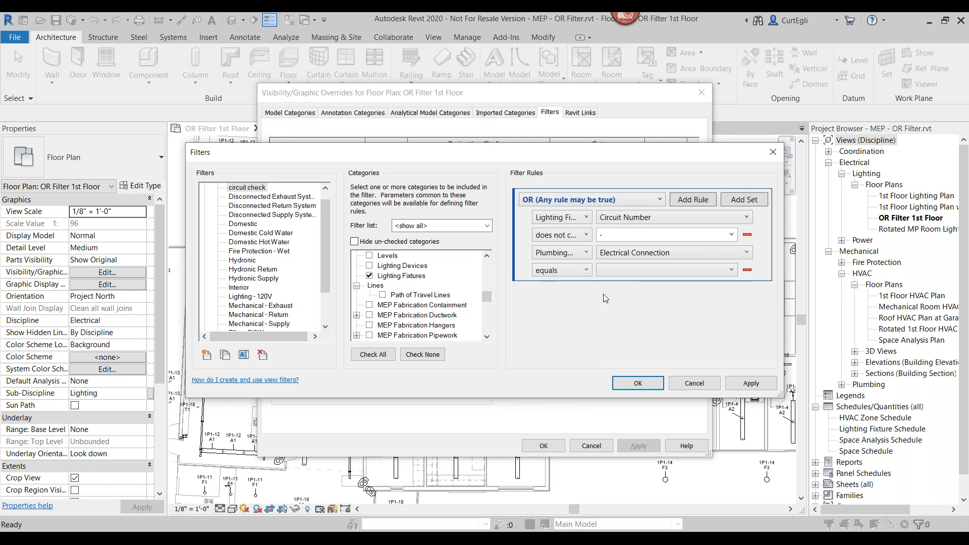
{"action": "left_click", "coordinate": [704, 273]}
{"action": "left_click", "coordinate": [616, 283]}
{"action": "left_click", "coordinate": [634, 383]}
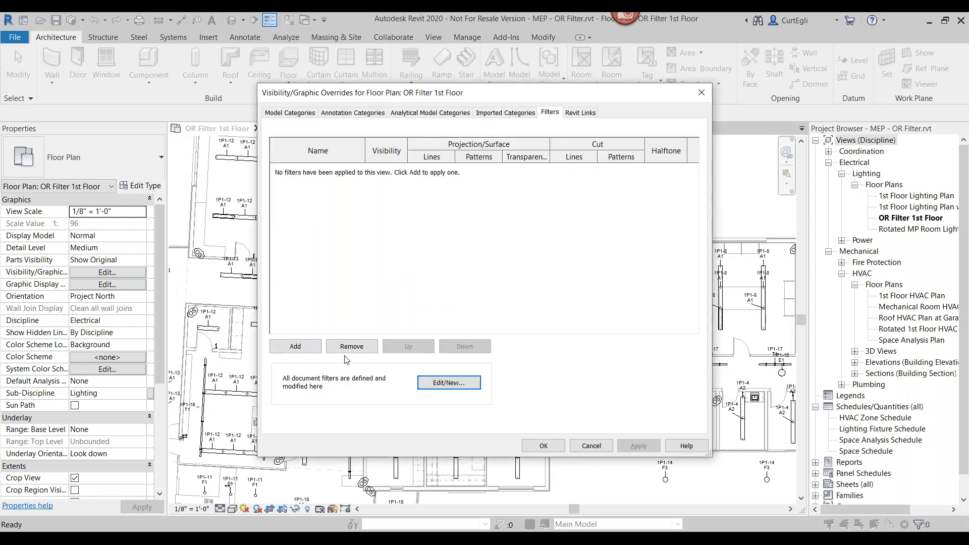
- Add the circuit check filter to the OR Filter 1st Floor view's overrides
{"action": "left_click", "coordinate": [295, 348]}
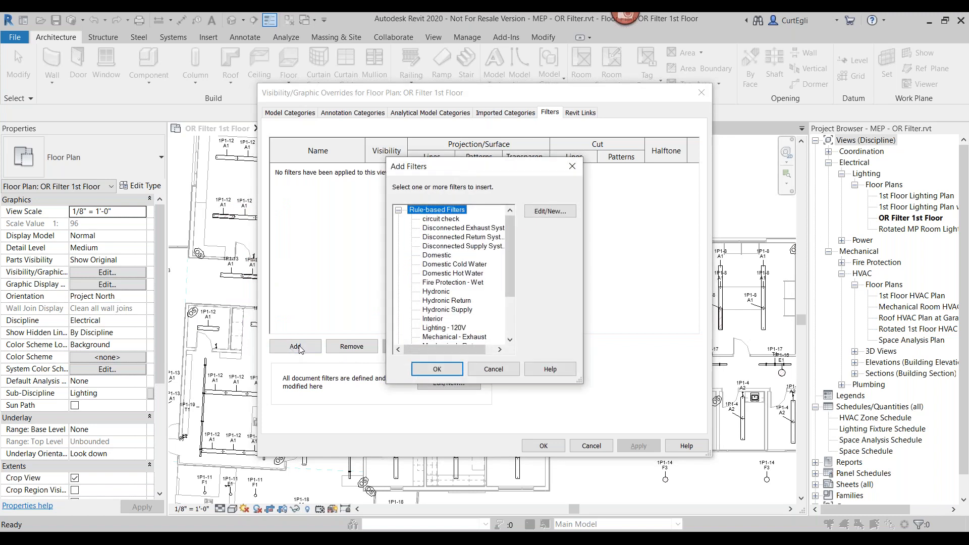
{"action": "left_click", "coordinate": [433, 219]}
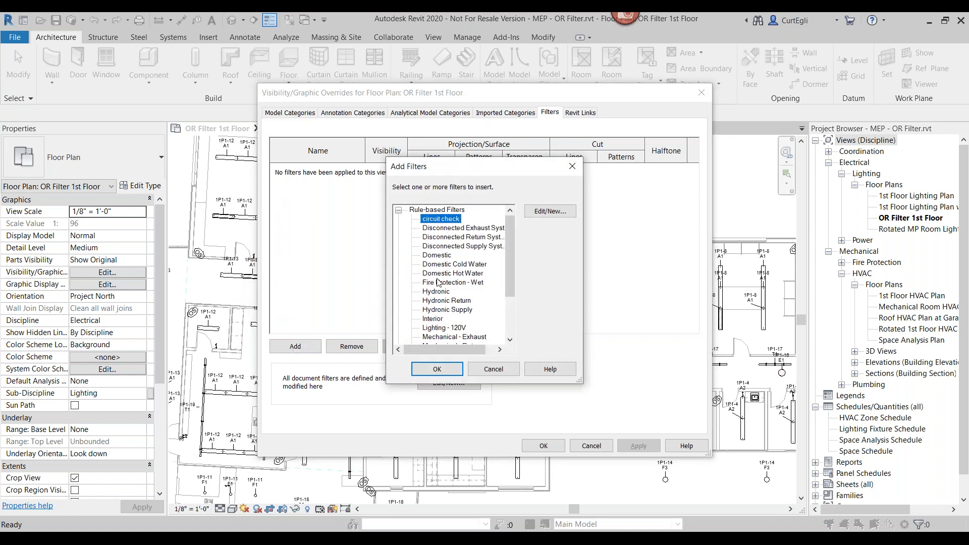
{"action": "left_click", "coordinate": [427, 370]}
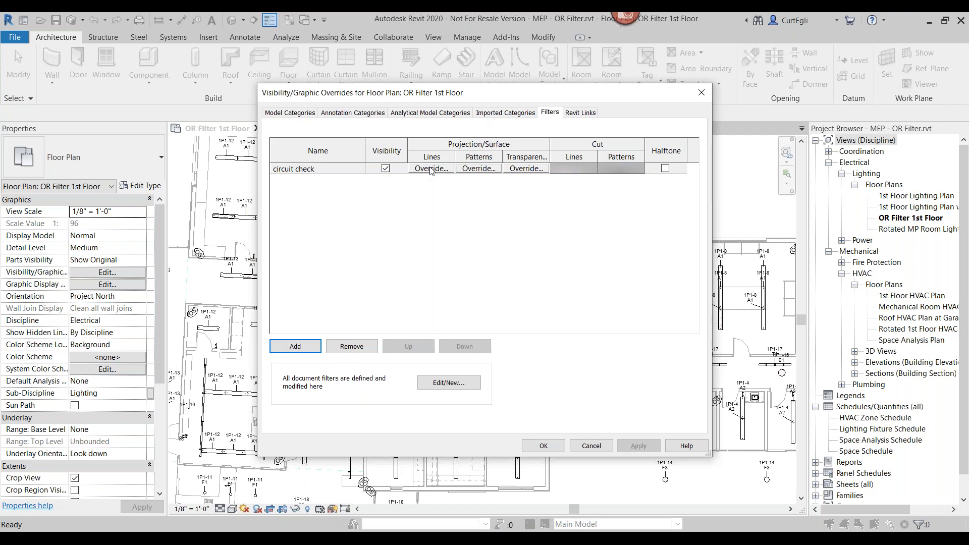
- Override the circuit check filter's projection line color with Red and apply the overrides to the view
{"action": "left_click", "coordinate": [430, 169]}
{"action": "left_click", "coordinate": [480, 271]}
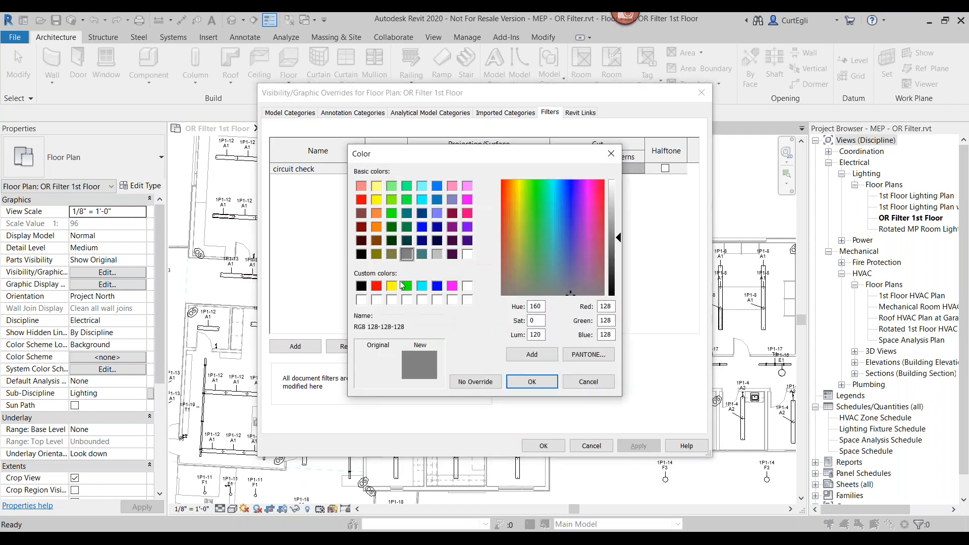
{"action": "left_click", "coordinate": [377, 286]}
{"action": "left_click", "coordinate": [532, 381]}
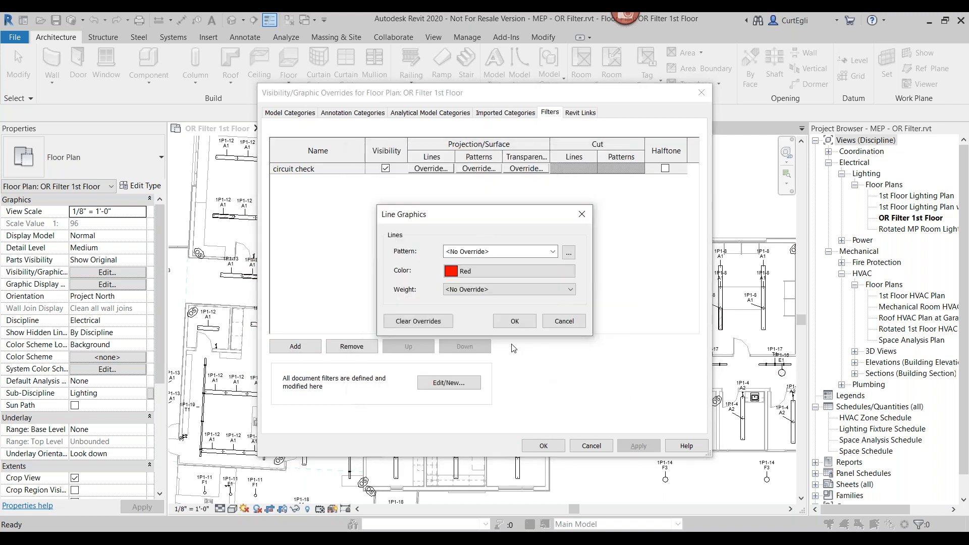
{"action": "left_click", "coordinate": [514, 322]}
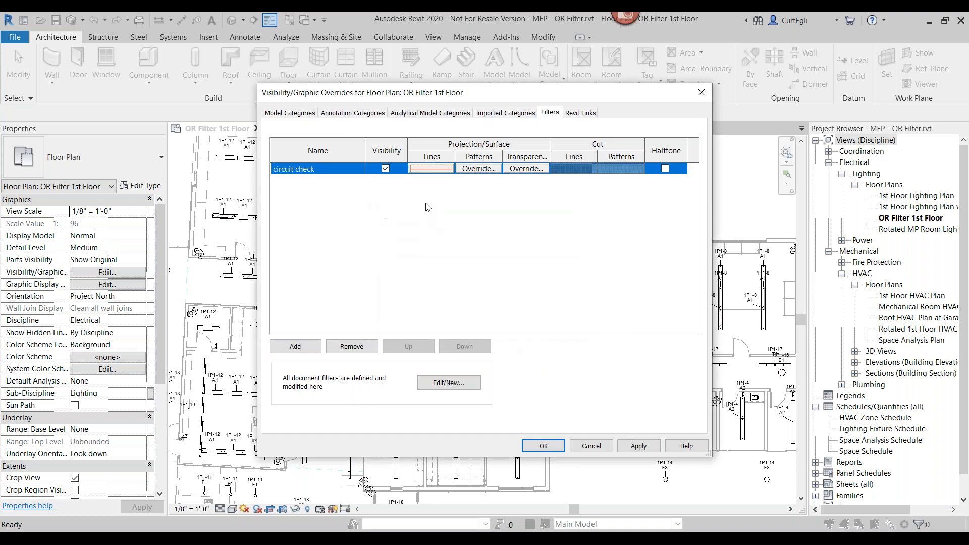
{"action": "left_click", "coordinate": [542, 446]}
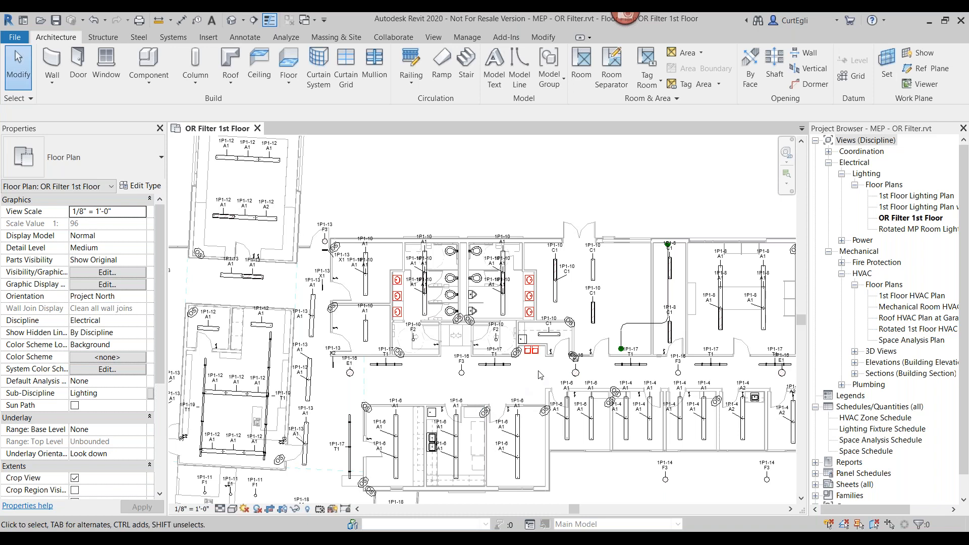
- Examine how the circuit check filter displays lighting and plumbing fixtures across the rest of the first floor plan
{"action": "middle_click_drag", "start_coordinate": [454, 303], "coordinate": [597, 295]}
{"action": "middle_click_drag", "start_coordinate": [365, 403], "coordinate": [558, 395]}
{"action": "middle_click_drag", "start_coordinate": [230, 392], "coordinate": [367, 340]}
{"action": "scroll", "coordinate": [367, 340], "scroll_direction": "down", "scroll_amount": 2}
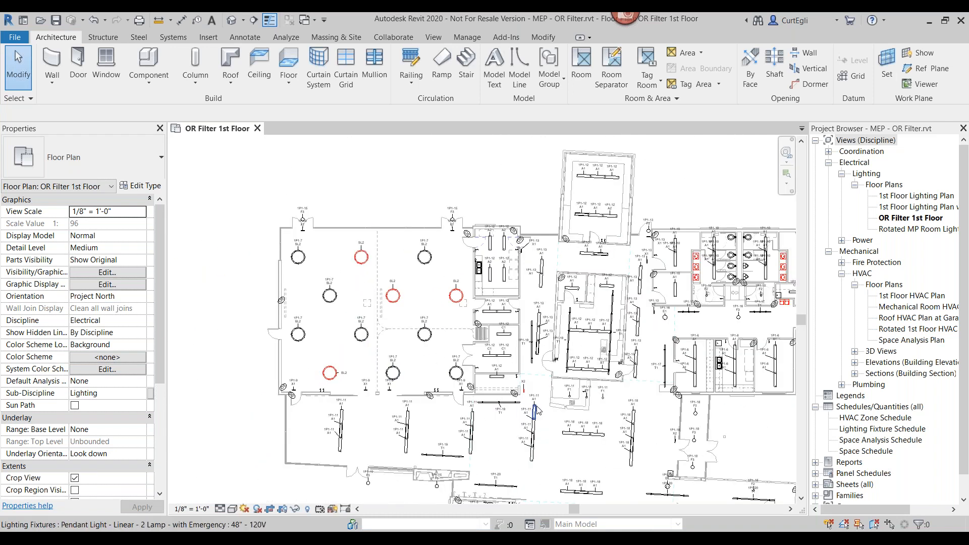
- Switch to the PowerPoint presentation and advance to the Tag, Schedule and View Filter for Elevation slide
{"action": "middle_click_drag", "start_coordinate": [540, 399], "coordinate": [398, 410]}
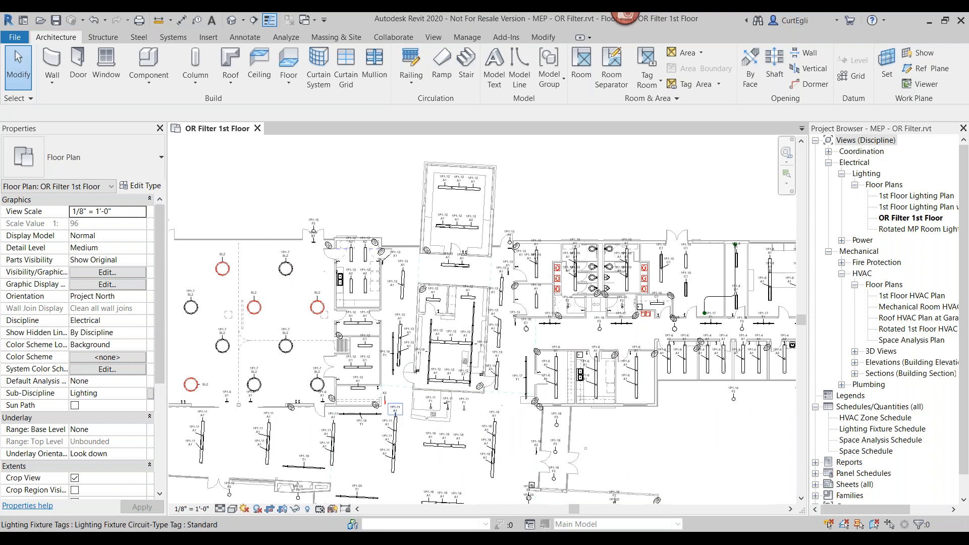
{"action": "left_click", "coordinate": [479, 540]}
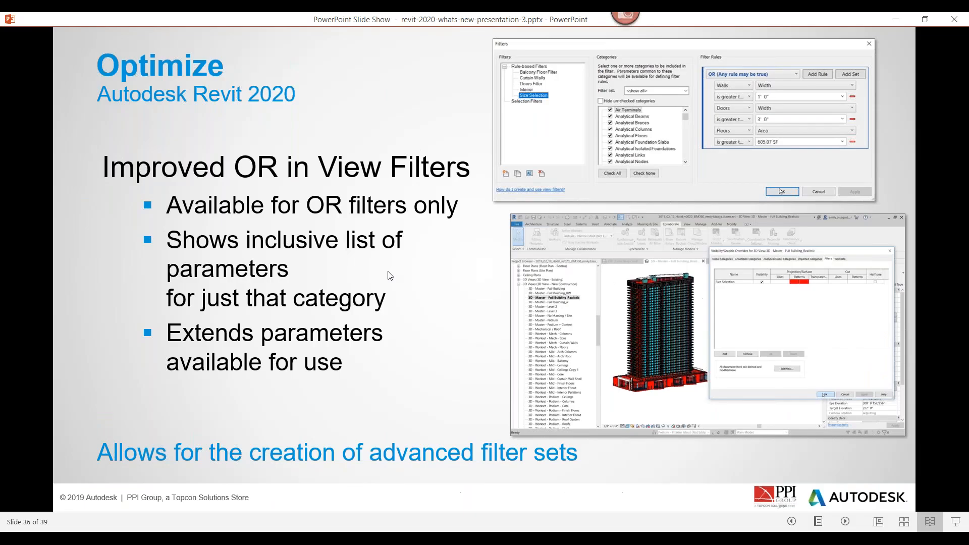
{"action": "key", "text": "Right"}
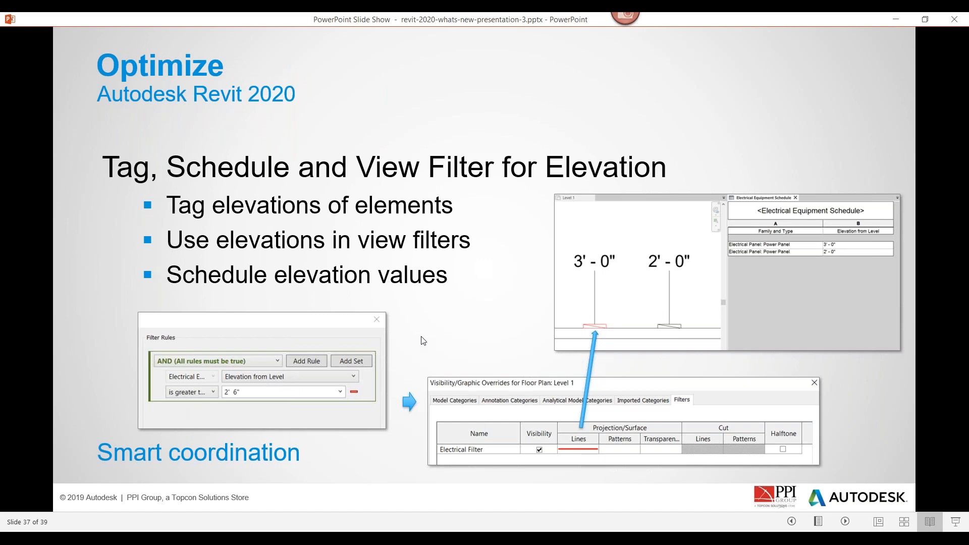
- Switch back to Revit and close the MEP - OR Filter.rvt project without saving its changes
{"action": "left_click", "coordinate": [482, 539]}
{"action": "left_click", "coordinate": [16, 35]}
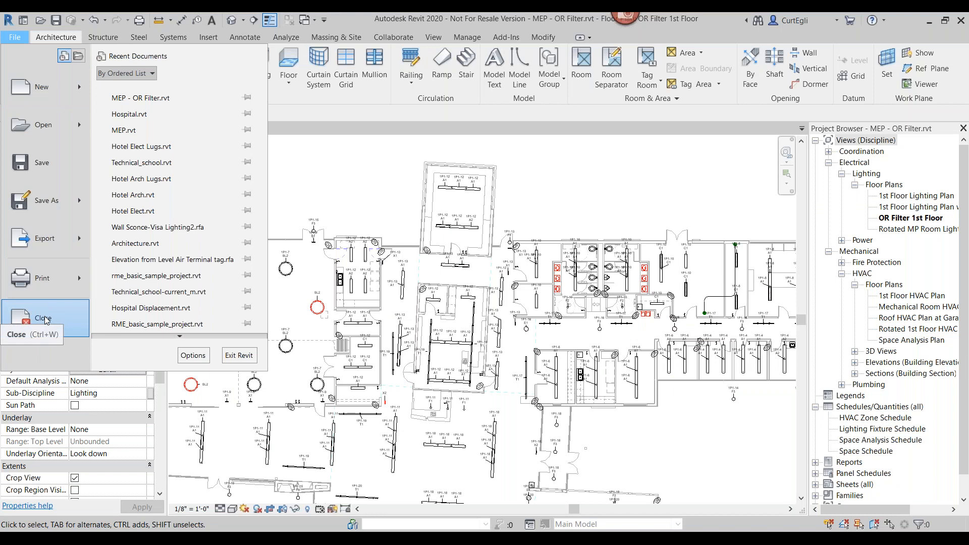
{"action": "left_click", "coordinate": [44, 320]}
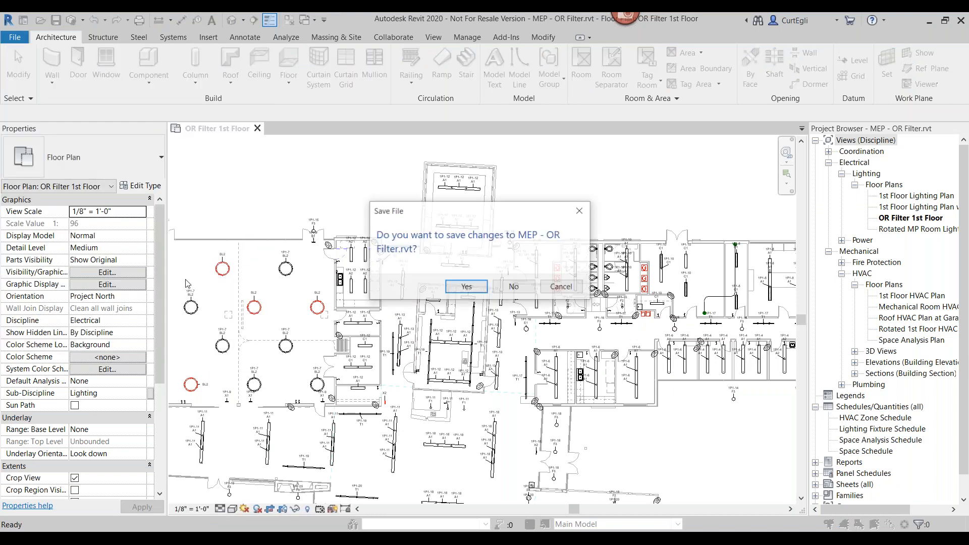
{"action": "left_click", "coordinate": [504, 287]}
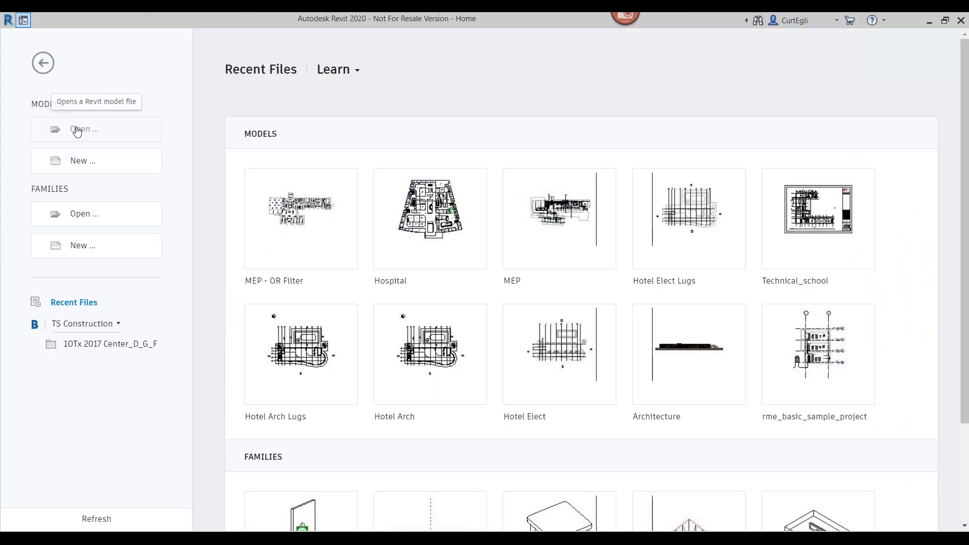
- Open the MEP.rvt model from the Audubon folder
{"action": "left_click", "coordinate": [81, 129]}
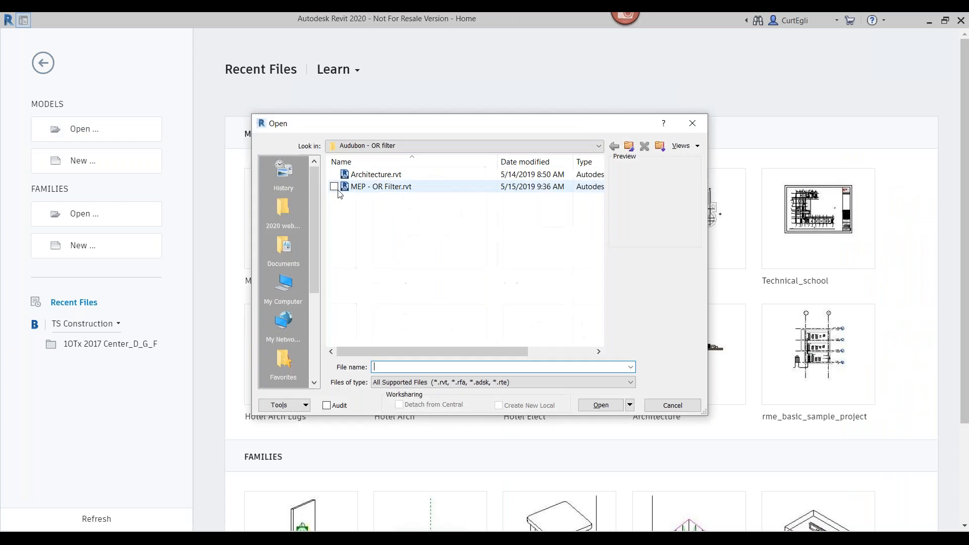
{"action": "left_click", "coordinate": [628, 146]}
{"action": "double_click", "coordinate": [378, 175]}
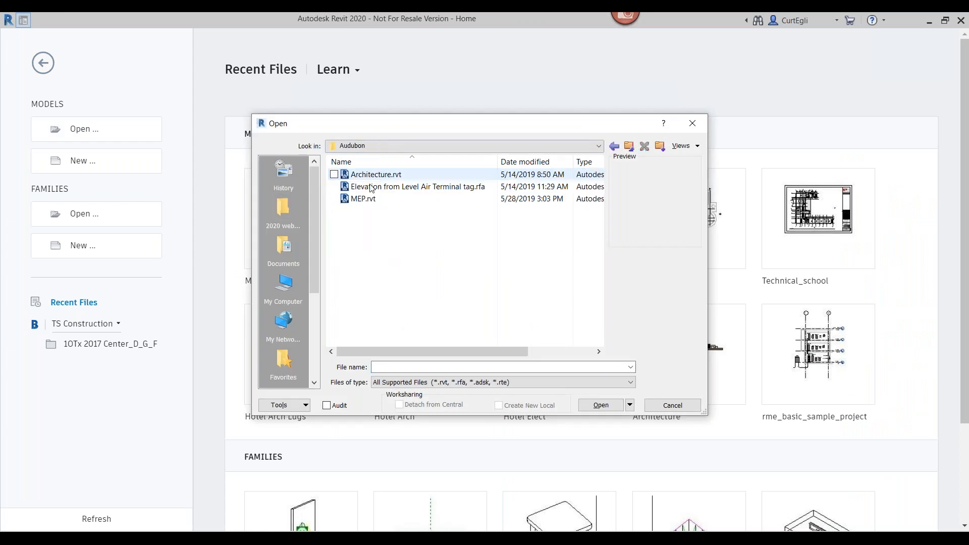
{"action": "left_click", "coordinate": [362, 201]}
{"action": "left_click", "coordinate": [596, 405]}
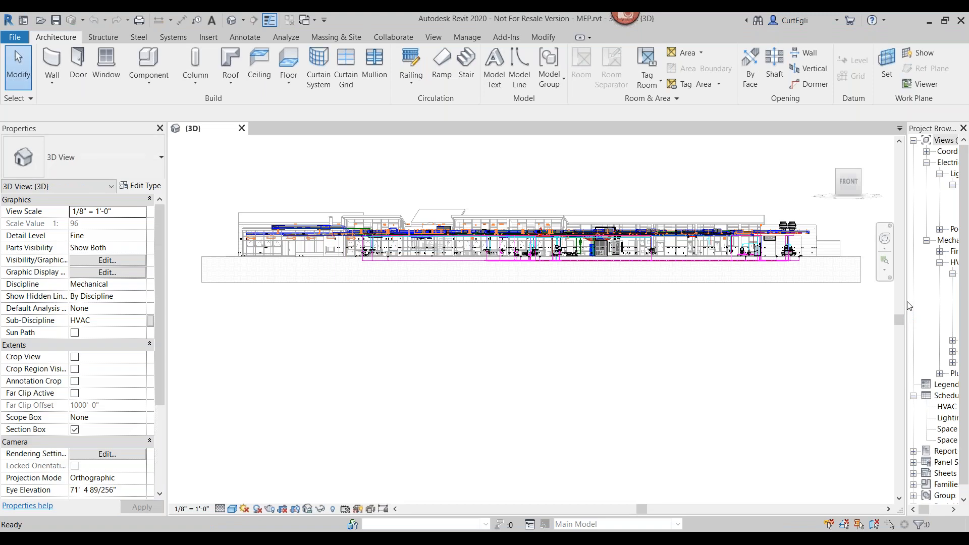
- Widen the Project Browser and open the 1st Floor HVAC Plan view
{"action": "left_click_drag", "start_coordinate": [907, 302], "coordinate": [838, 303]}
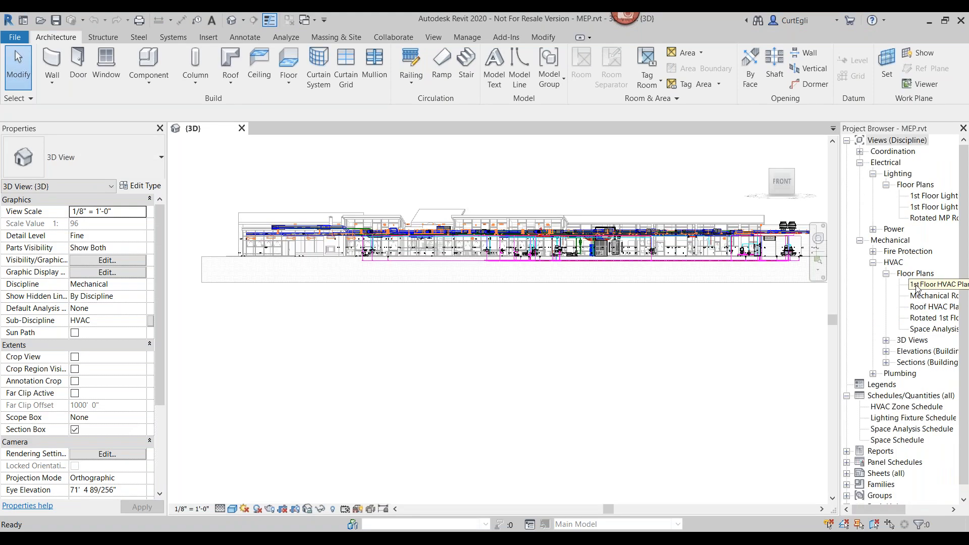
{"action": "double_click", "coordinate": [926, 285]}
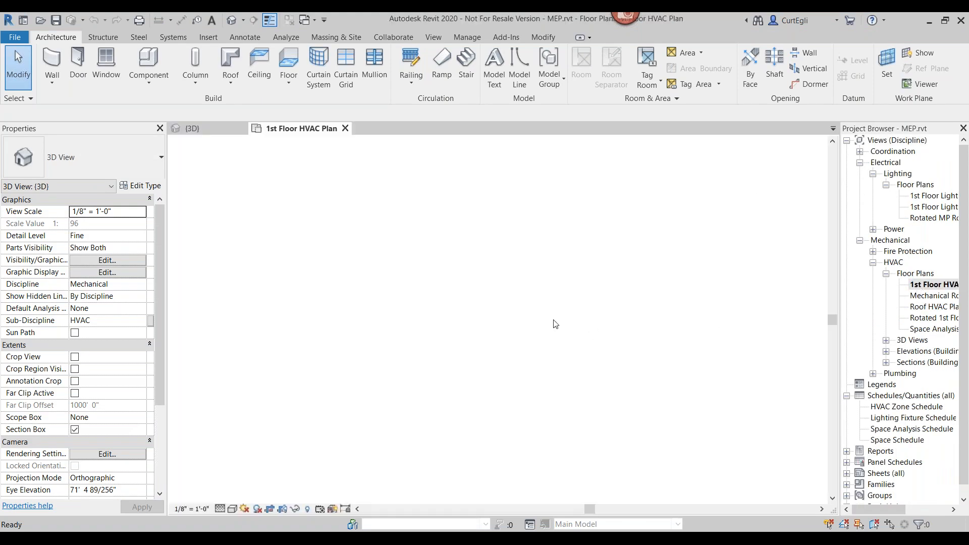
- Inspect the Elevation from Level property of sidewall air terminals in the HVAC plan
{"action": "scroll", "coordinate": [403, 282], "scroll_direction": "up", "scroll_amount": 5}
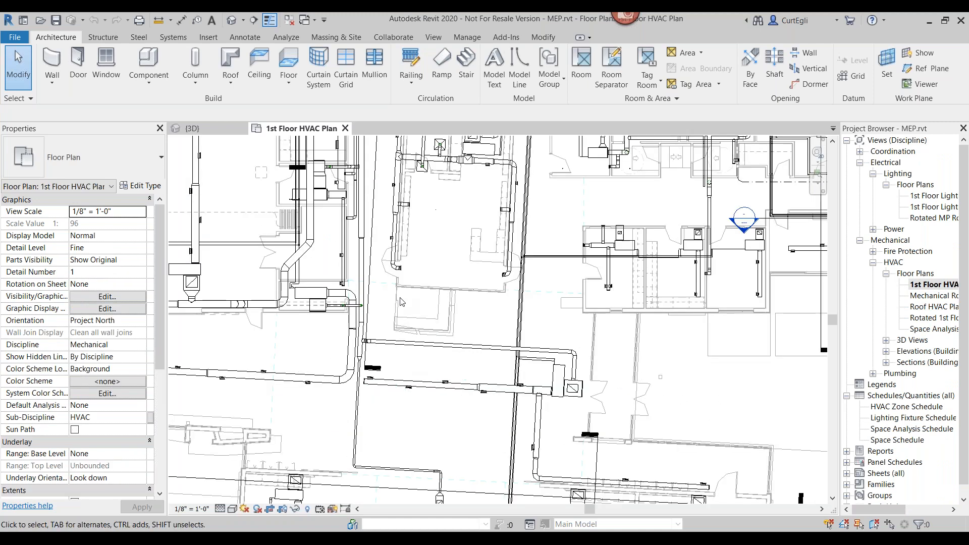
{"action": "left_click", "coordinate": [402, 242]}
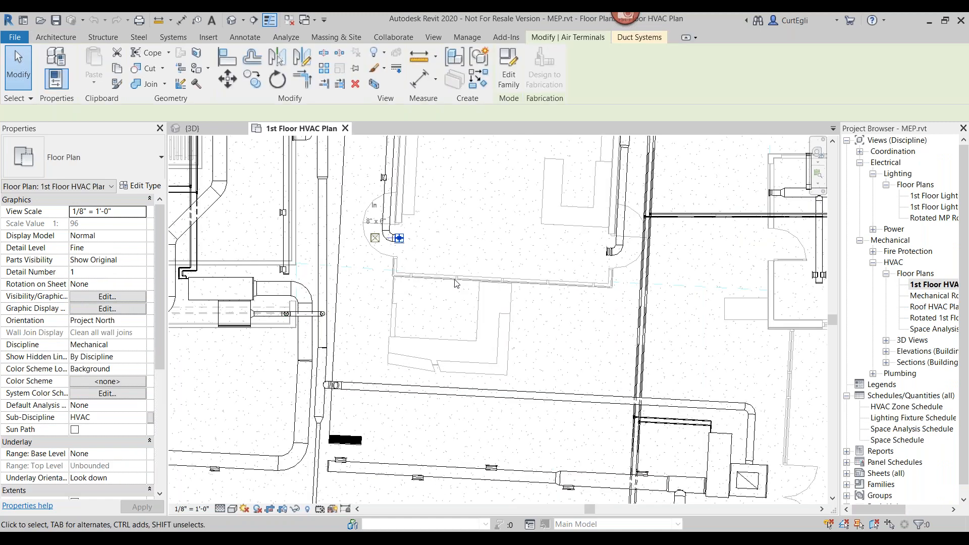
{"action": "left_click", "coordinate": [812, 278]}
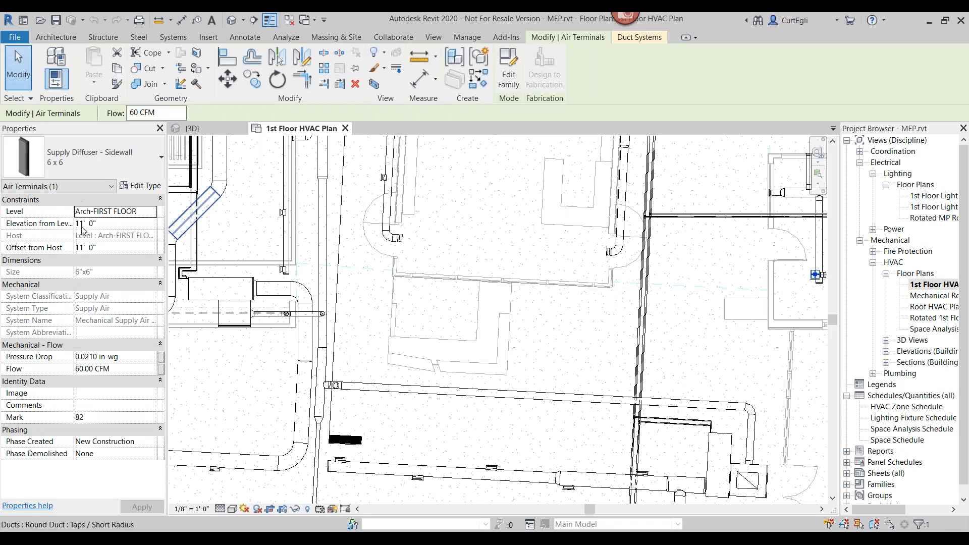
{"action": "left_click", "coordinate": [509, 243]}
{"action": "scroll", "coordinate": [507, 255], "scroll_direction": "down", "scroll_amount": 4}
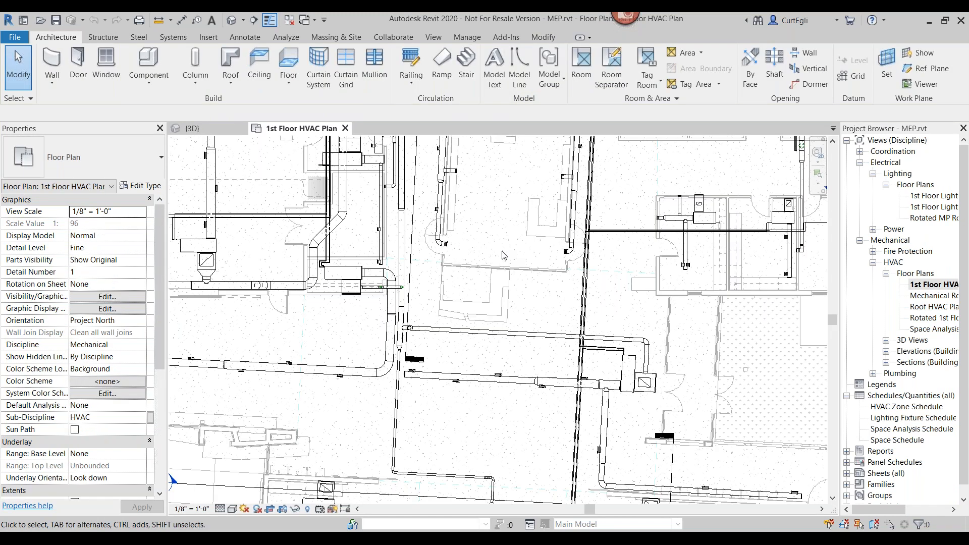
- Tag by category, with leaders, two air terminals in the central room and two at the small room to its east
{"action": "middle_click_drag", "start_coordinate": [510, 254], "coordinate": [420, 368]}
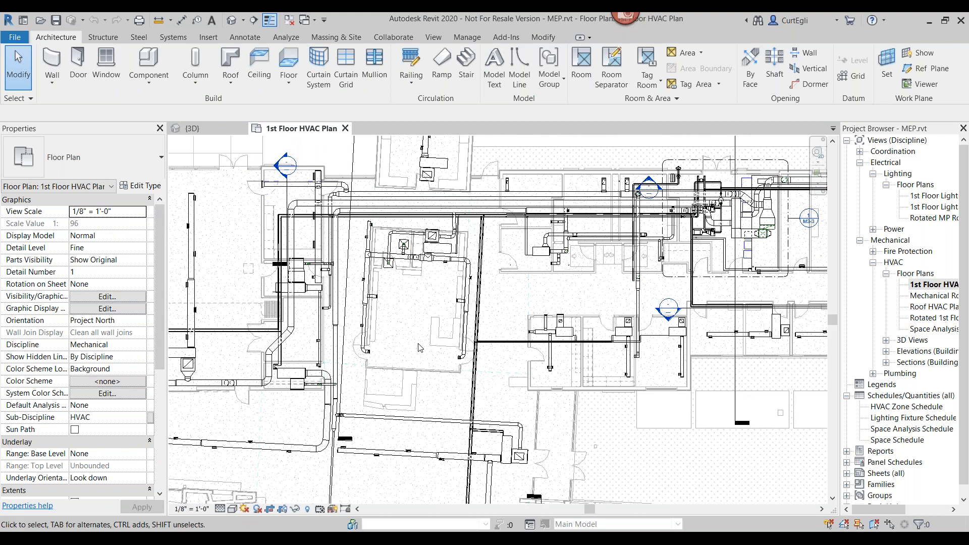
{"action": "left_click", "coordinate": [196, 22]}
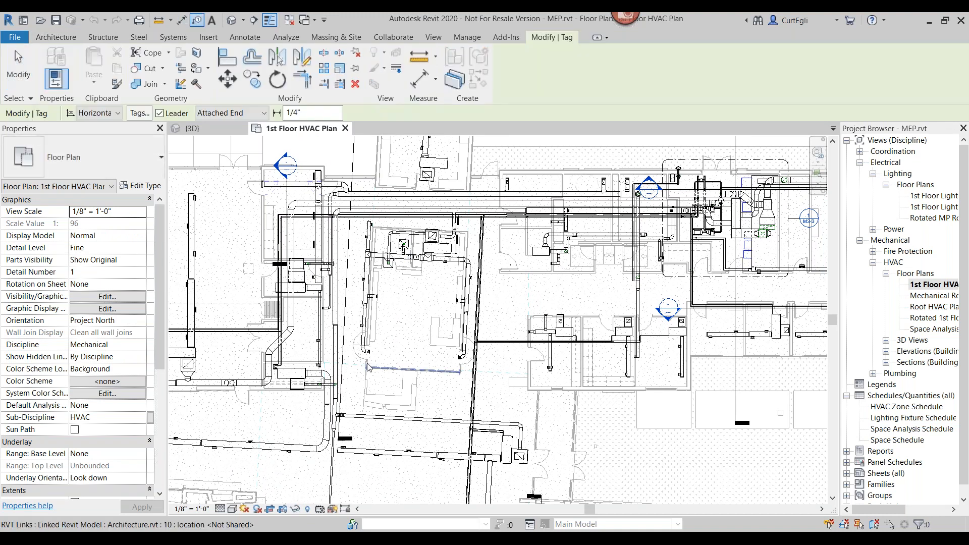
{"action": "scroll", "coordinate": [371, 337], "scroll_direction": "up", "scroll_amount": 5}
{"action": "left_click", "coordinate": [373, 337]}
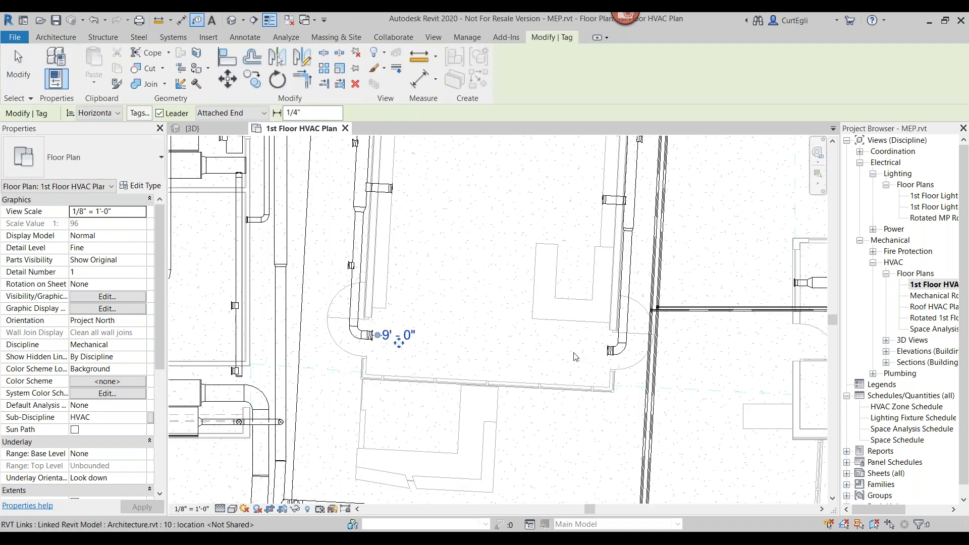
{"action": "left_click", "coordinate": [608, 352]}
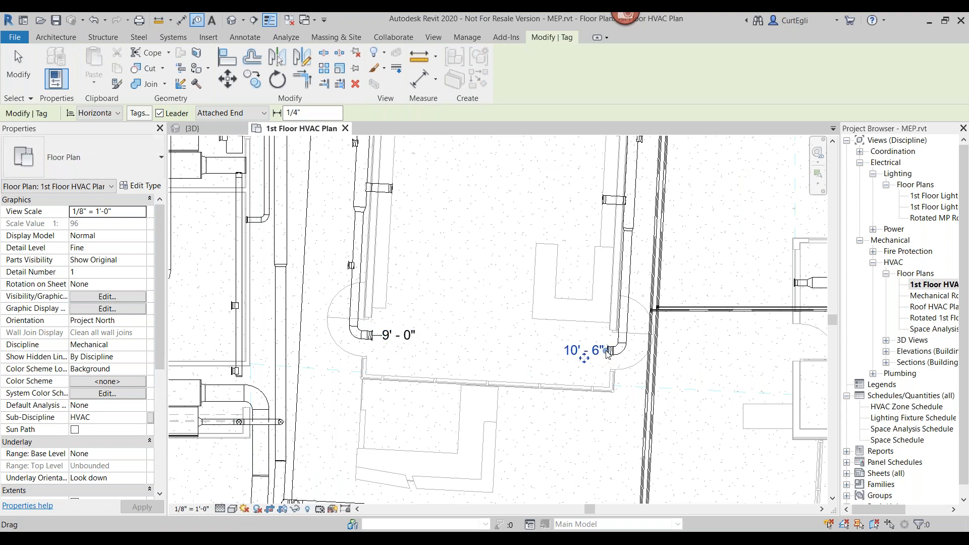
{"action": "left_click", "coordinate": [795, 286]}
{"action": "middle_click_drag", "start_coordinate": [742, 331], "coordinate": [484, 367]}
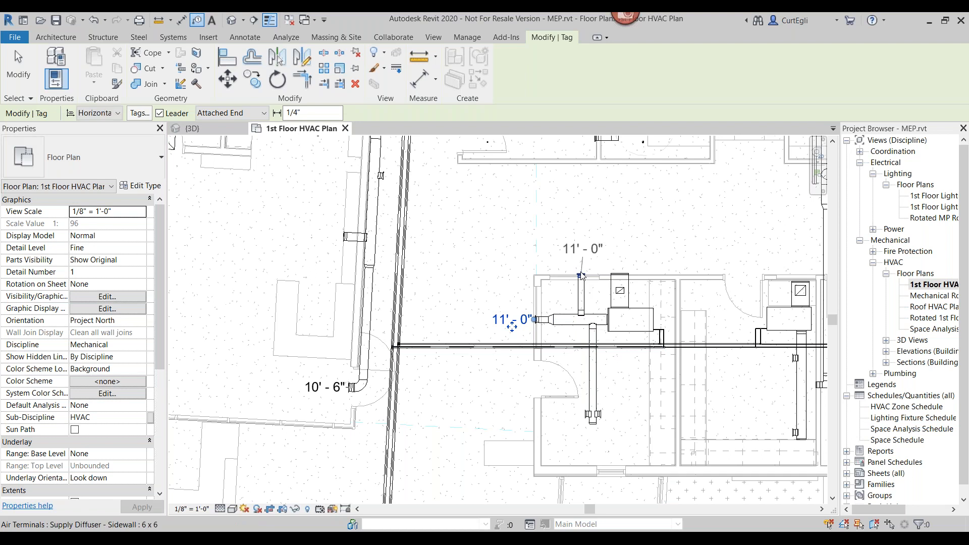
{"action": "left_click", "coordinate": [582, 277]}
{"action": "scroll", "coordinate": [529, 284], "scroll_direction": "down", "scroll_amount": 3}
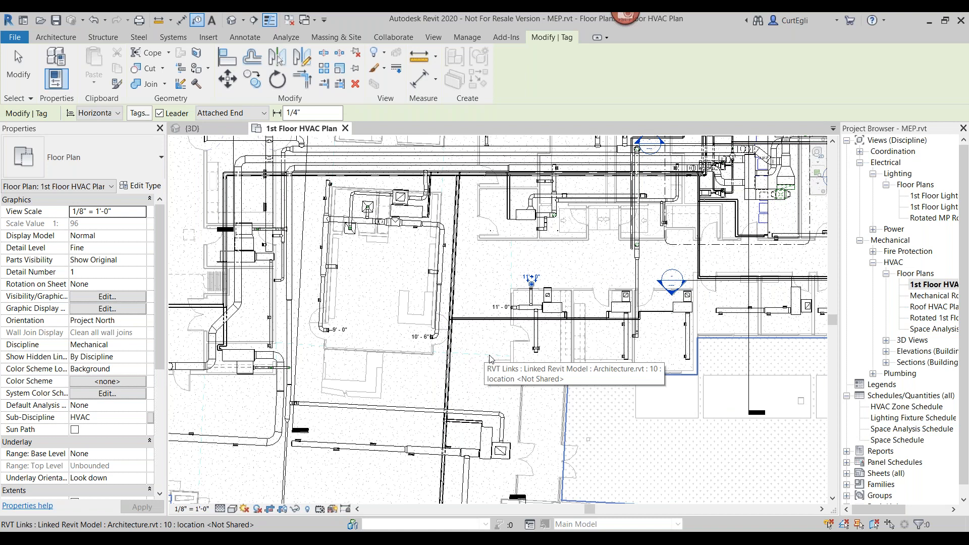
{"action": "key", "text": "Escape"}
{"action": "key", "text": "Escape"}
- Open the view's filter overrides and review the Air Terminal Elevation filter's category, Elevation from Level rule and available operators
{"action": "key", "text": "v"}
{"action": "key", "text": "g"}
{"action": "left_click", "coordinate": [549, 112]}
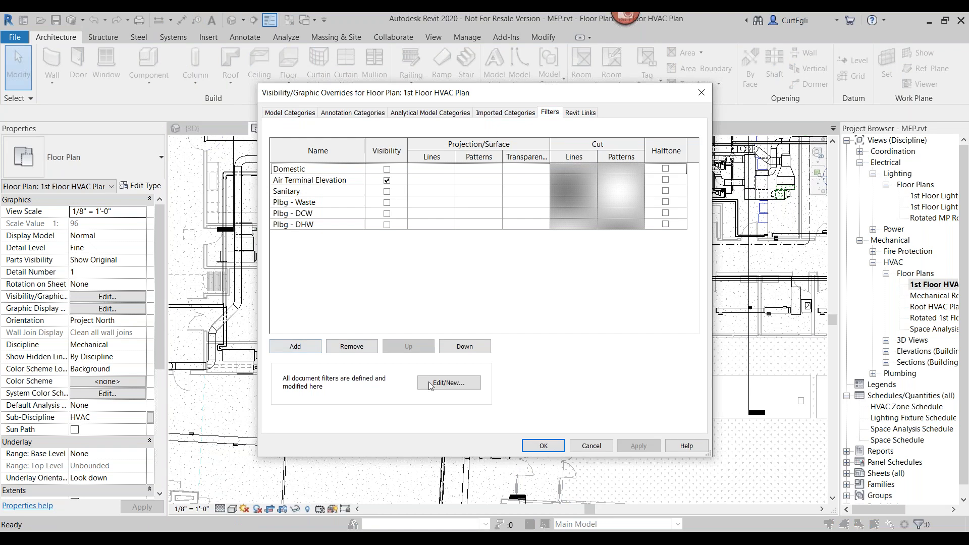
{"action": "left_click", "coordinate": [449, 383]}
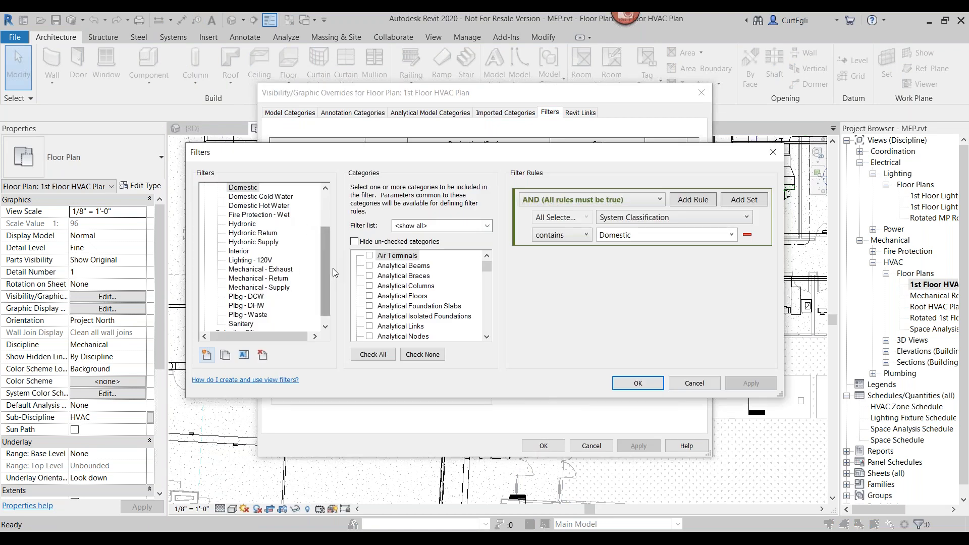
{"action": "left_click_drag", "start_coordinate": [328, 268], "coordinate": [325, 220]}
{"action": "left_click", "coordinate": [258, 197]}
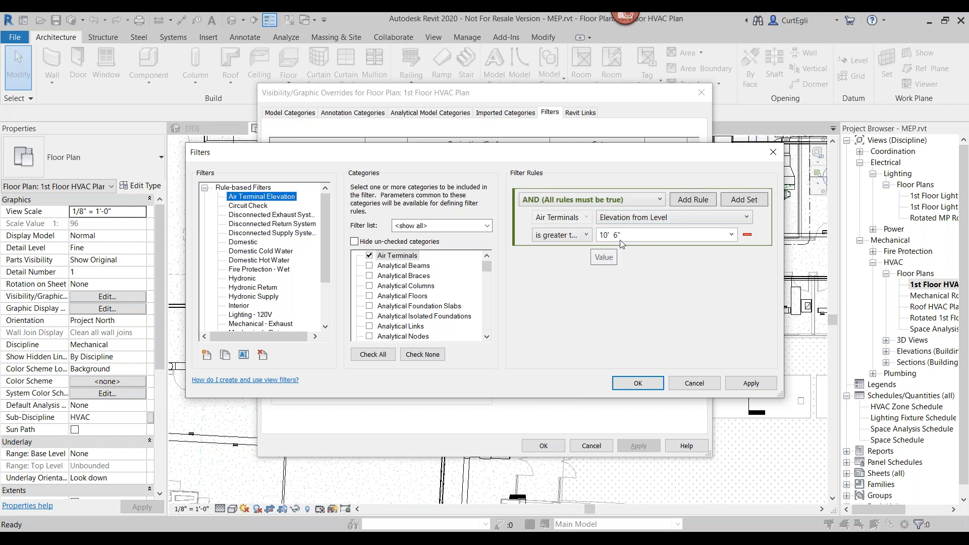
{"action": "left_click", "coordinate": [577, 236]}
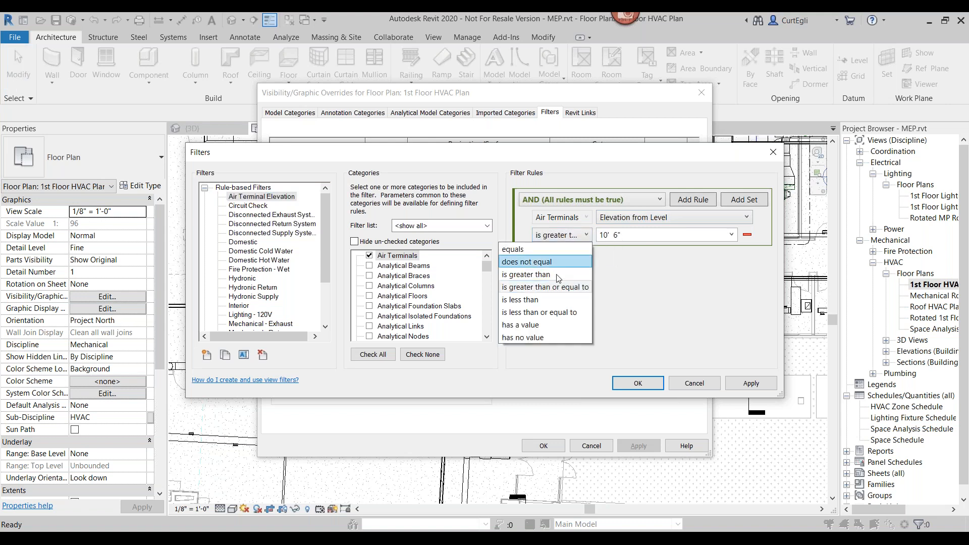
{"action": "left_click", "coordinate": [664, 333]}
{"action": "left_click", "coordinate": [632, 385]}
- Override the Air Terminal Elevation filter's projection line color with Red and apply the overrides to the view
{"action": "left_click", "coordinate": [429, 181]}
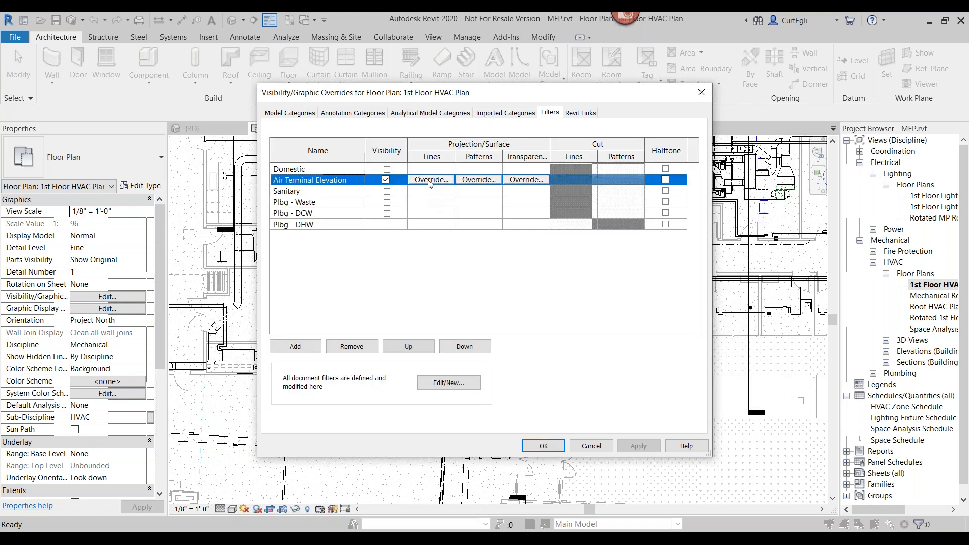
{"action": "left_click", "coordinate": [430, 180]}
{"action": "left_click", "coordinate": [469, 272]}
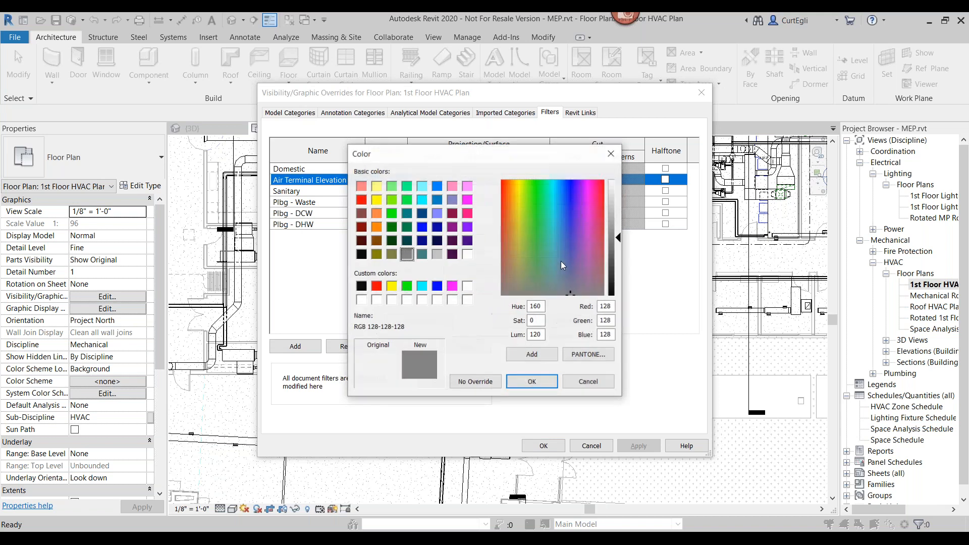
{"action": "left_click", "coordinate": [379, 286]}
{"action": "left_click", "coordinate": [532, 381]}
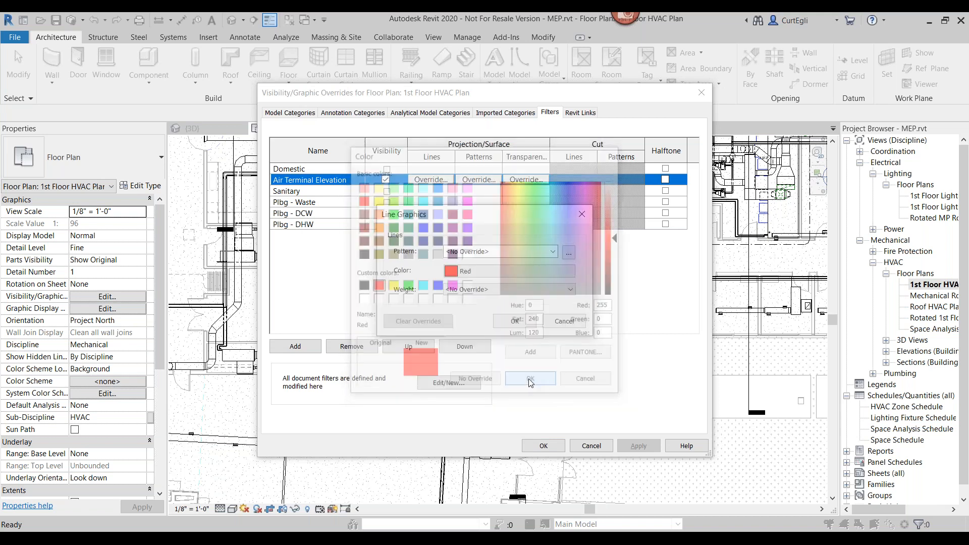
{"action": "left_click", "coordinate": [543, 445]}
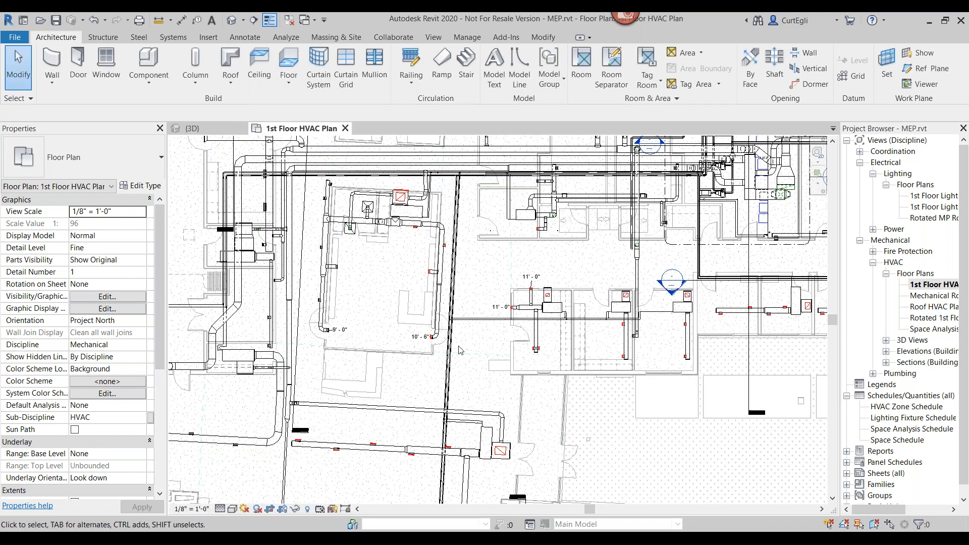
- Examine the filtered air terminals against their elevation tags across the plan, and switch to the PowerPoint presentation
{"action": "scroll", "coordinate": [425, 340], "scroll_direction": "up", "scroll_amount": 3}
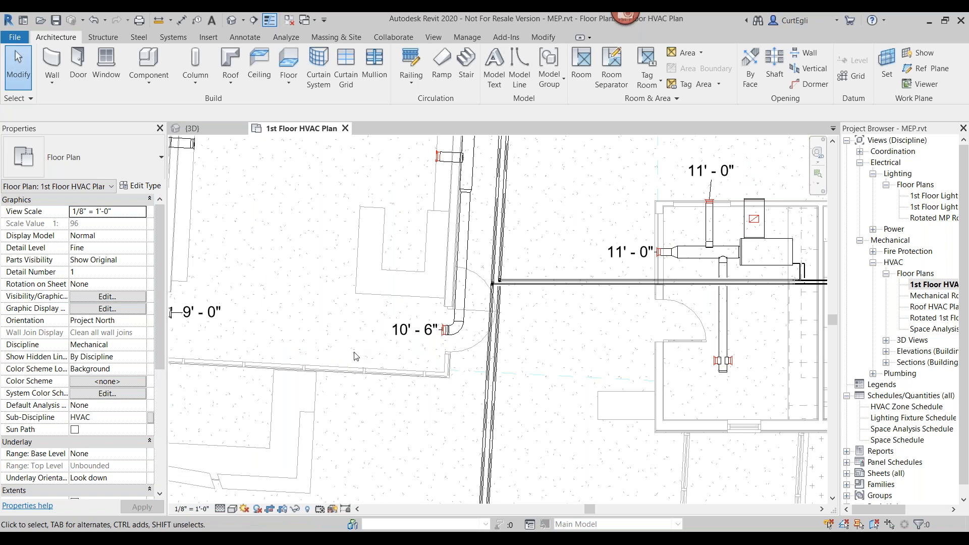
{"action": "scroll", "coordinate": [353, 354], "scroll_direction": "down", "scroll_amount": 2}
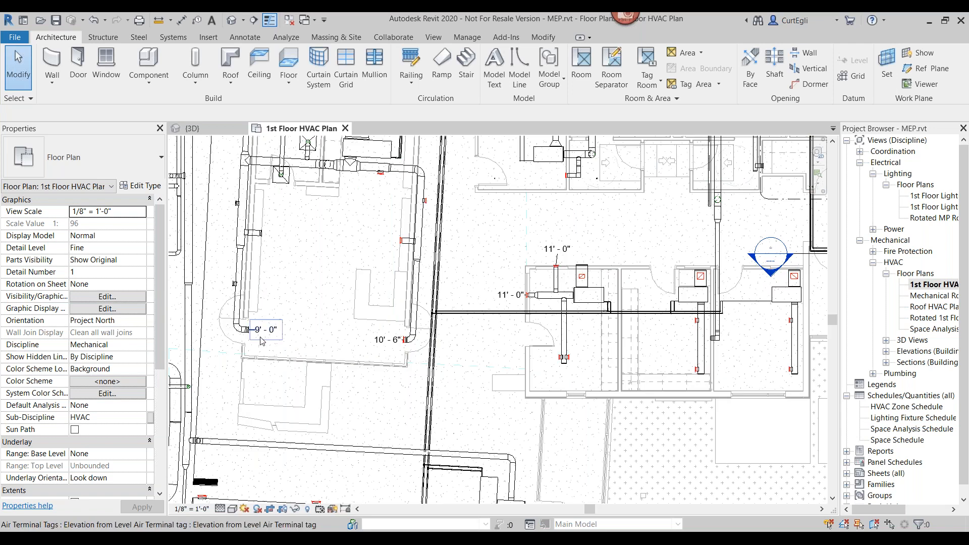
{"action": "scroll", "coordinate": [287, 350], "scroll_direction": "down", "scroll_amount": 3}
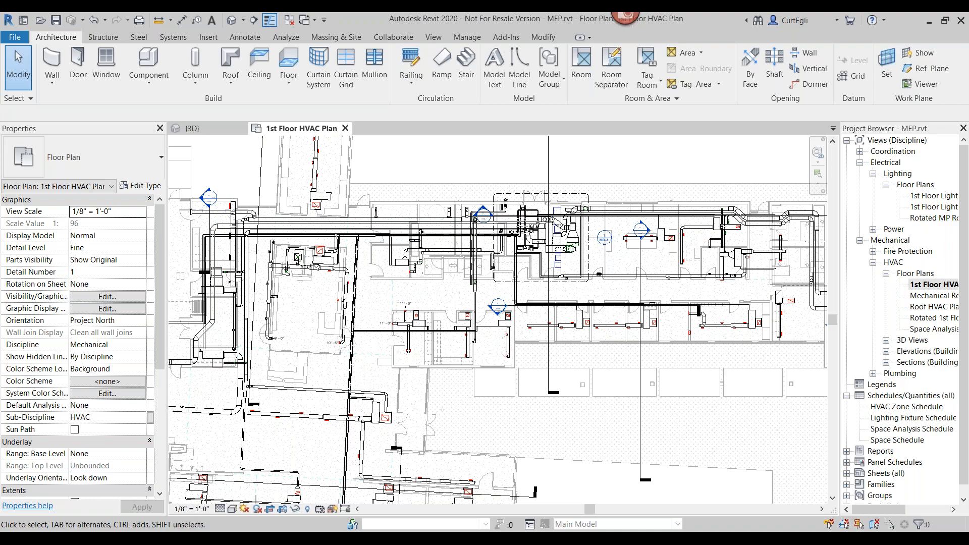
{"action": "key", "text": "alt+Tab"}
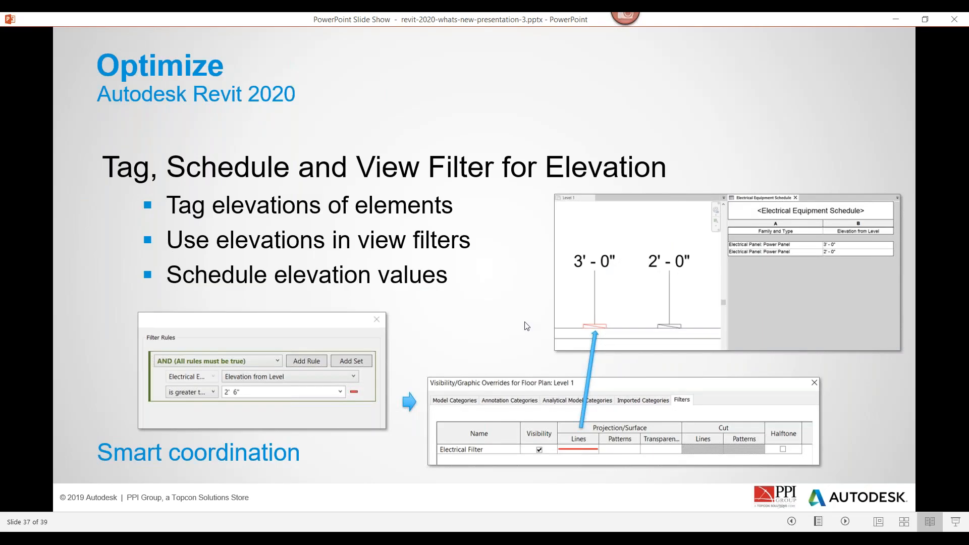